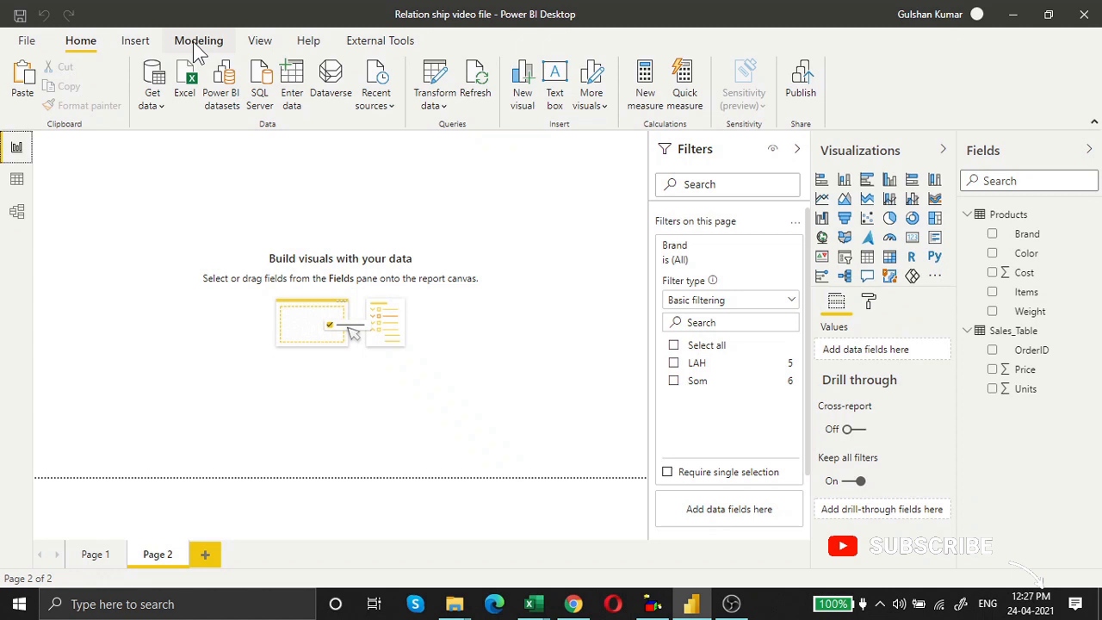
Look through the report, data and model views of the file
left_click(27, 191)
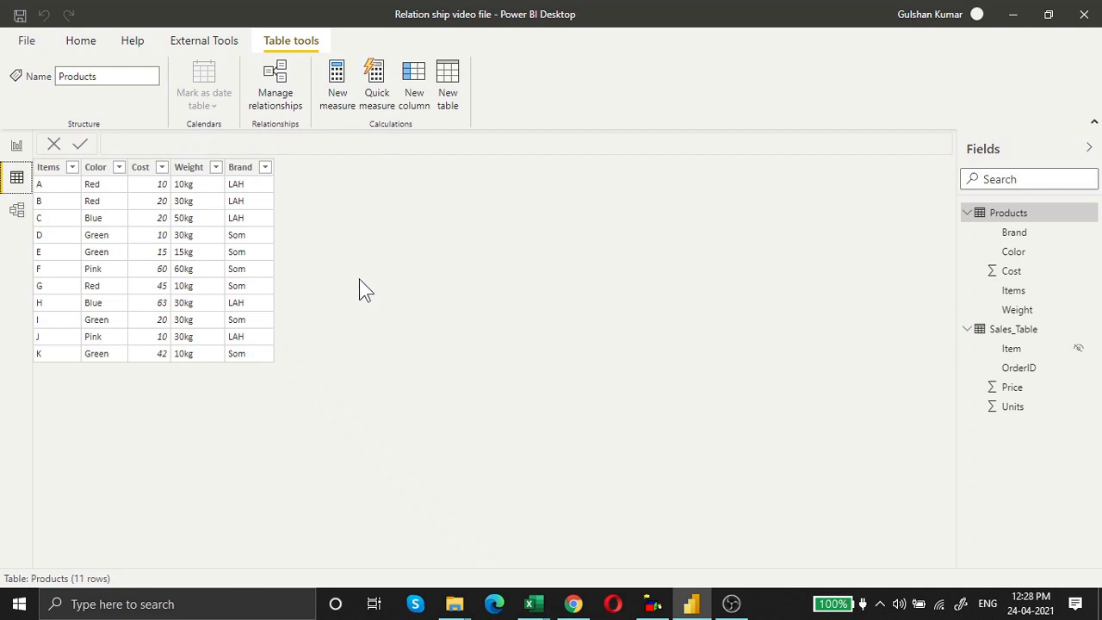
left_click(12, 150)
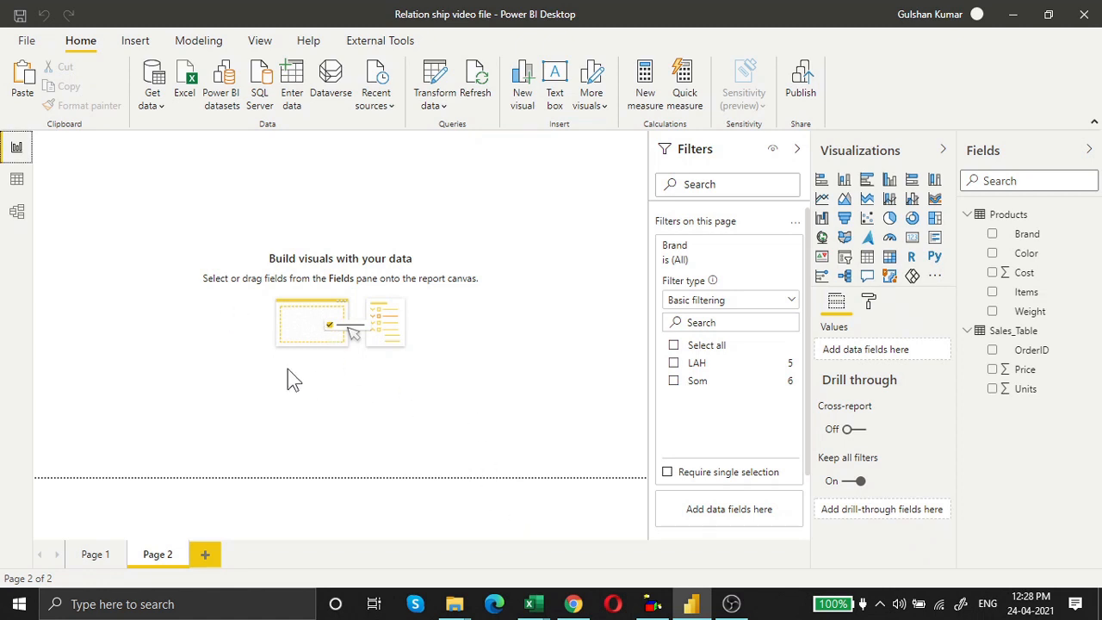
left_click(16, 183)
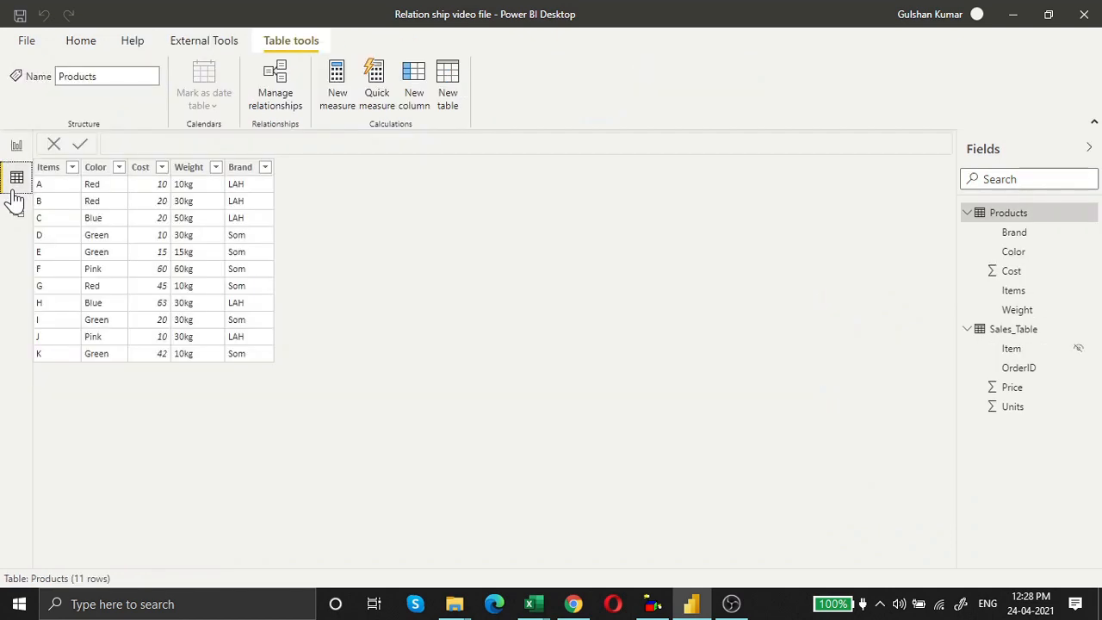
left_click(16, 210)
left_click(18, 179)
left_click(16, 147)
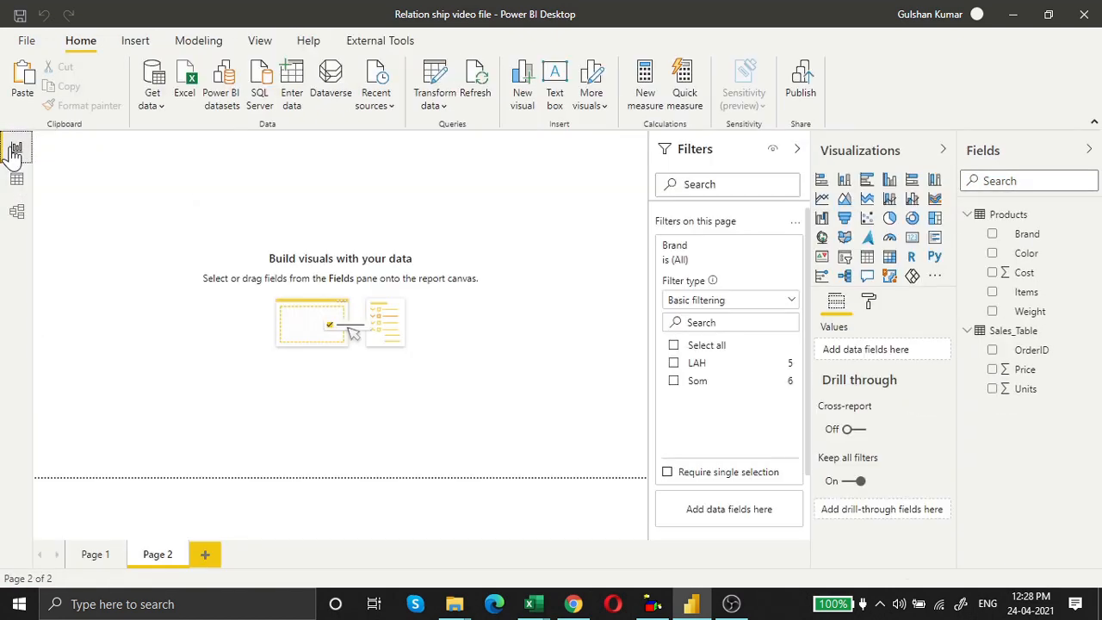
Start a new calculated table named DateTable in the data view, with the CALENDAR function as its expression
left_click(14, 176)
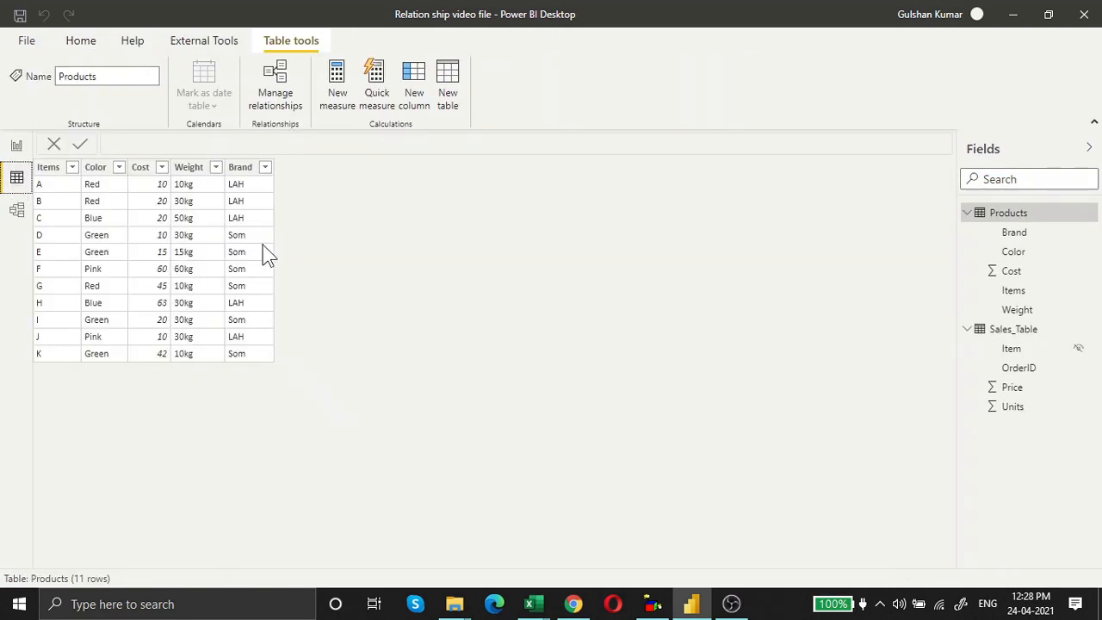
left_click(454, 83)
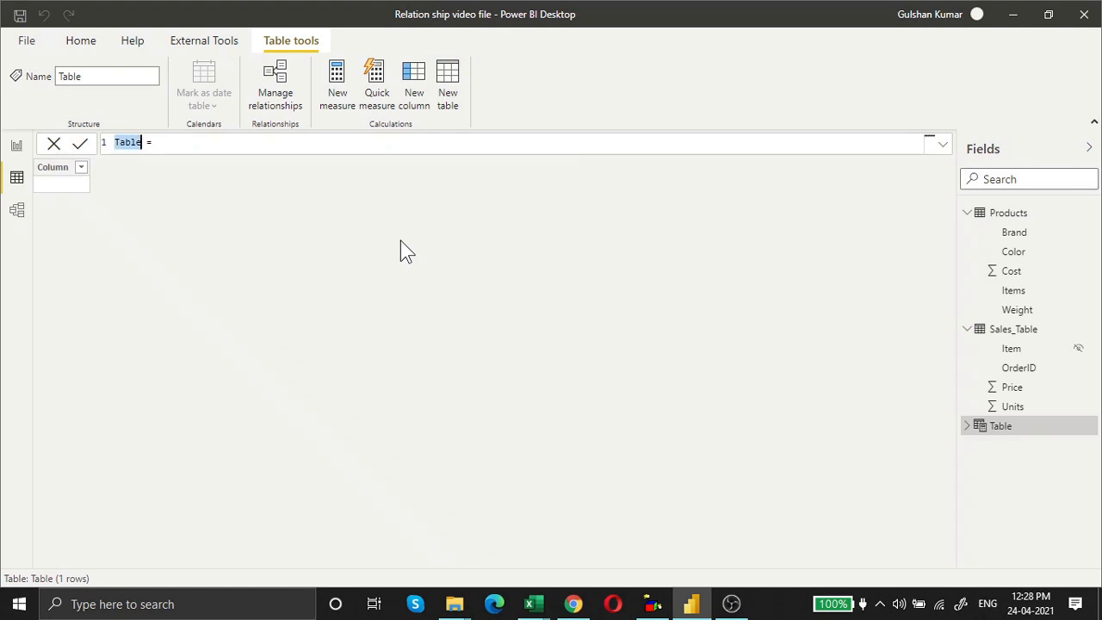
type("Co")
key("BackSpace")
key("BackSpace")
type("DateTable")
key("End")
type("C")
key("Down")
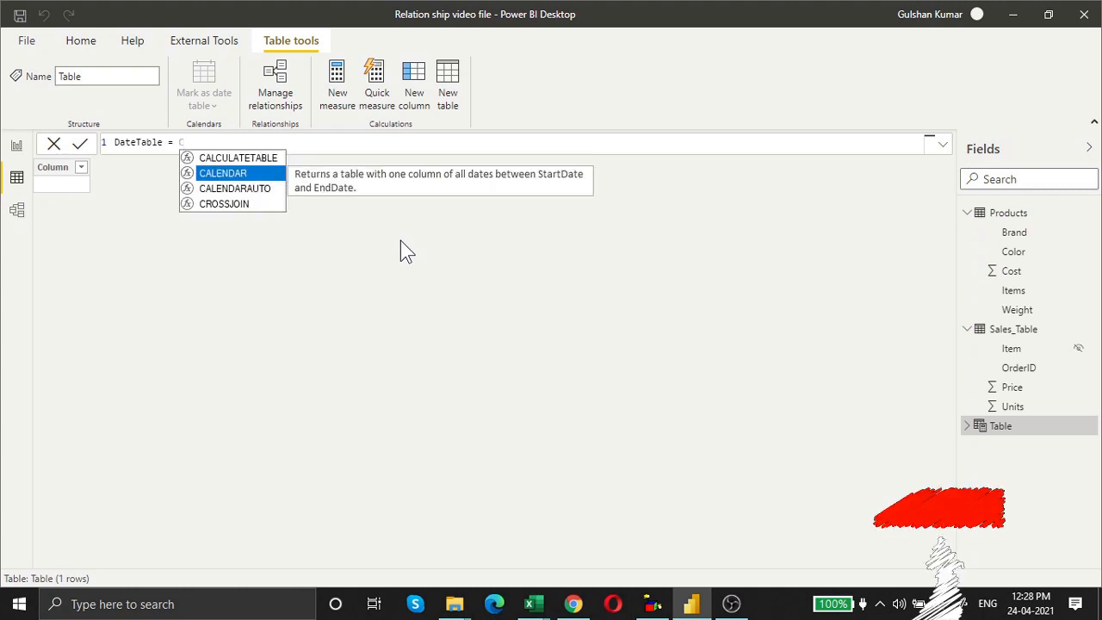
key("Down")
key("Up")
key("Tab")
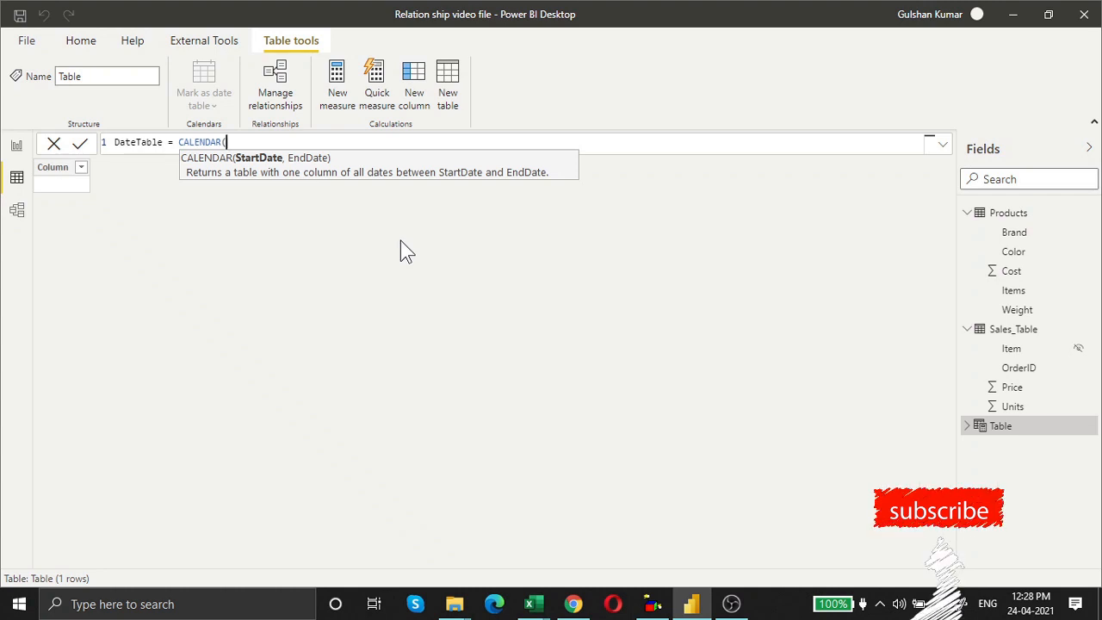
Enter DATE(2019,12,1) as the start date of the CALENDAR function
type("S")
key("BackSpace")
type("D")
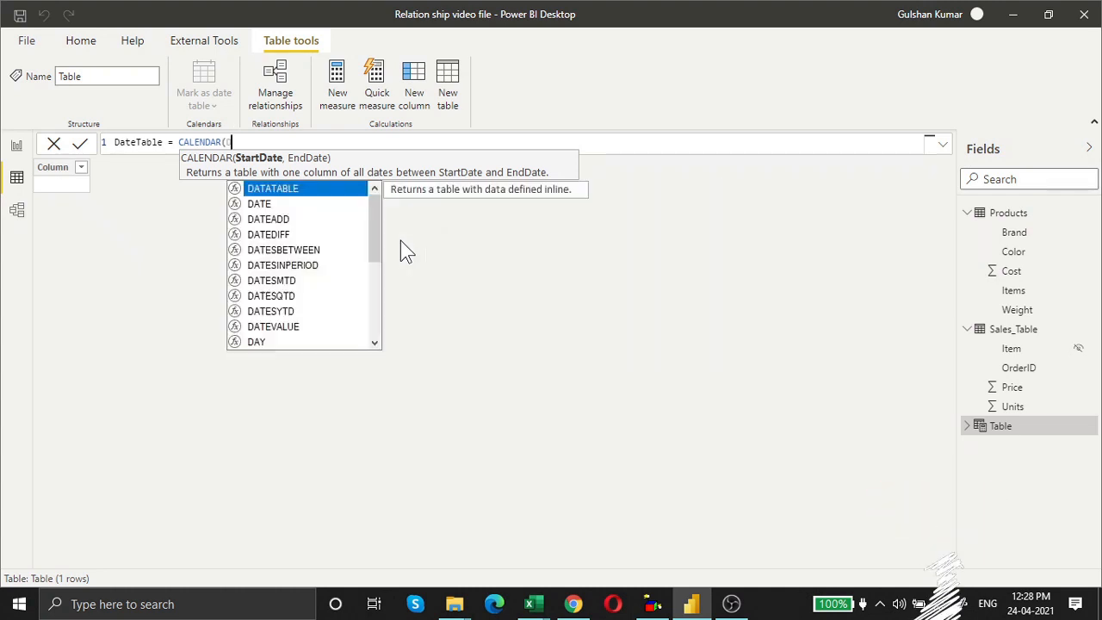
type("ATE")
key("Tab")
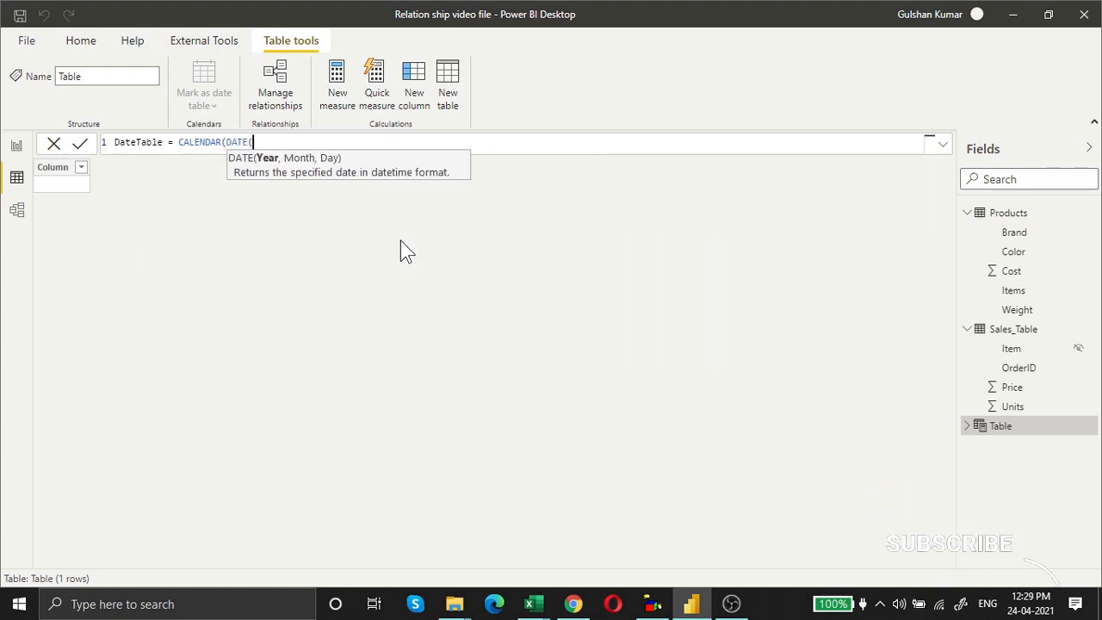
type("2019,")
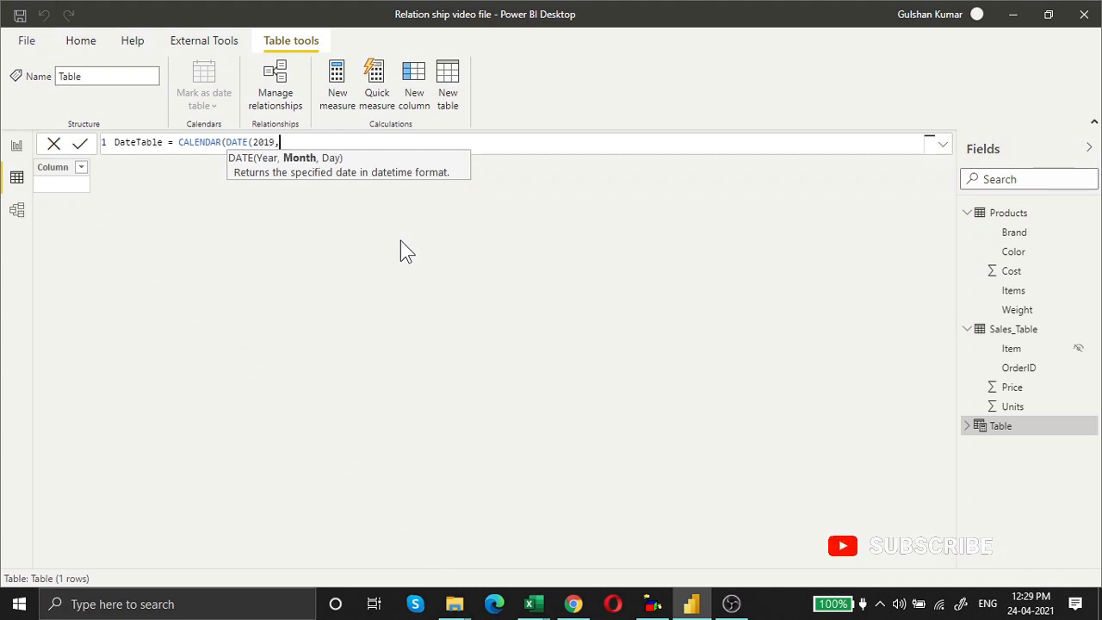
type("12,1)")
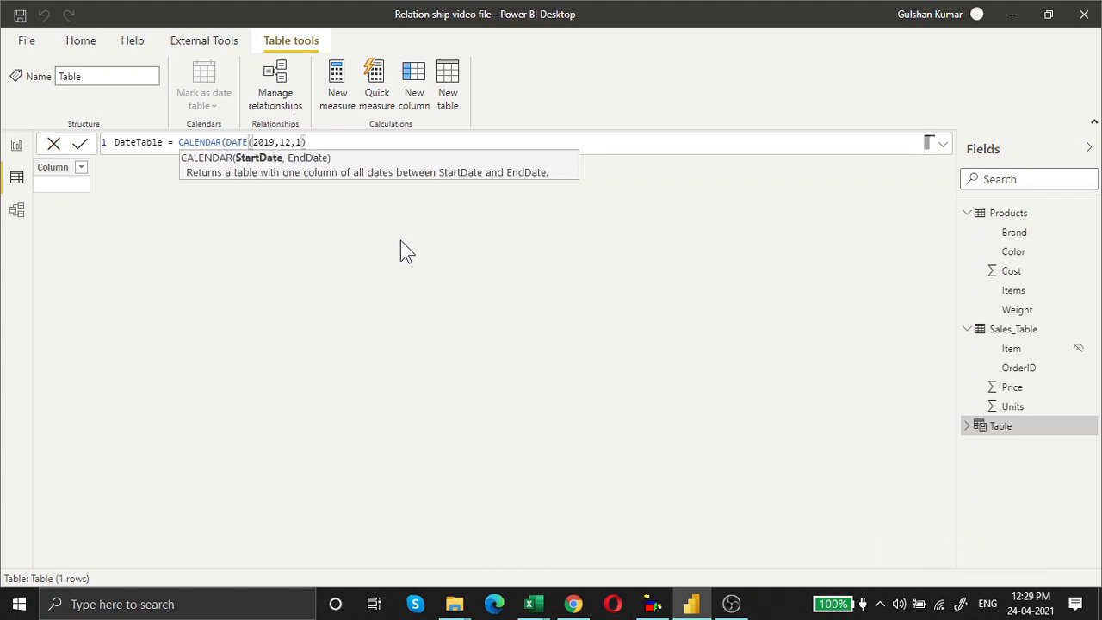
Enter DATE(2021,12,31) as the CALENDAR end date, commit the DateTable formula and check its rows
type(",DAT")
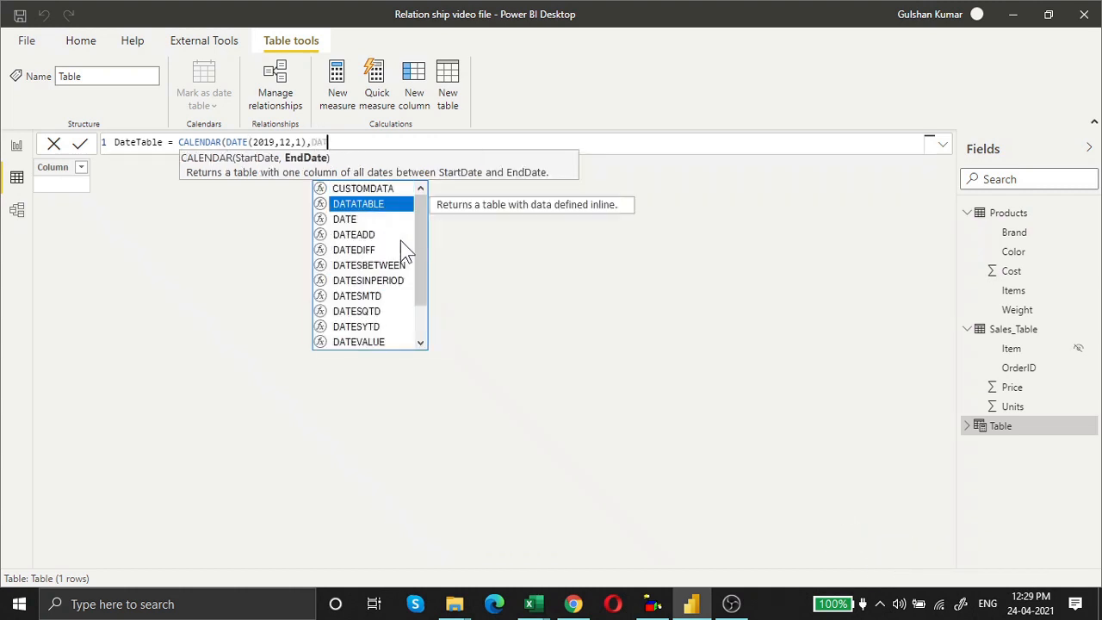
type("E(")
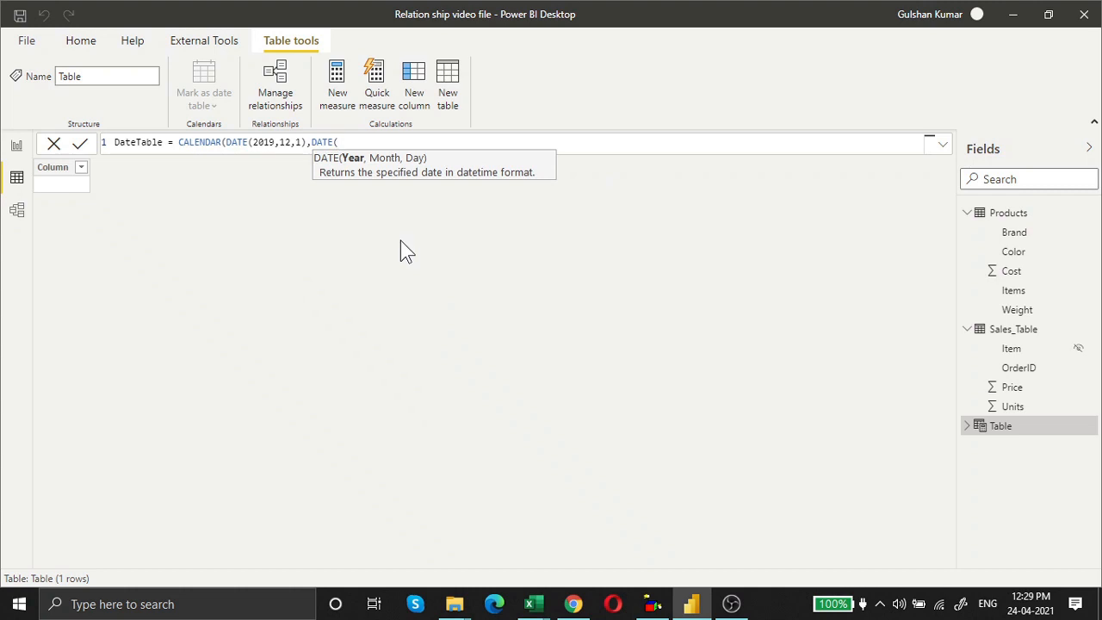
type("2021,")
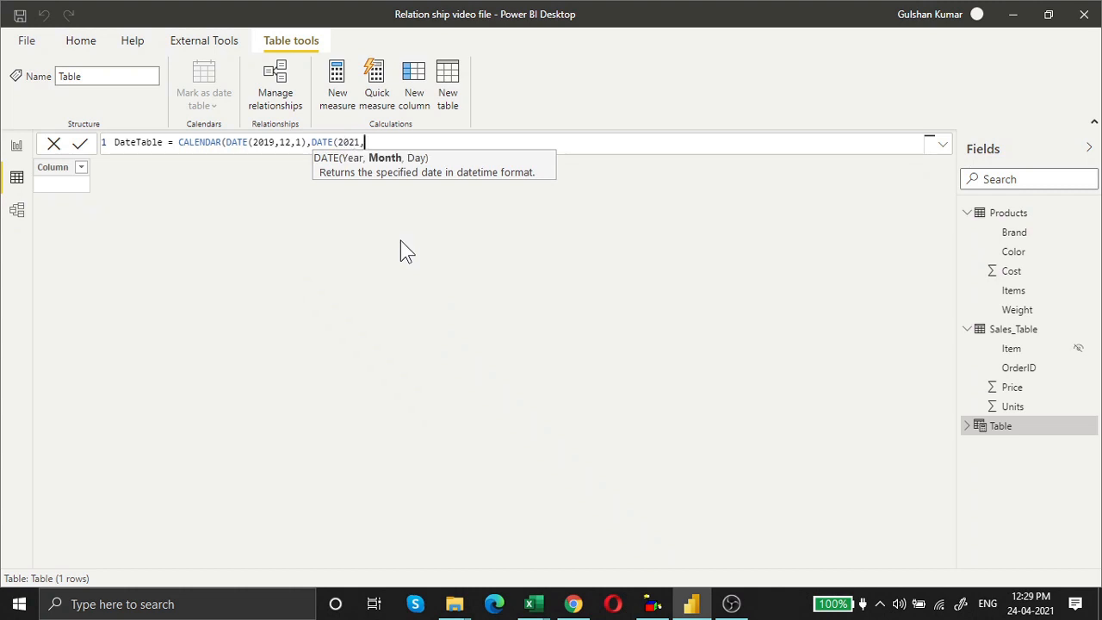
type("12,31")
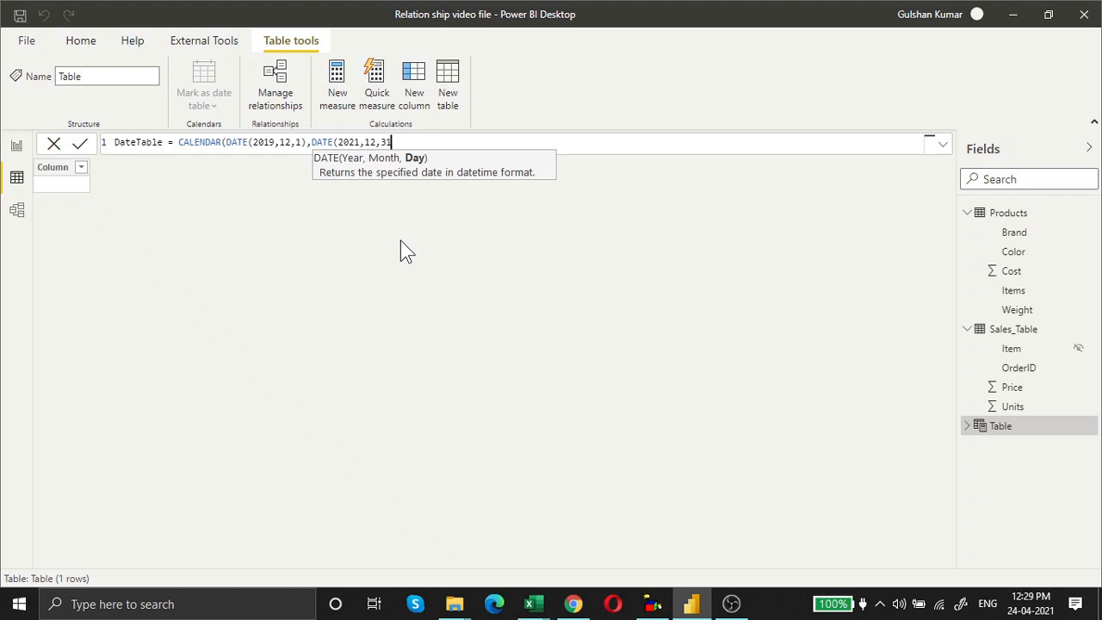
type(")")
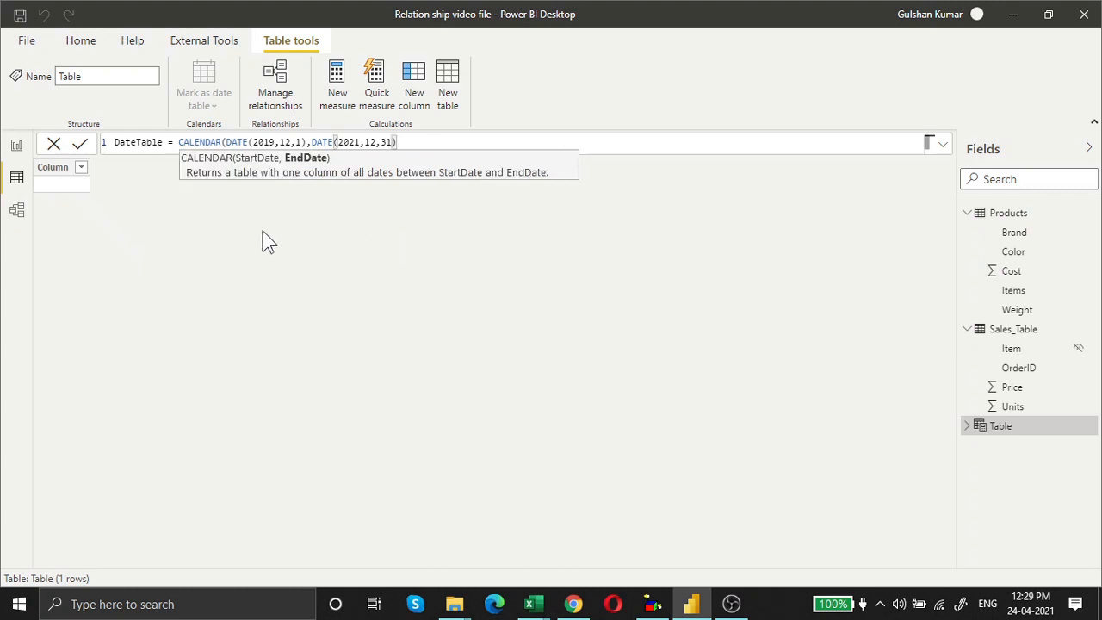
left_click(79, 144)
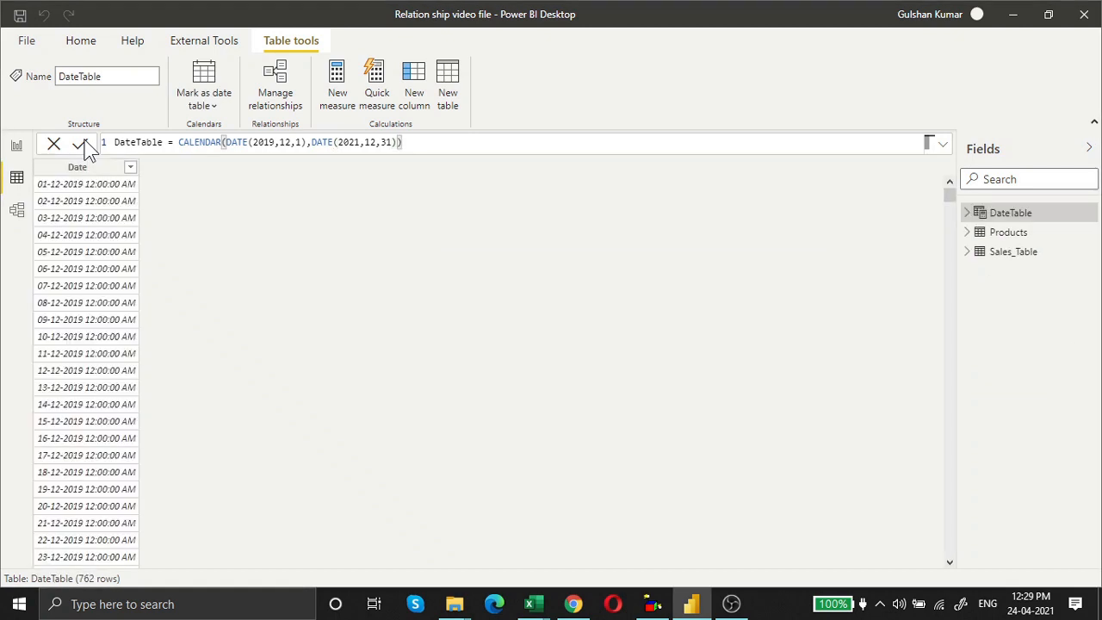
scroll(105, 524, "down", 2)
scroll(105, 523, "up", 2)
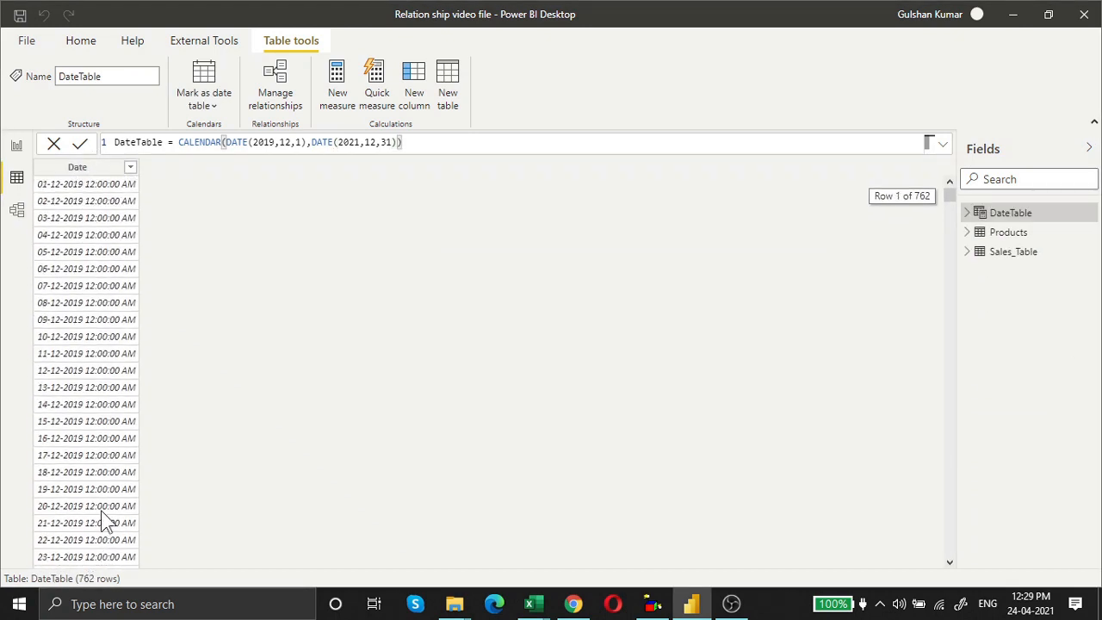
Copy the CALENDAR expression from the DateTable formula and view the Products table in the model view
left_click_drag(178, 142, 474, 145)
key("ctrl+c")
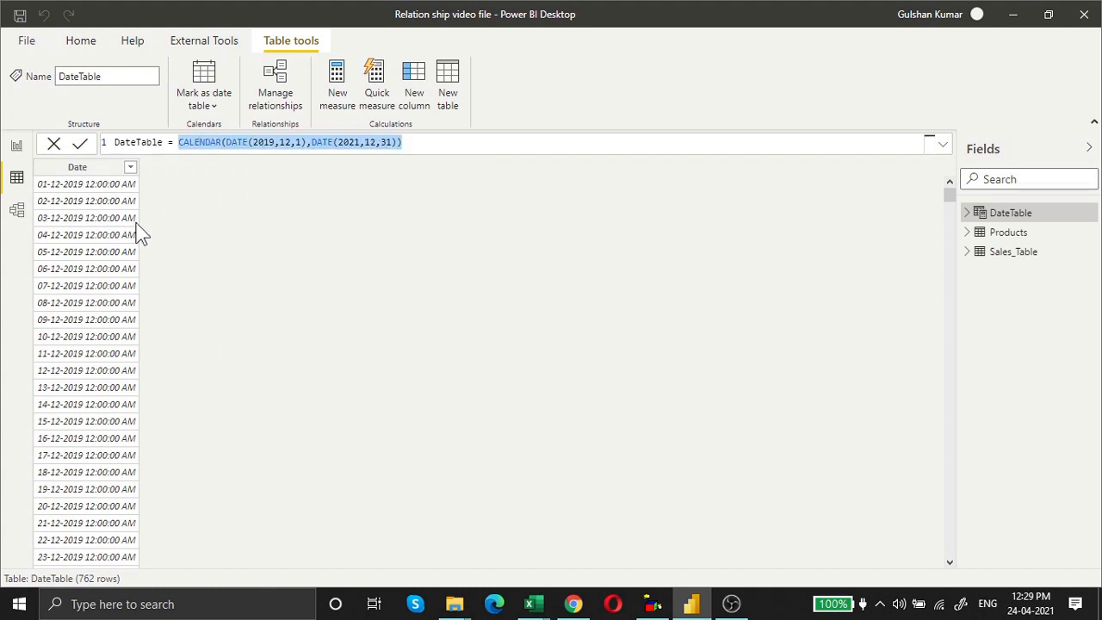
left_click(15, 153)
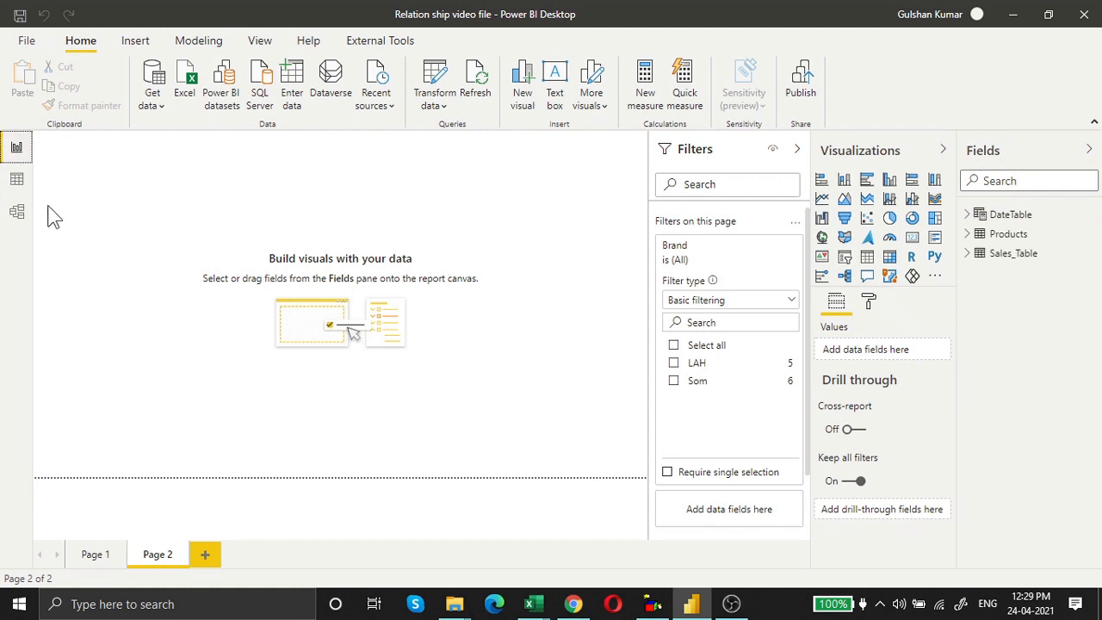
left_click(18, 179)
left_click(17, 211)
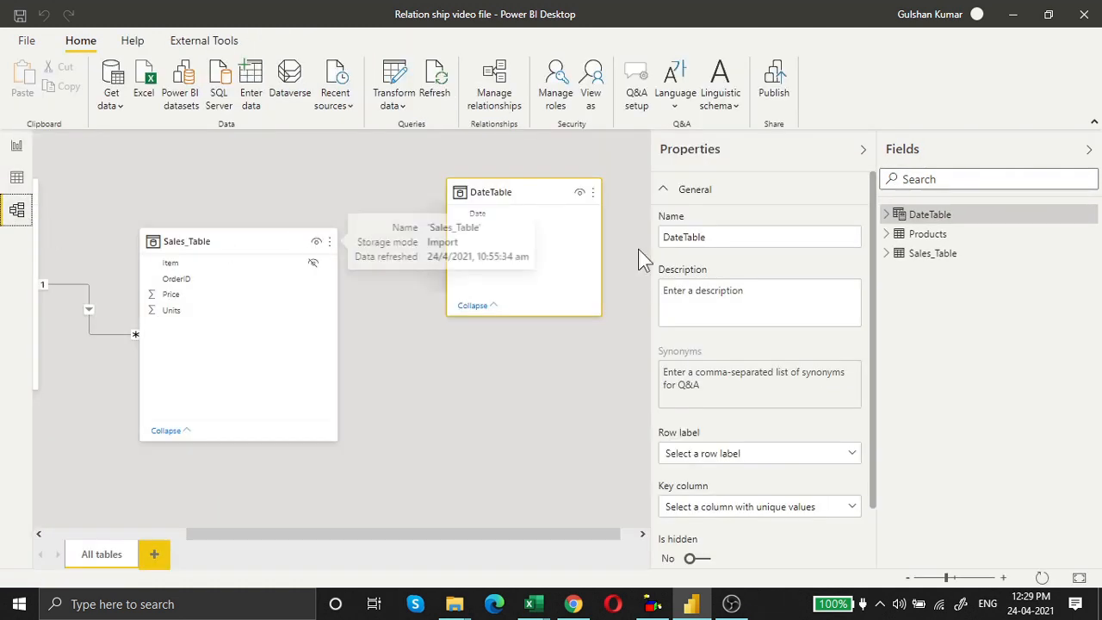
left_click(927, 233)
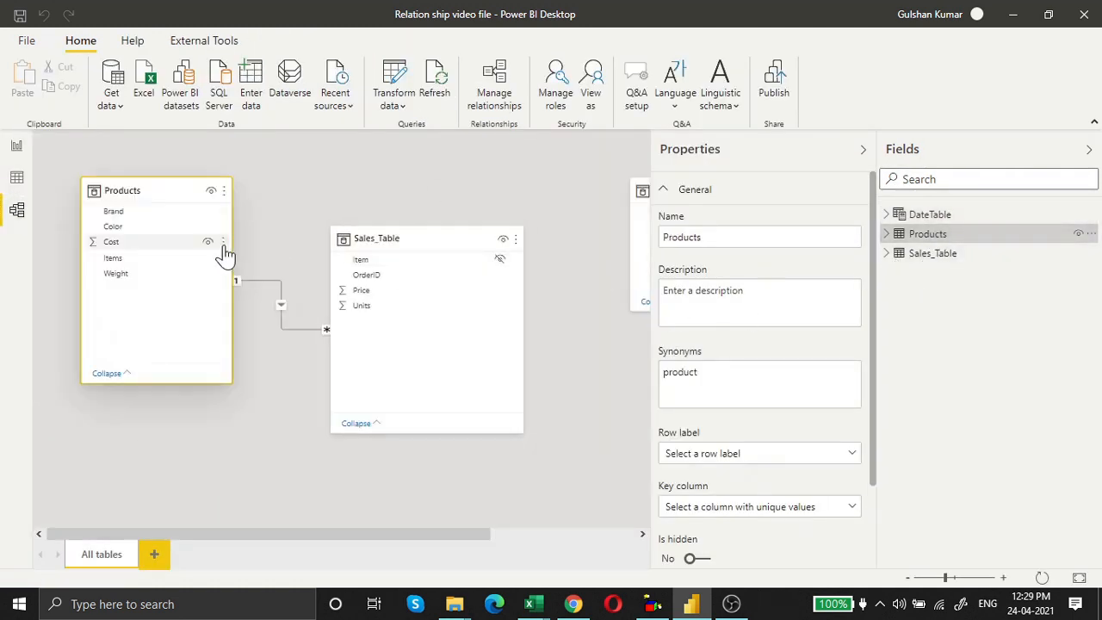
left_click(18, 177)
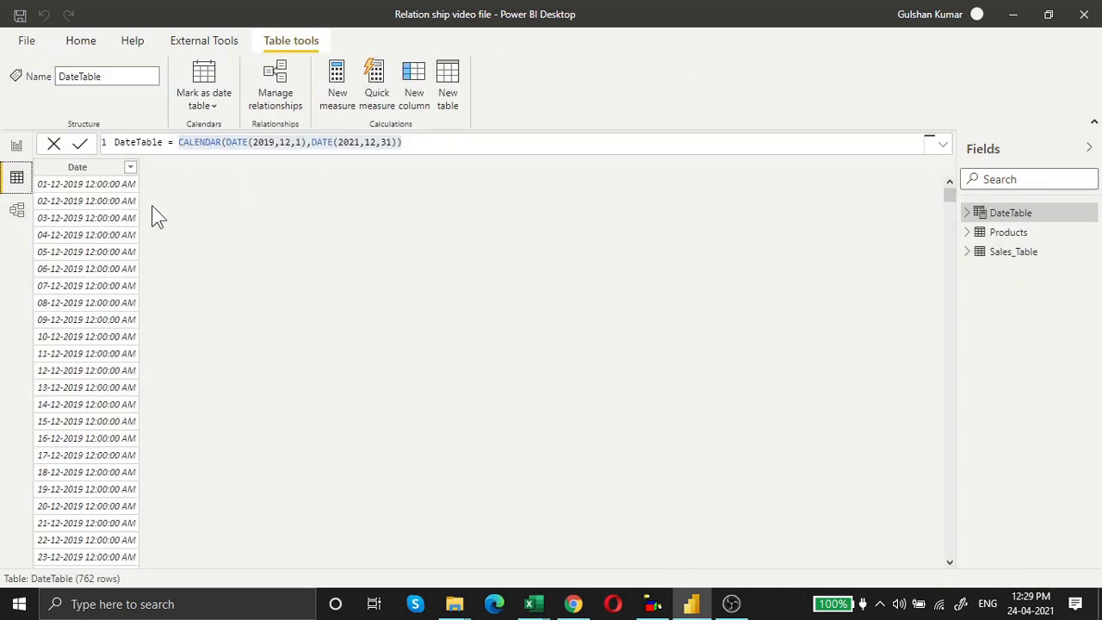
Try to add a calculated column named Column to the Products table with the copied expression CALENDAR(DATE(2019,12,1),DATE(2021,12,31))
left_click(1023, 233)
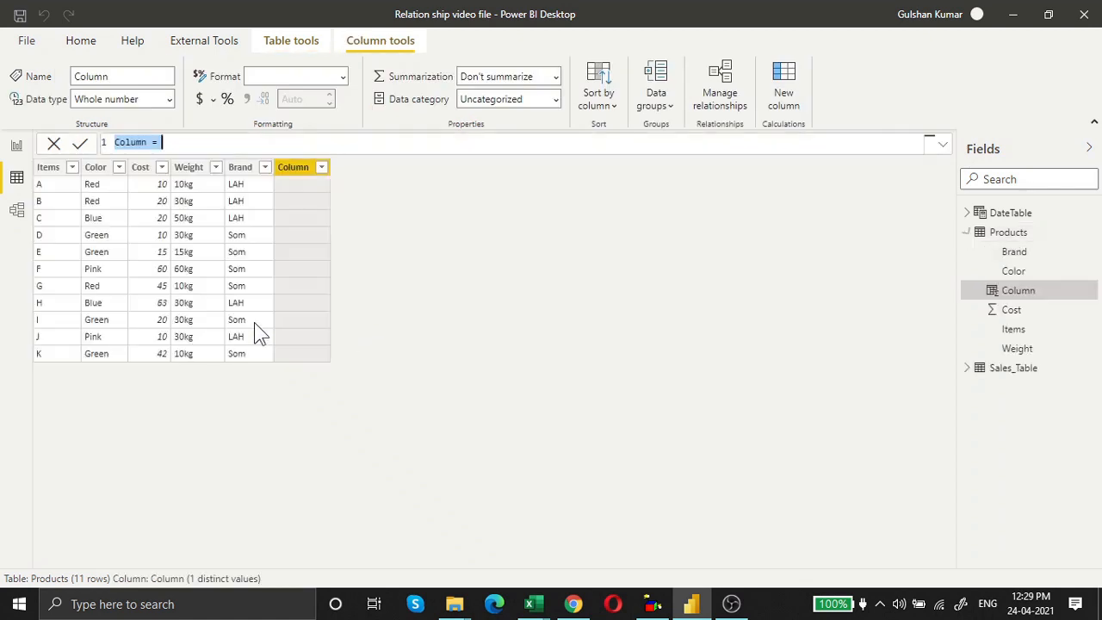
key("ctrl+v")
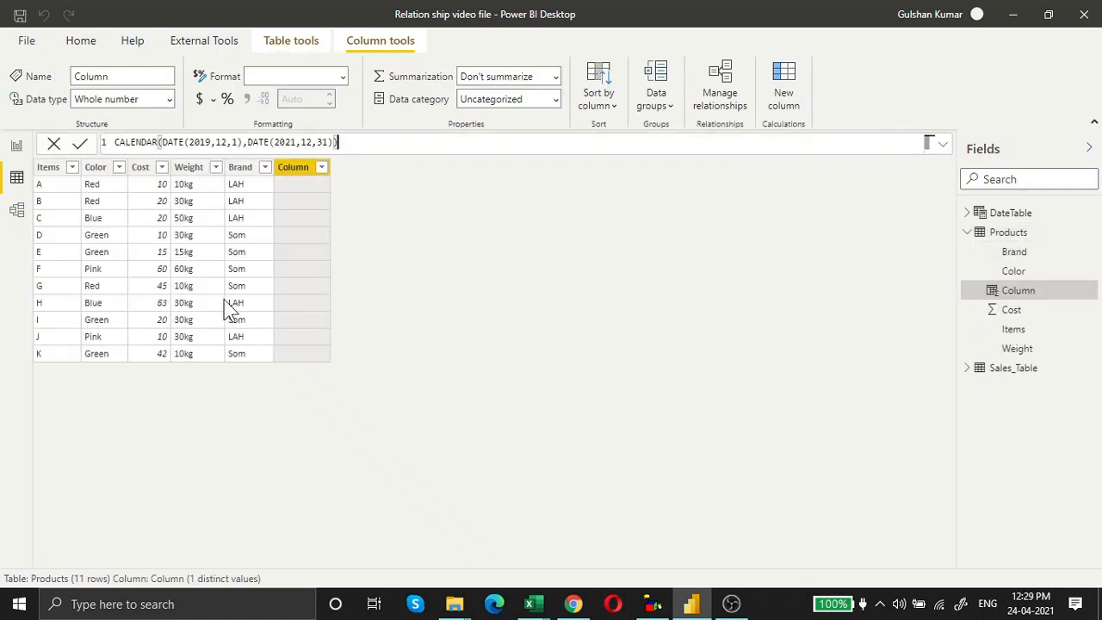
left_click(116, 142)
type("new column")
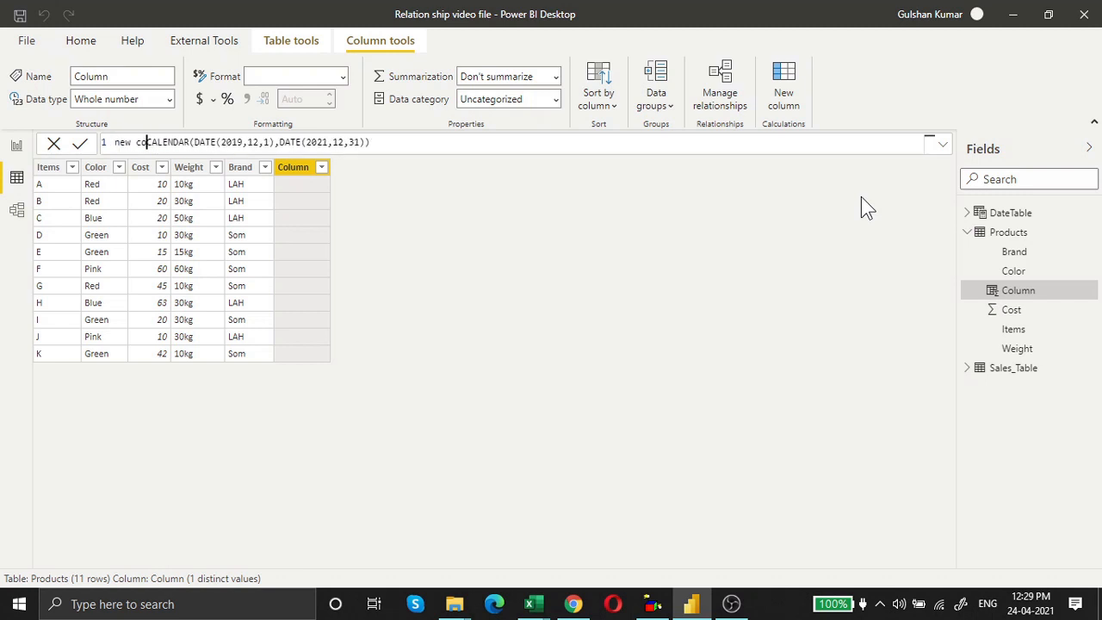
type(" =")
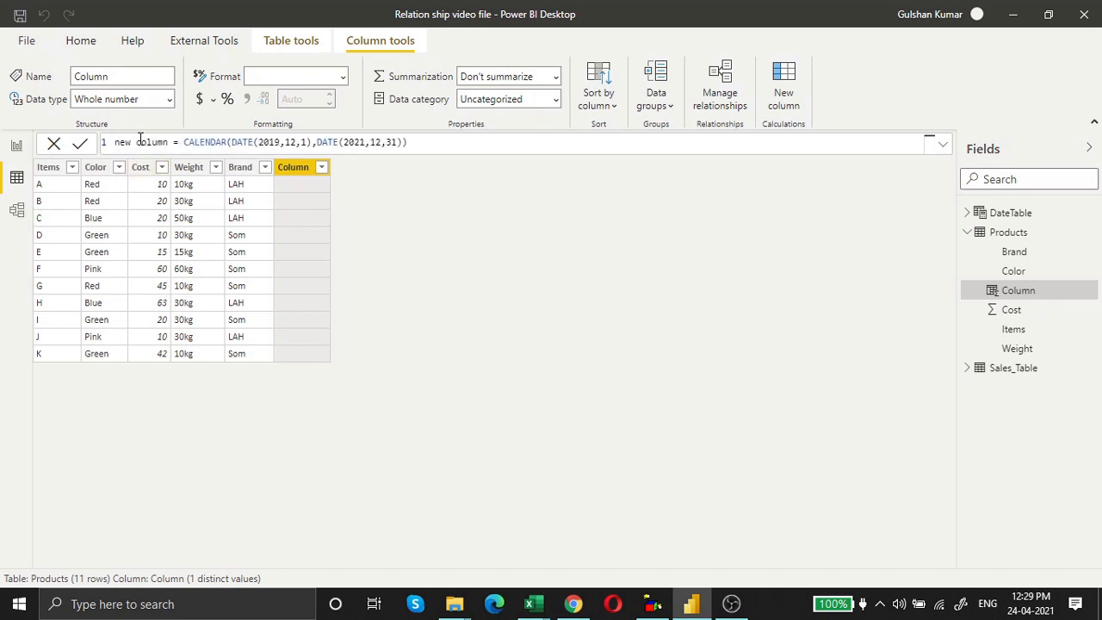
left_click_drag(133, 142, 99, 144)
type("C")
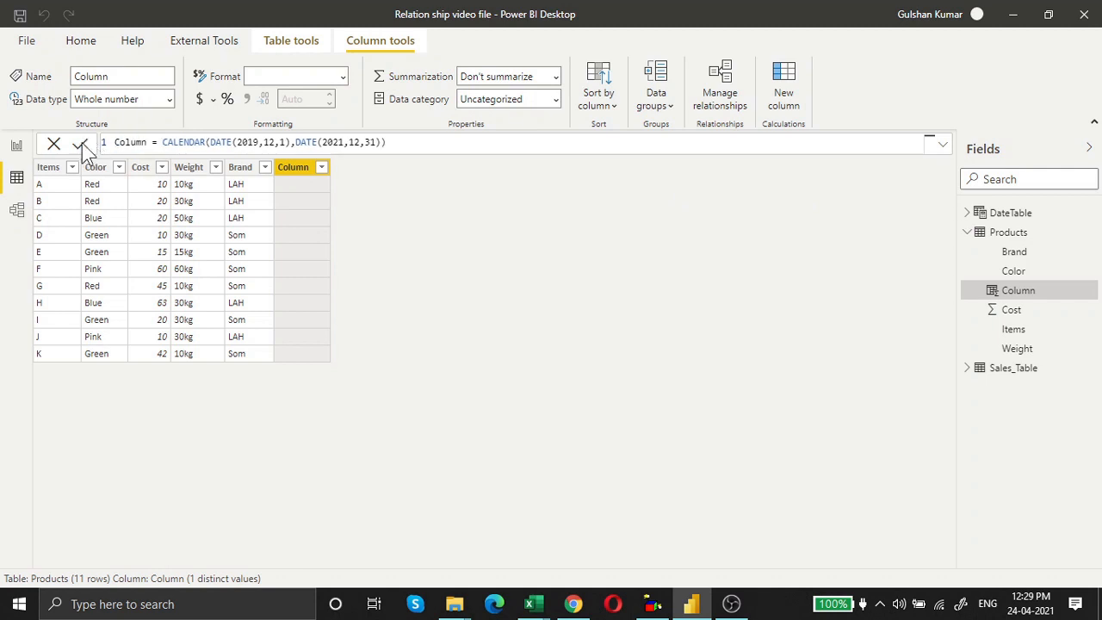
left_click(82, 143)
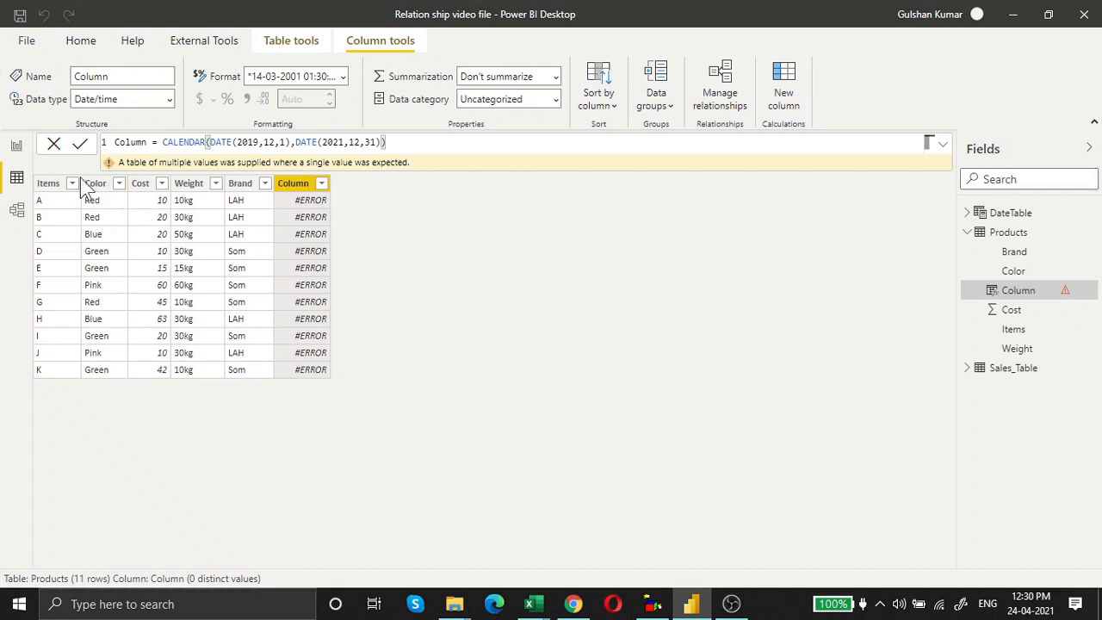
left_click(54, 145)
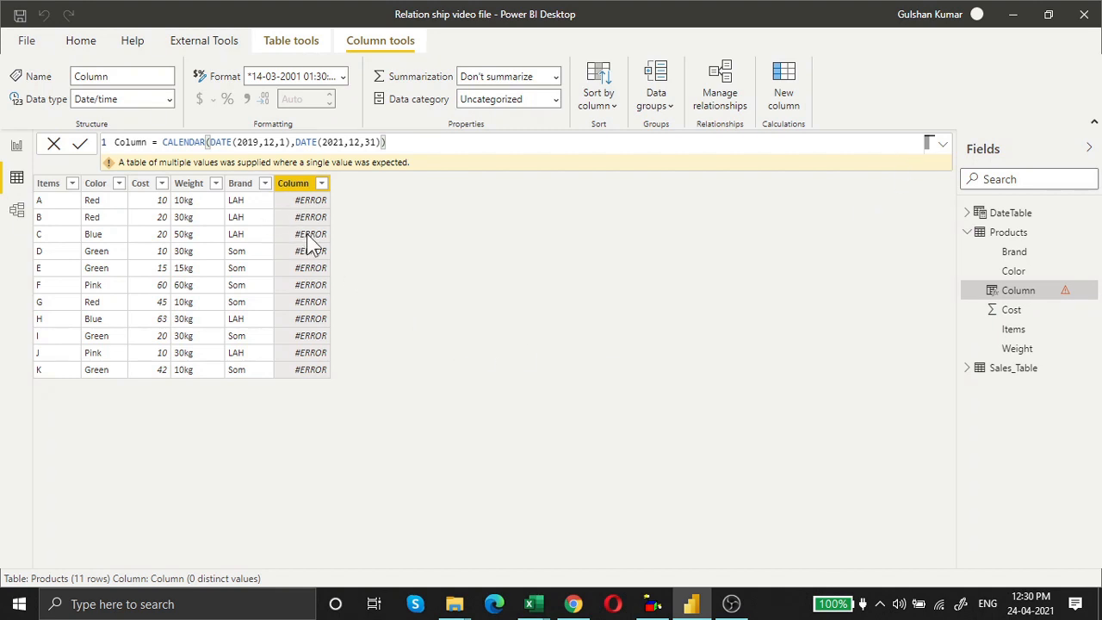
Delete the calculated column named Column from the Products table
right_click(1028, 293)
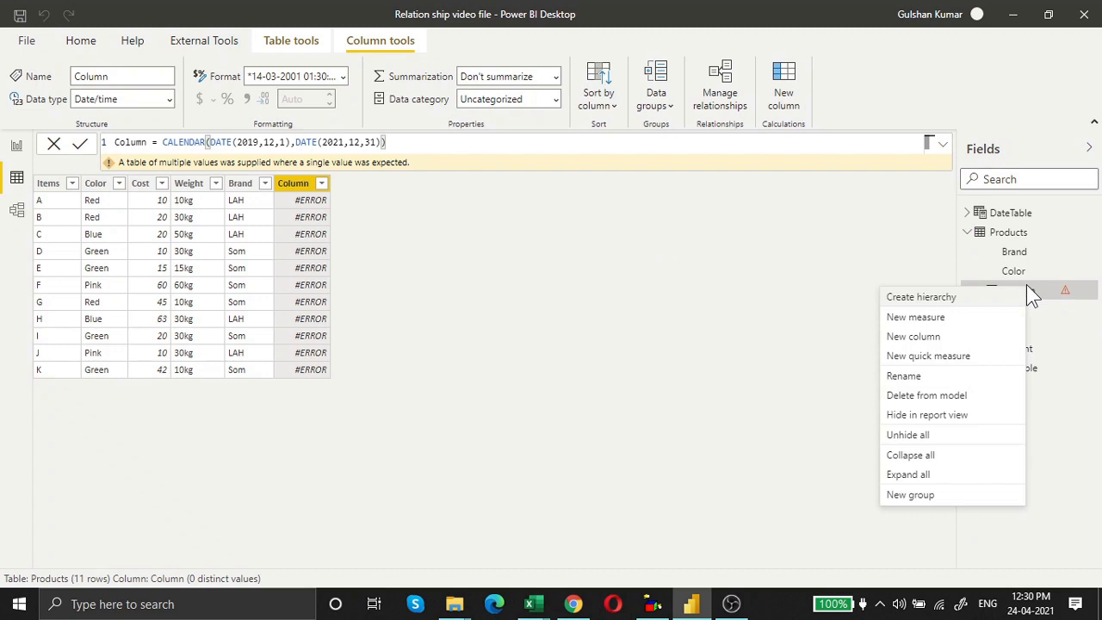
left_click(940, 395)
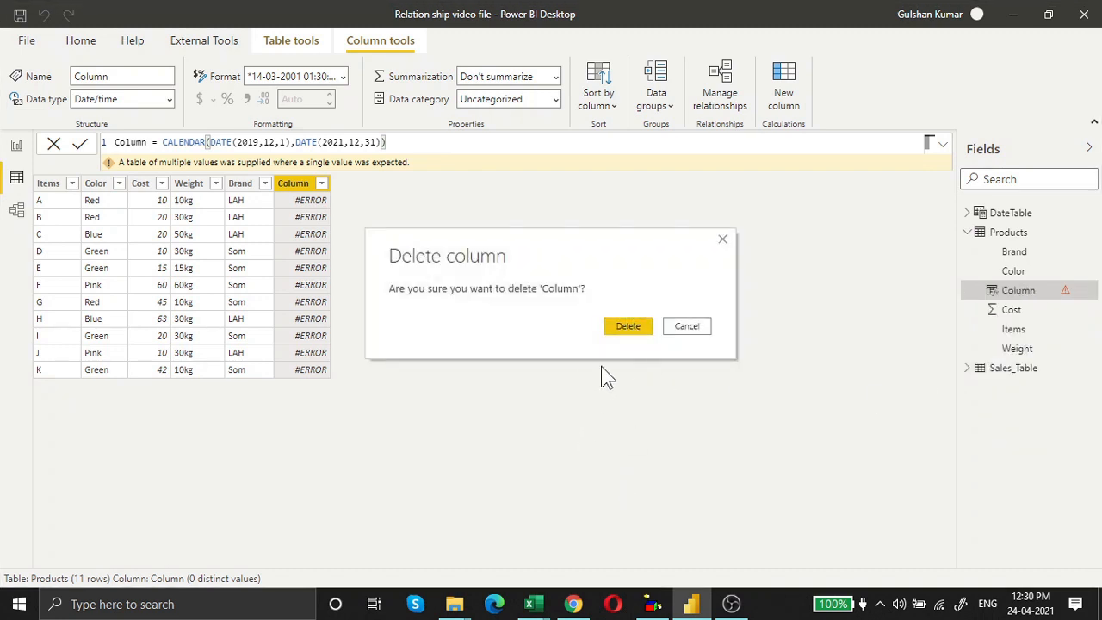
left_click(639, 322)
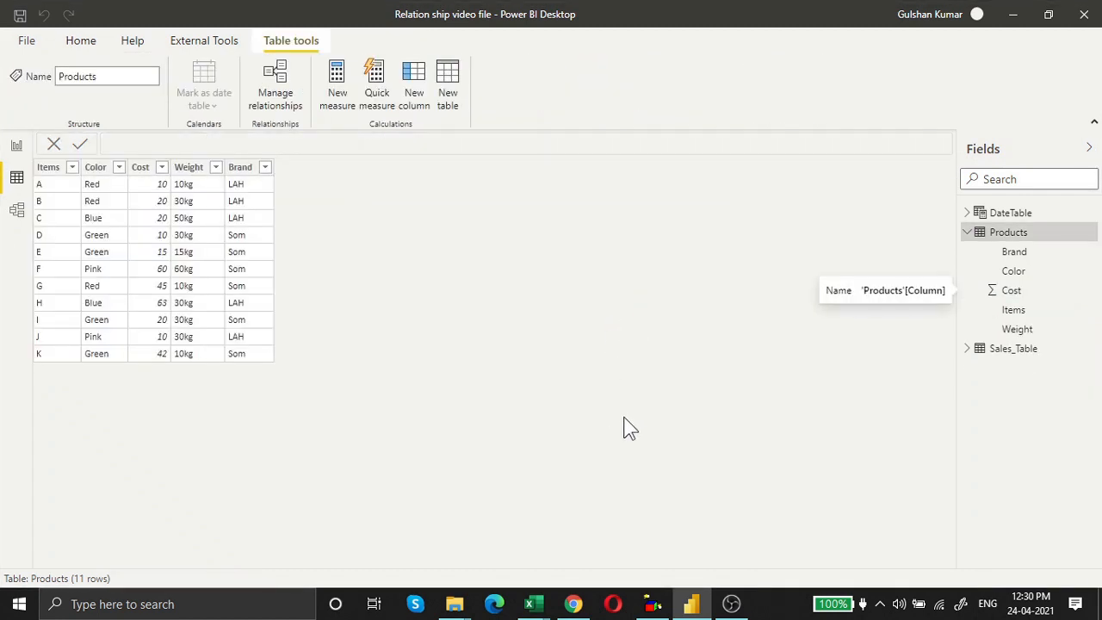
Switch to the Book3 workbook in Excel and review its header fields from external_product_id to quantity
mouse_move(531, 603)
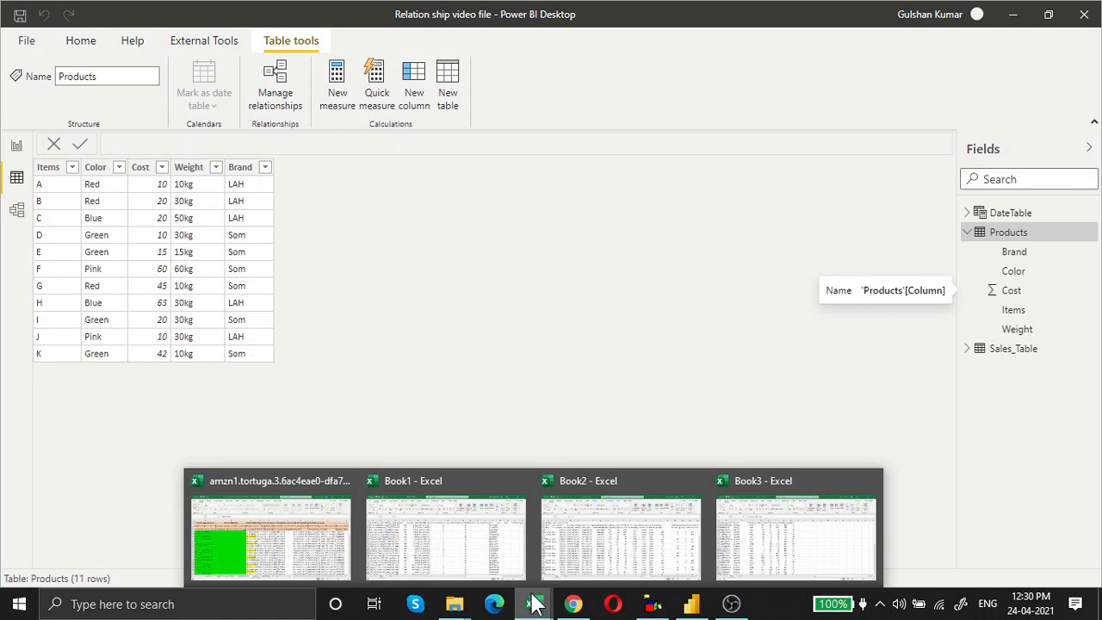
left_click(792, 517)
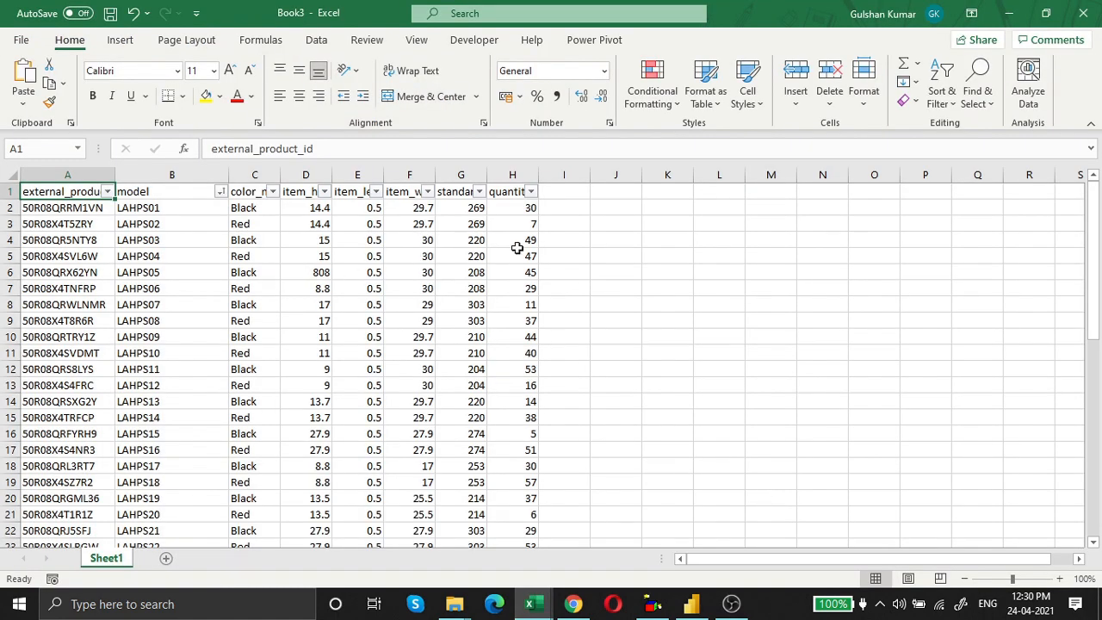
key("ctrl+a")
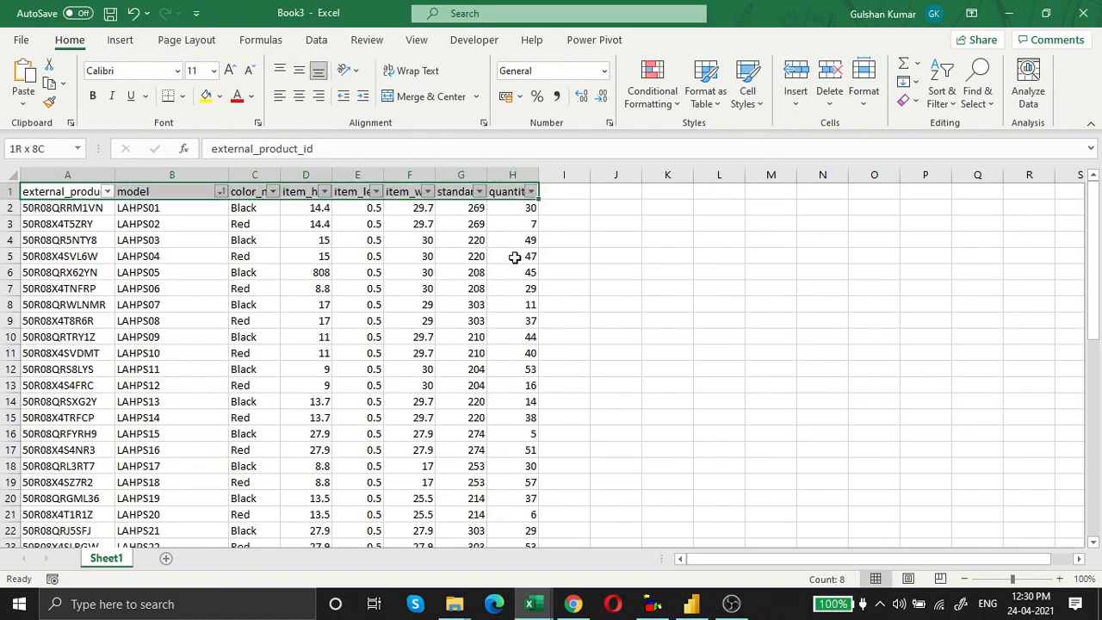
scroll(514, 257, "down", 9)
key("ctrl+Home")
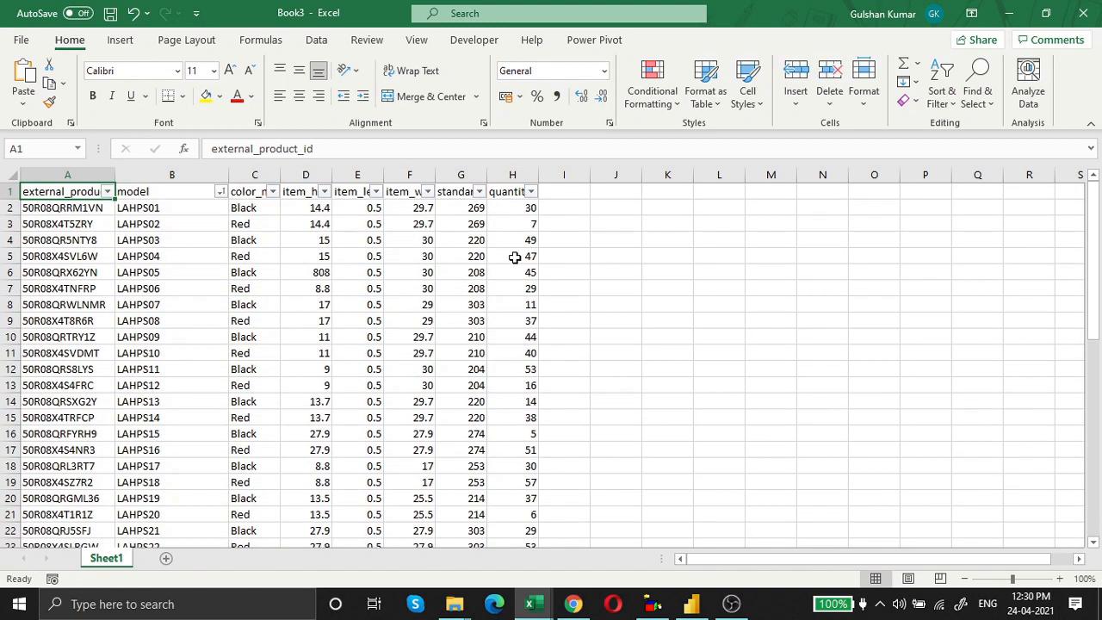
key("Right")
key("Left")
key("Right")
key("Right")
key("Right")
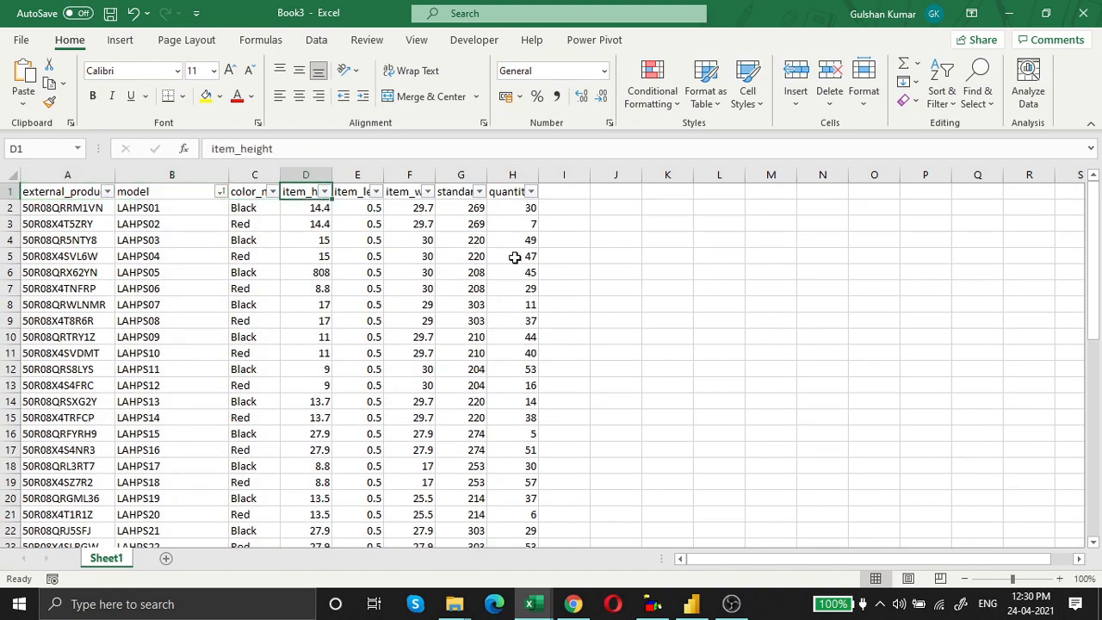
key("Right")
key("Right")
key("Right")
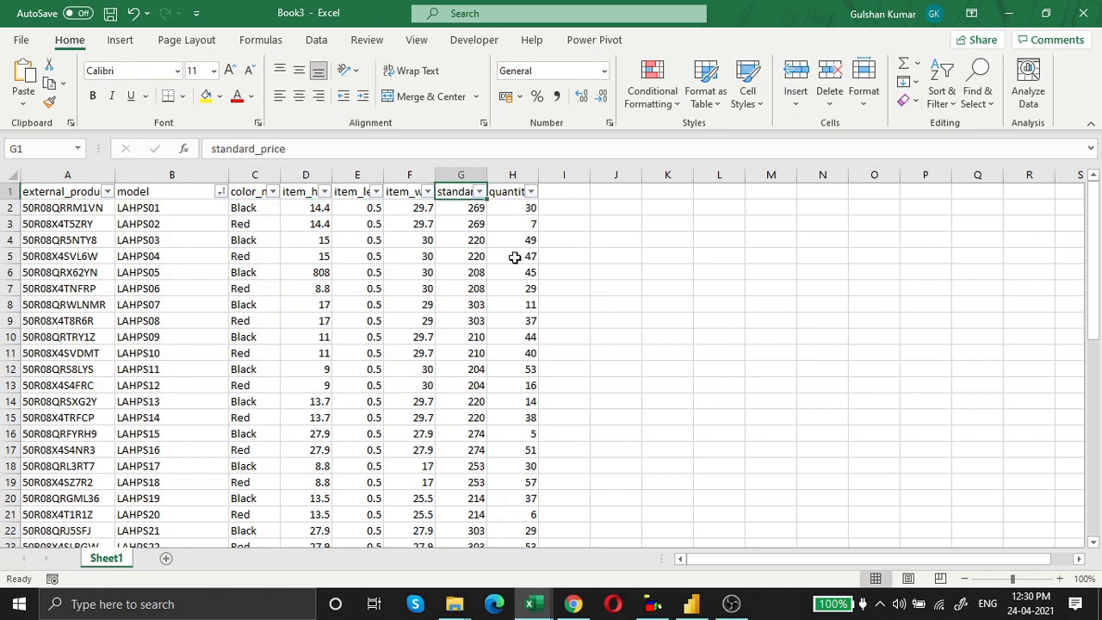
key("Right")
key("Left")
key("ctrl+Home")
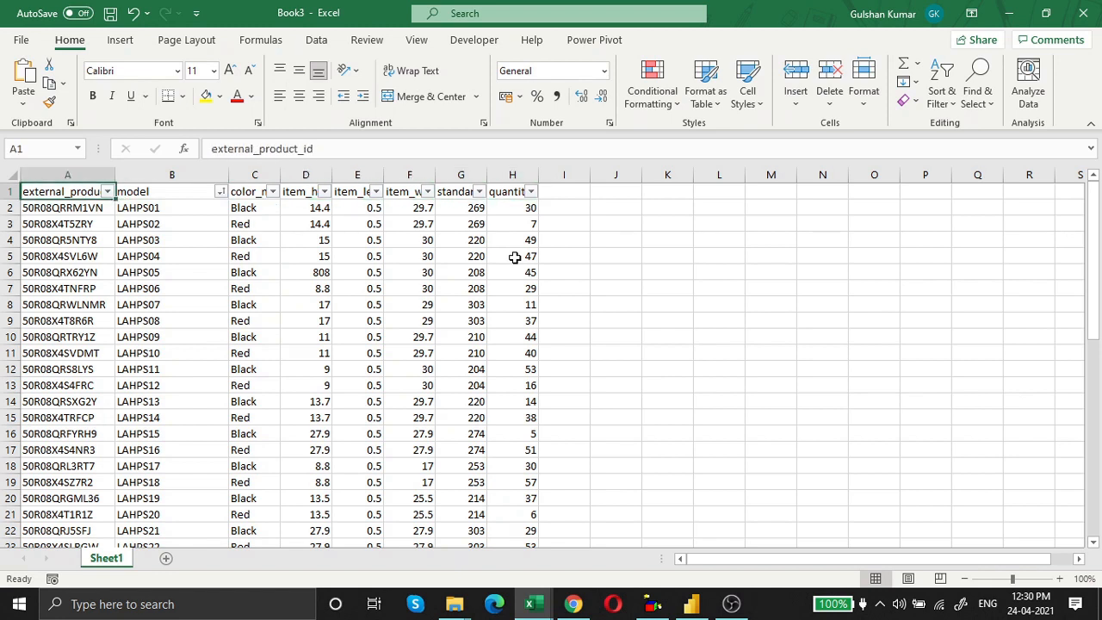
Examine the Sheet1 product records down to the last row and across the full table range
key("Right")
key("Right")
key("ctrl+Down")
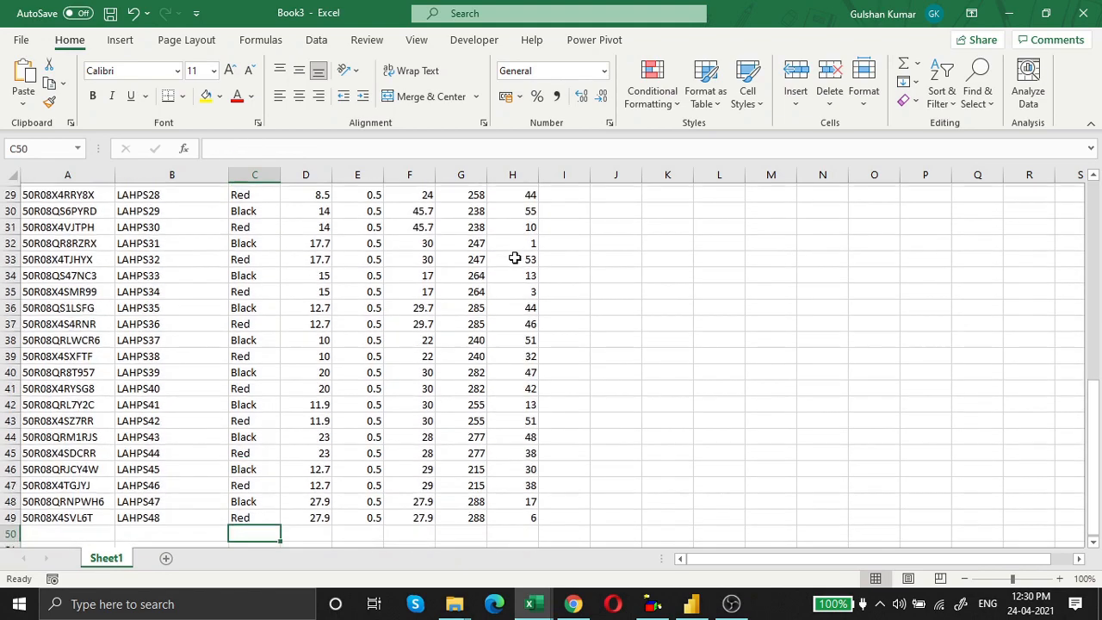
key("ctrl+Up")
key("ctrl+Home")
key("Right")
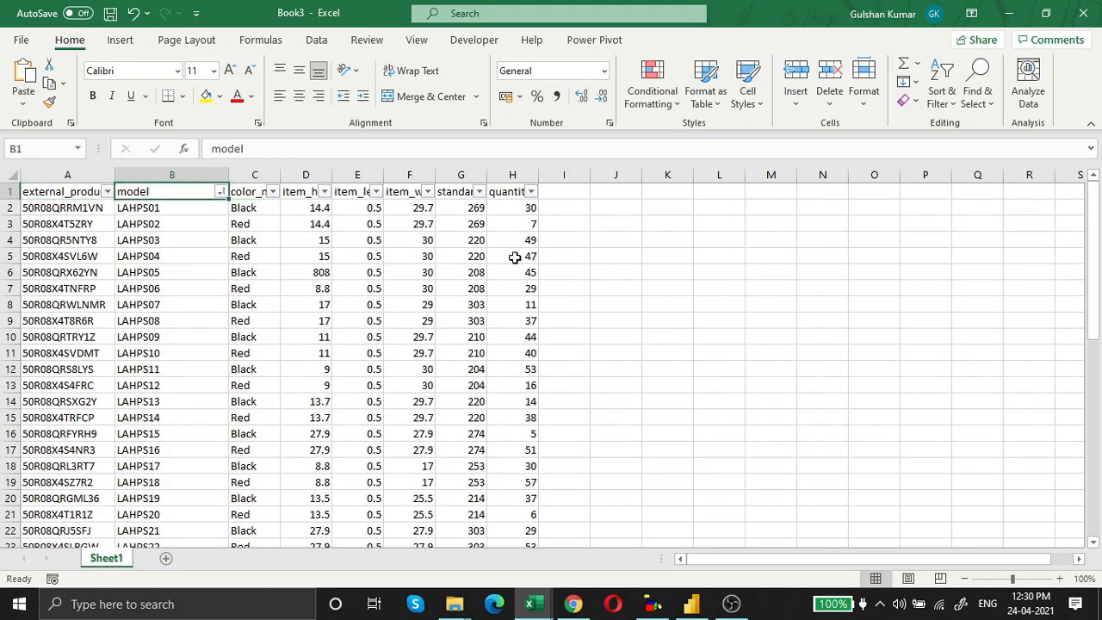
key("Right")
key("Right")
key("Right")
key("Right")
key("Right")
key("ctrl+Home")
key("ctrl+shift+Right")
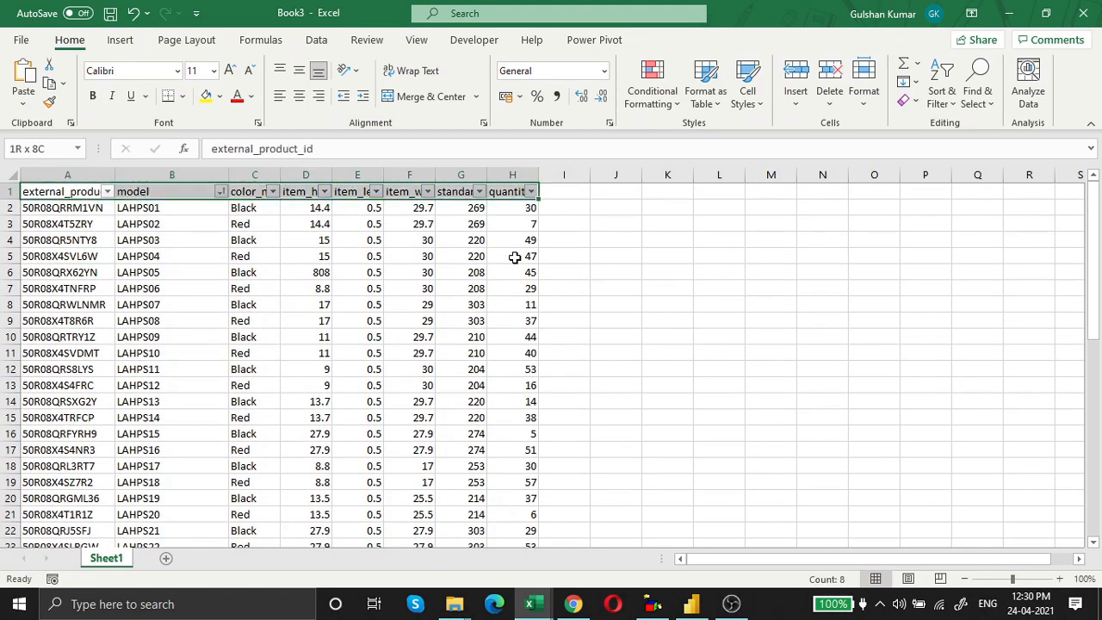
key("ctrl+shift+Down")
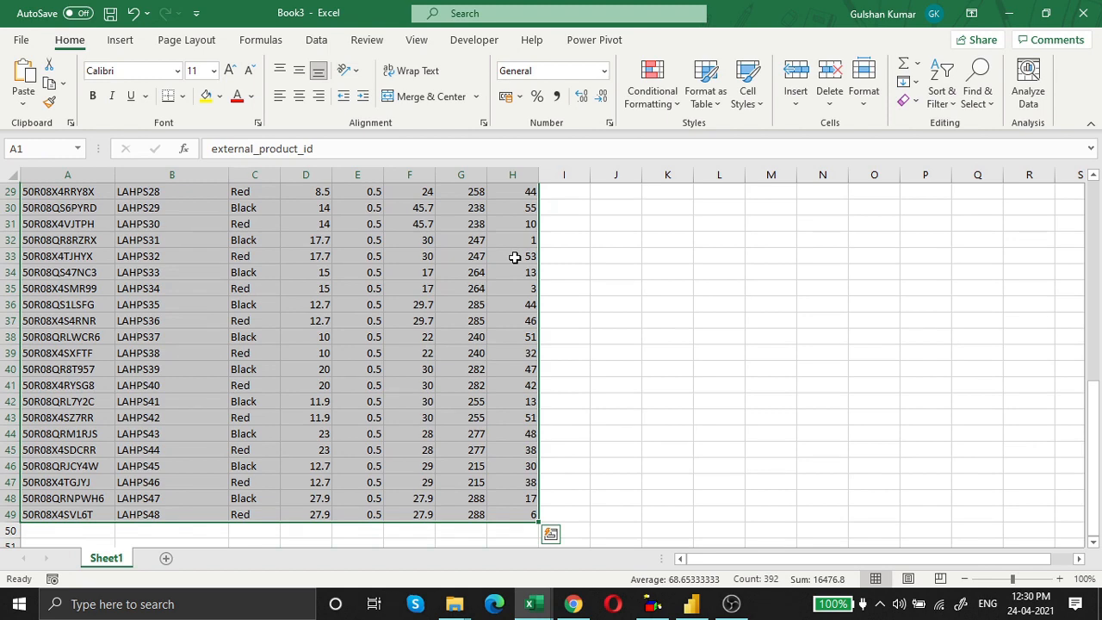
key("ctrl+Home")
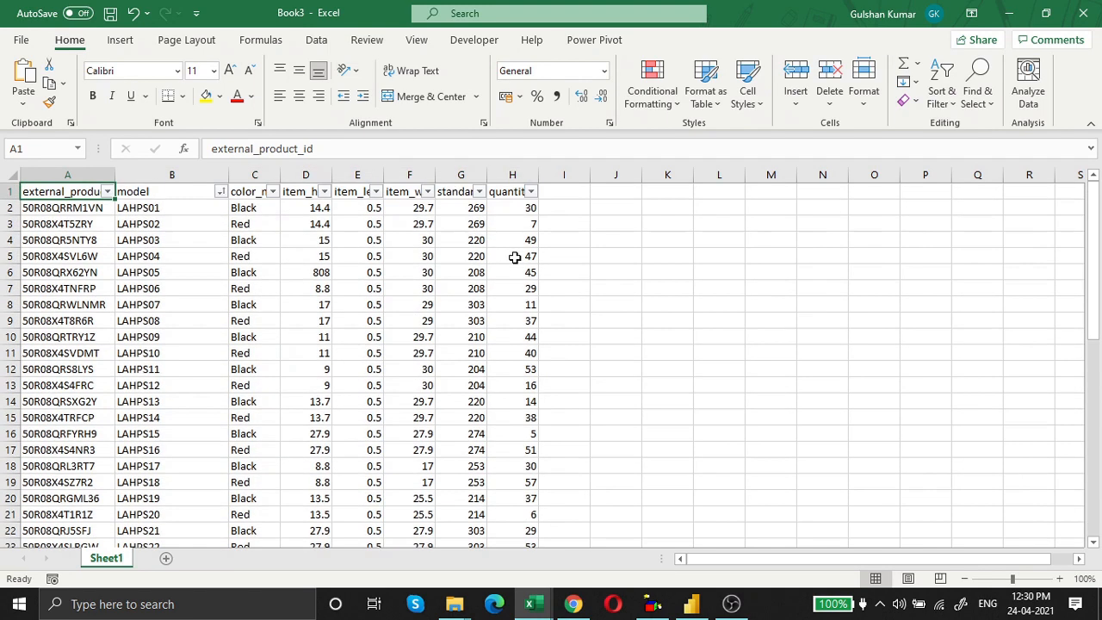
key("Right")
key("Right")
key("ctrl+Right")
key("Right")
key("Right")
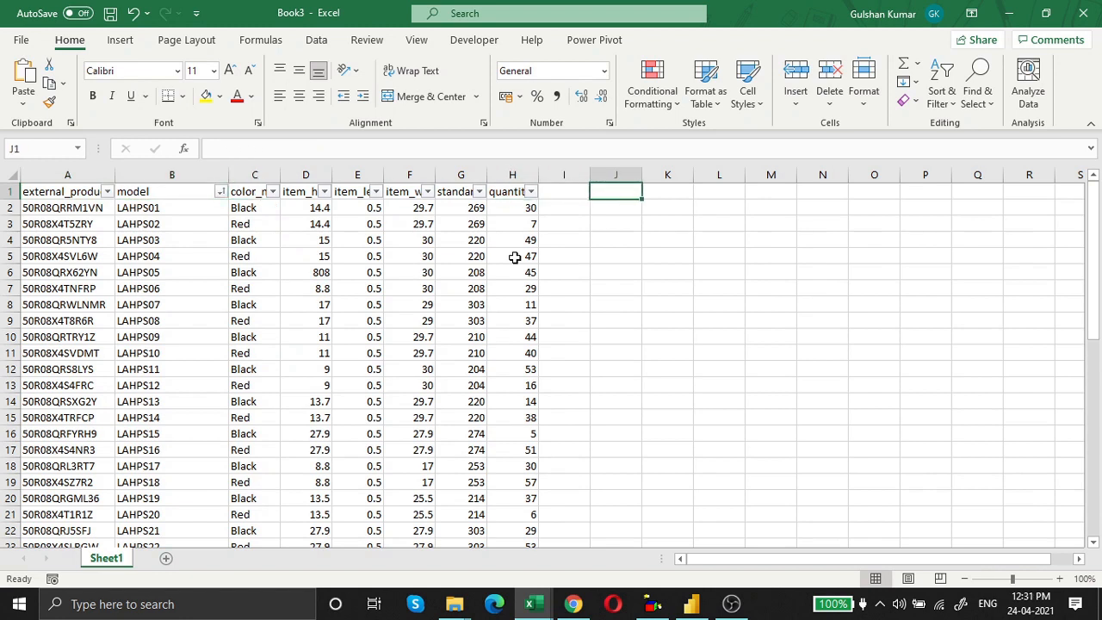
key("Left")
key("Left")
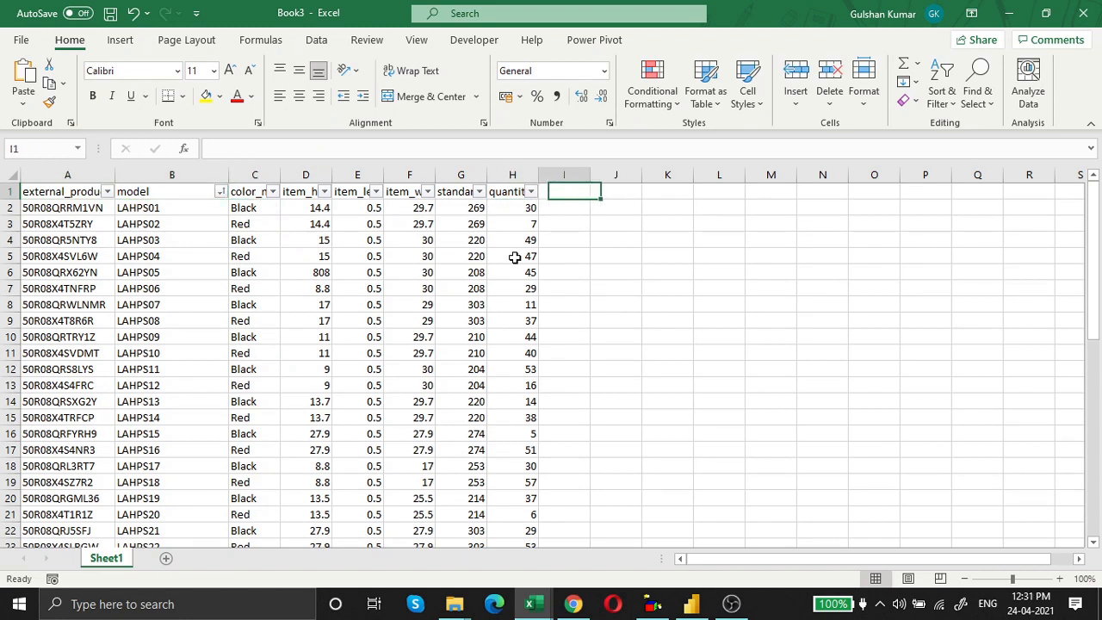
key("ctrl+Left")
key("ctrl+Right")
key("Right")
key("Right")
key("Right")
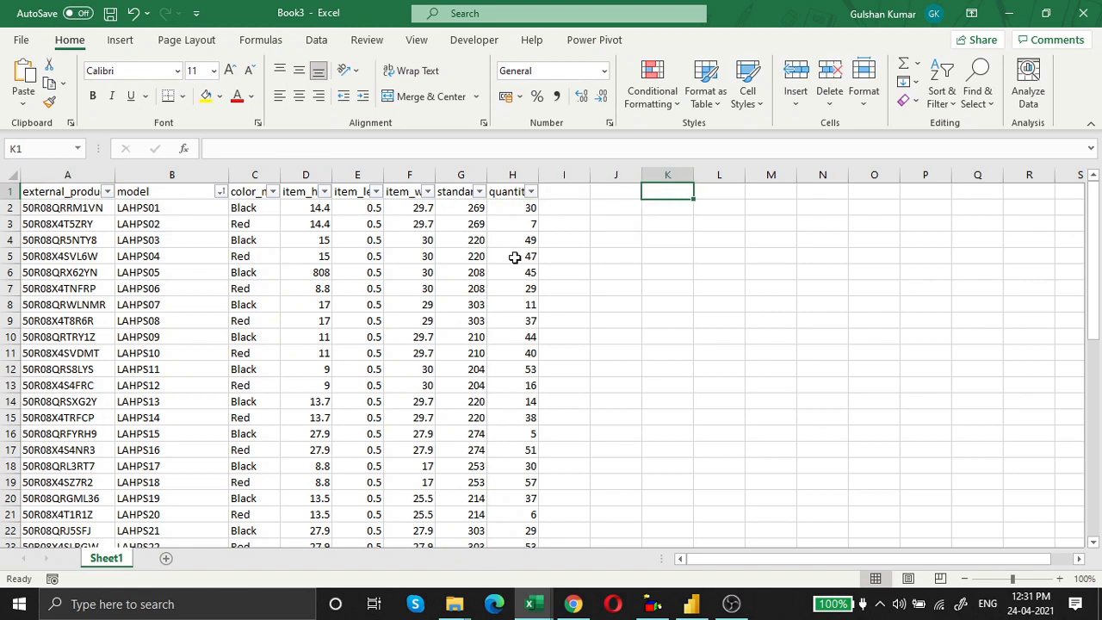
Enter the header Amount in cell I1, beside the quantity column
key("Left")
key("Left")
key("Left")
key("Left")
key("Right")
key("Right")
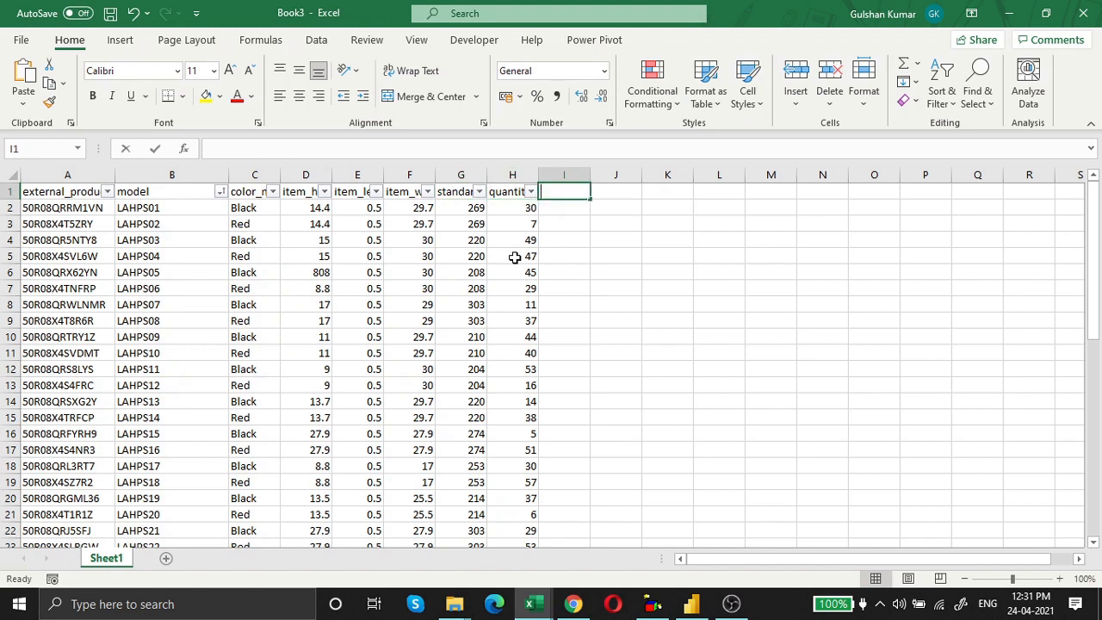
type("Amount")
key("Return")
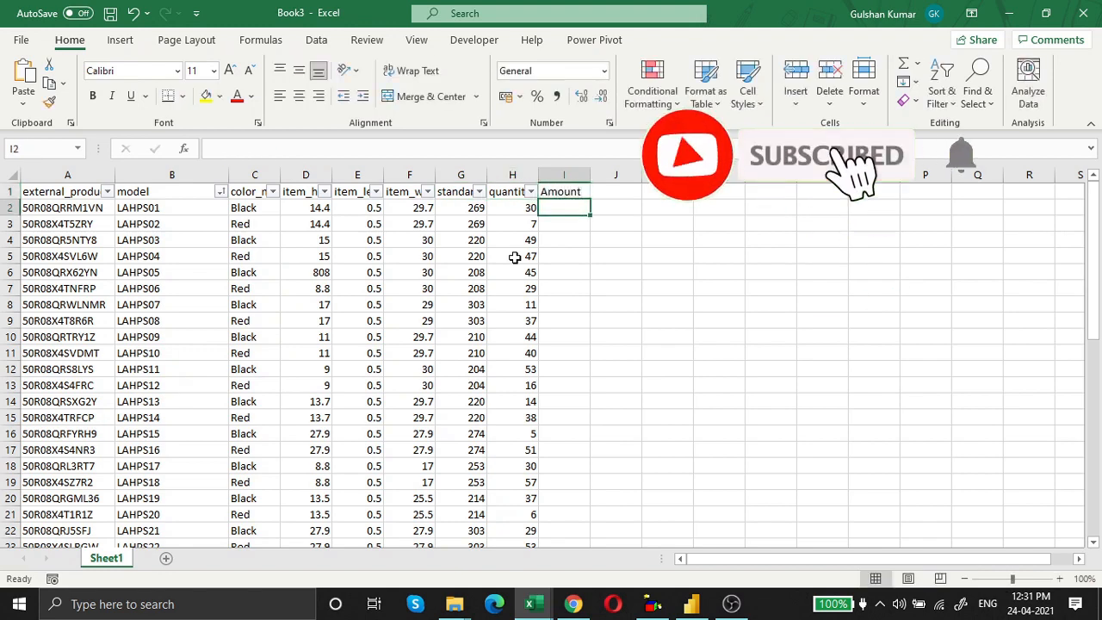
Enter the formula =G2*H2 in cell I2 to multiply standard price by quantity
type("=")
key("Left")
key("Left")
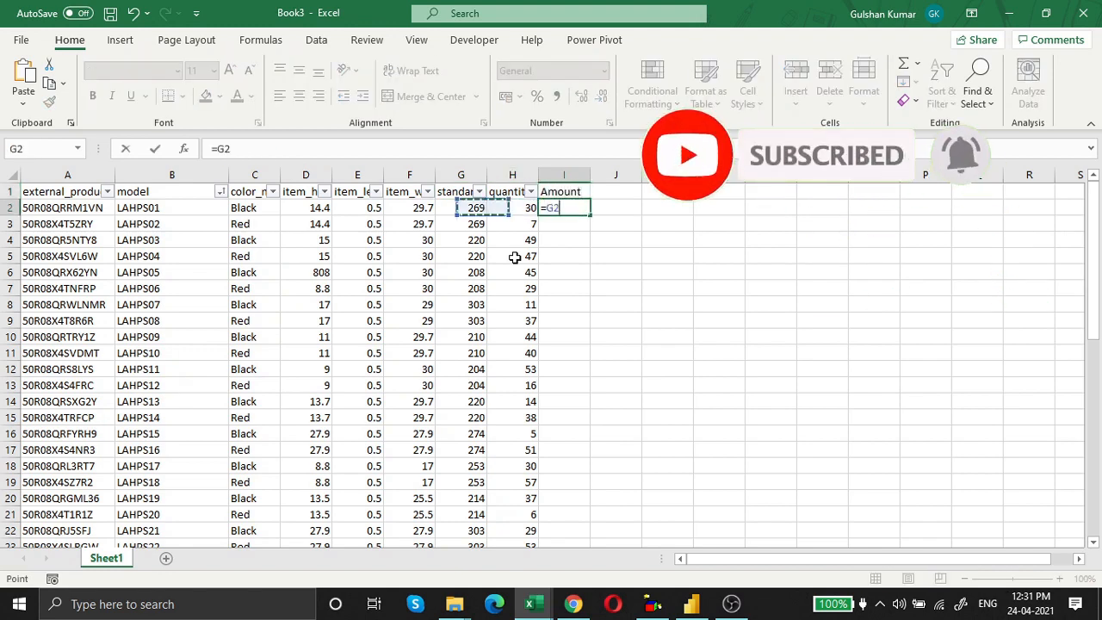
type("*")
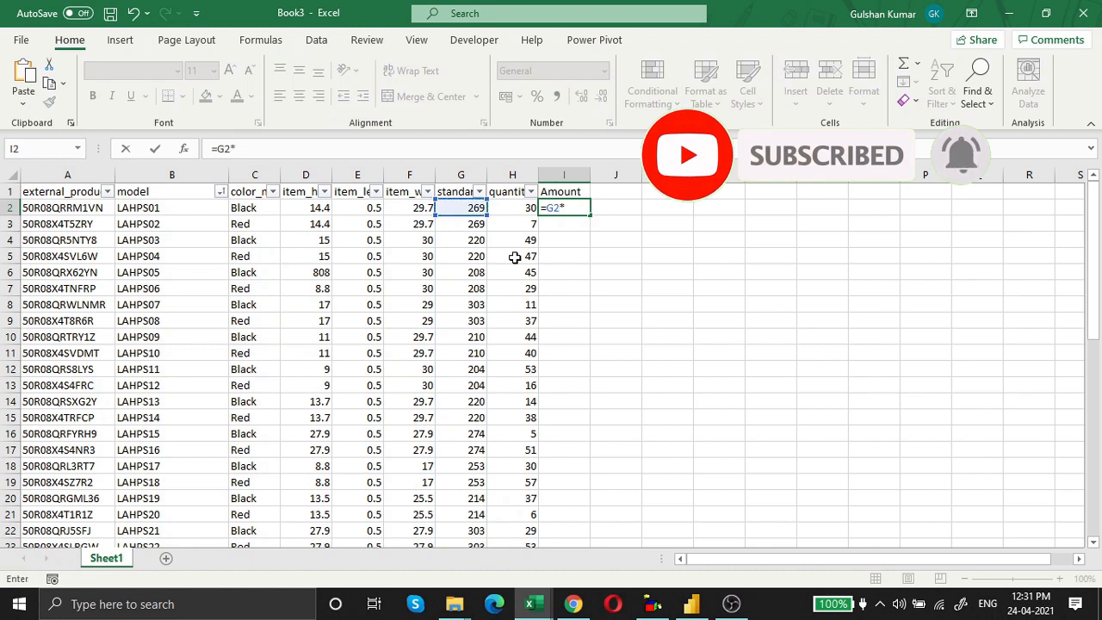
key("Left")
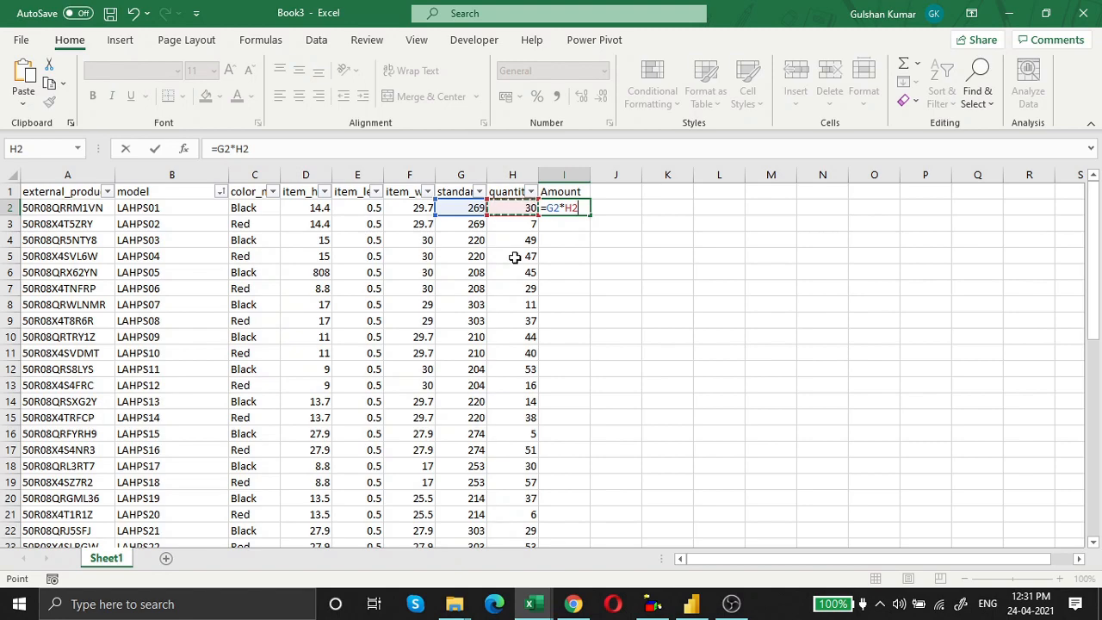
key("Return")
Fill the Amount formula from I2 down to I49 and check both ends of the column
key("Up")
key("Left")
key("ctrl+Down")
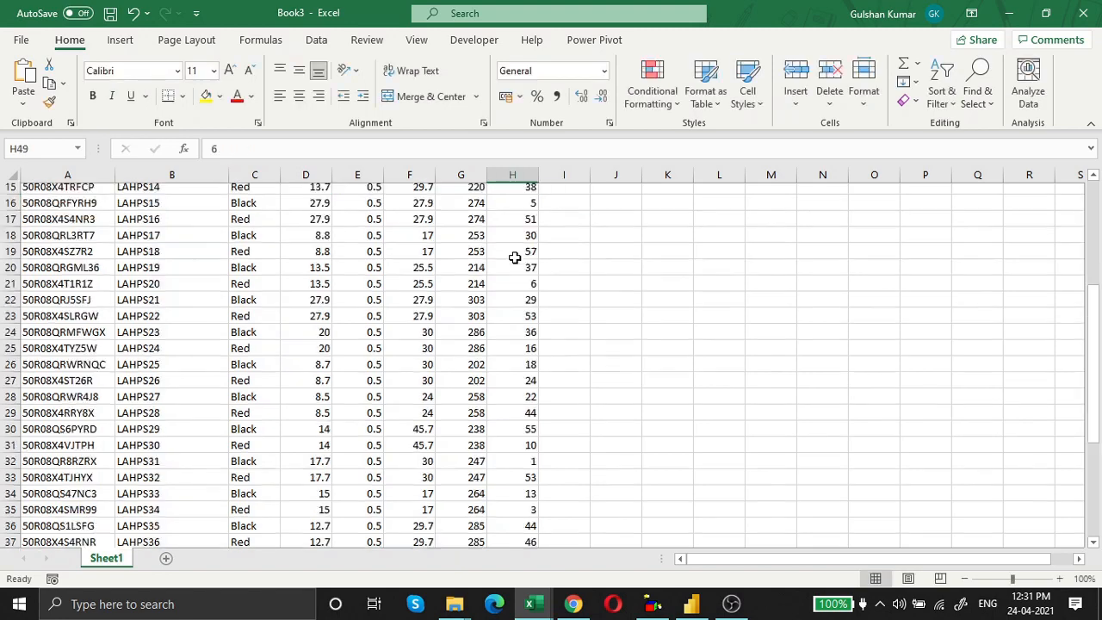
key("Right")
key("ctrl+shift+Up")
key("ctrl+d")
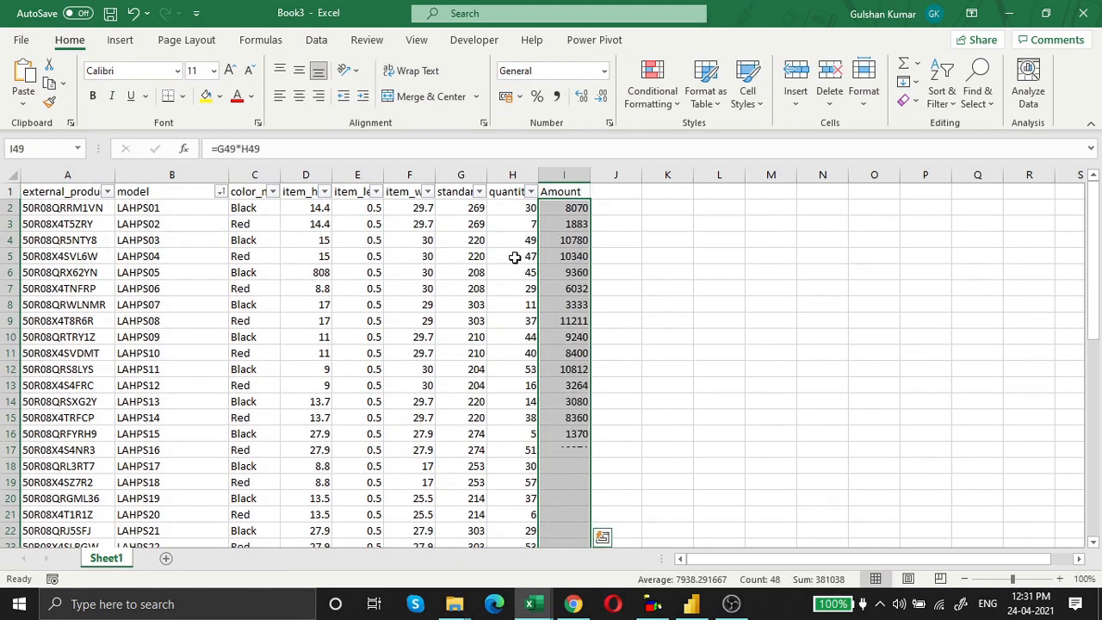
key("ctrl+Up")
key("ctrl+Down")
key("ctrl+Up")
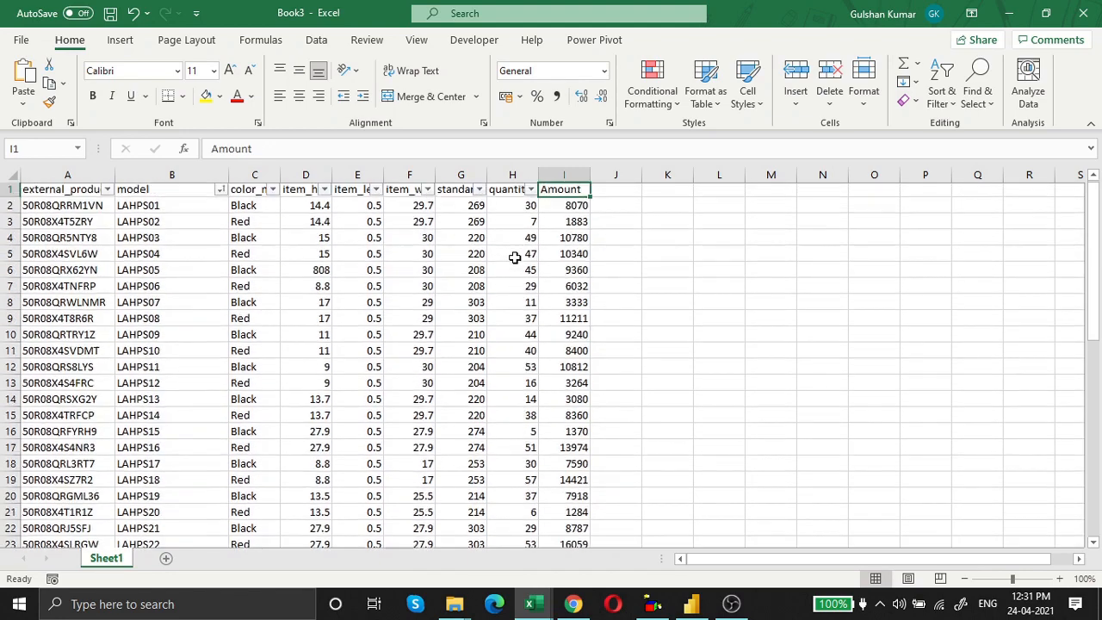
key("Down")
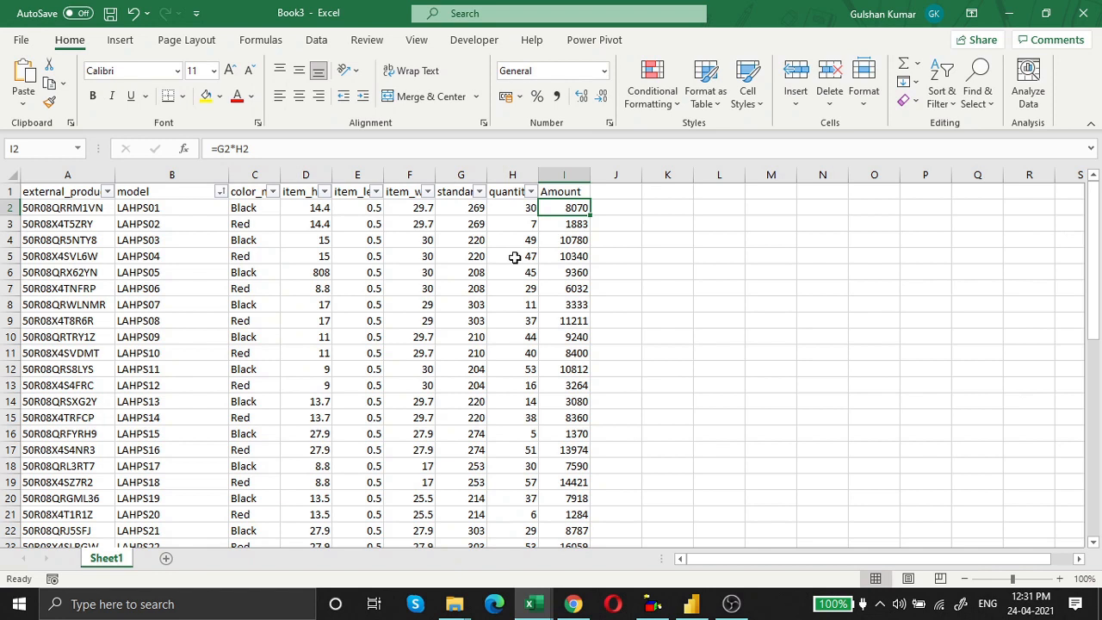
Remove the filters from the header row and examine the values in the Amount column
key("ctrl+shift+l")
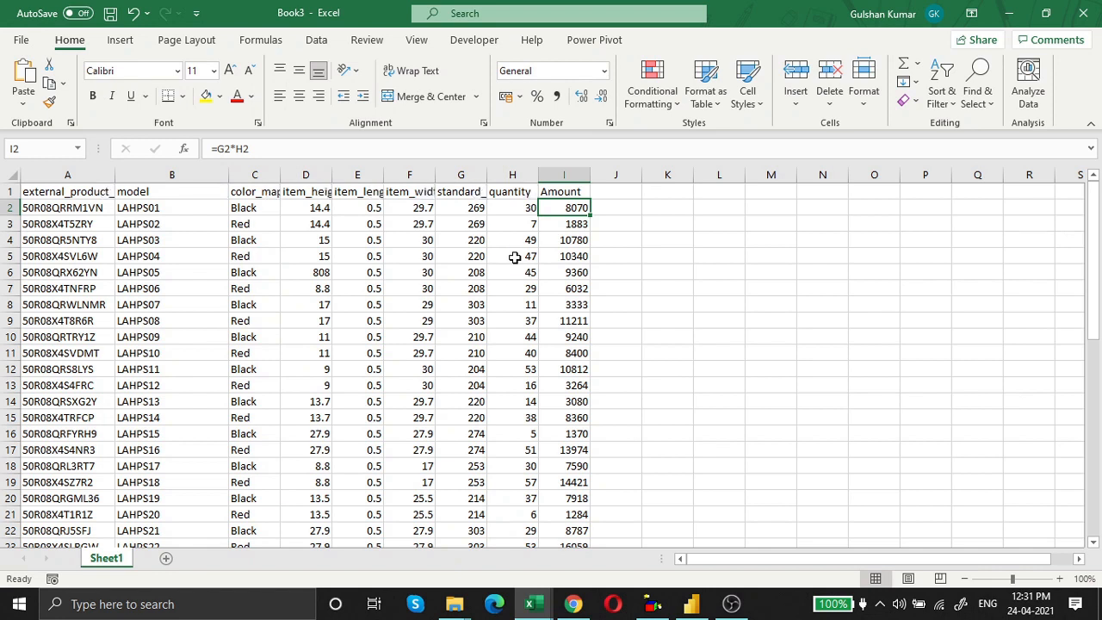
key("Up")
key("ctrl+shift+Down")
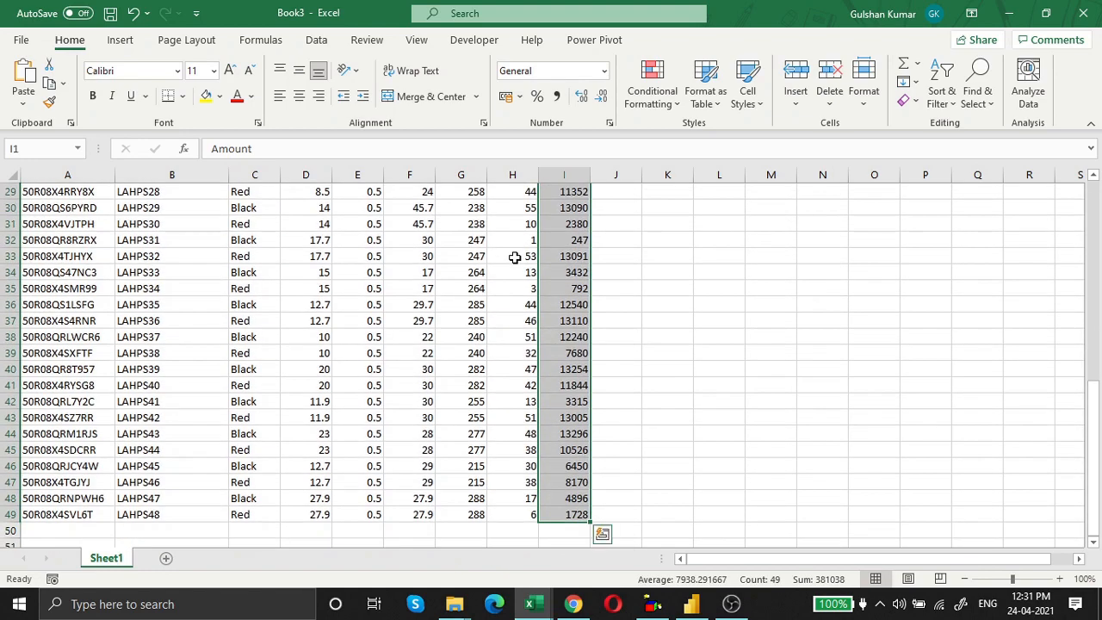
key("ctrl+shift+Up")
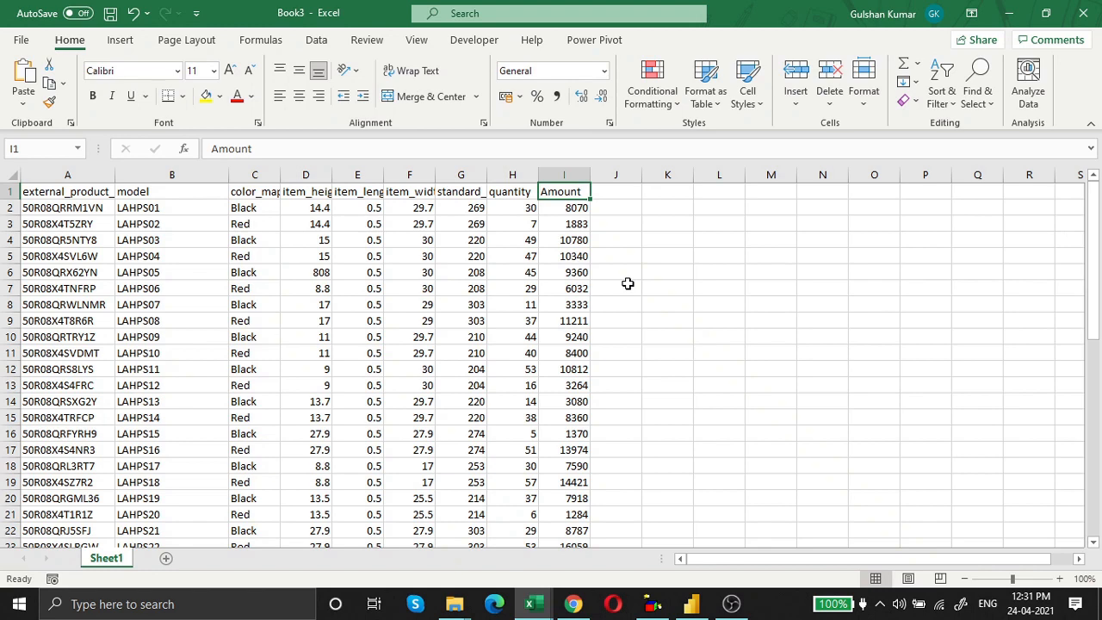
key("Down")
key("Up")
key("Down")
key("shift+Down")
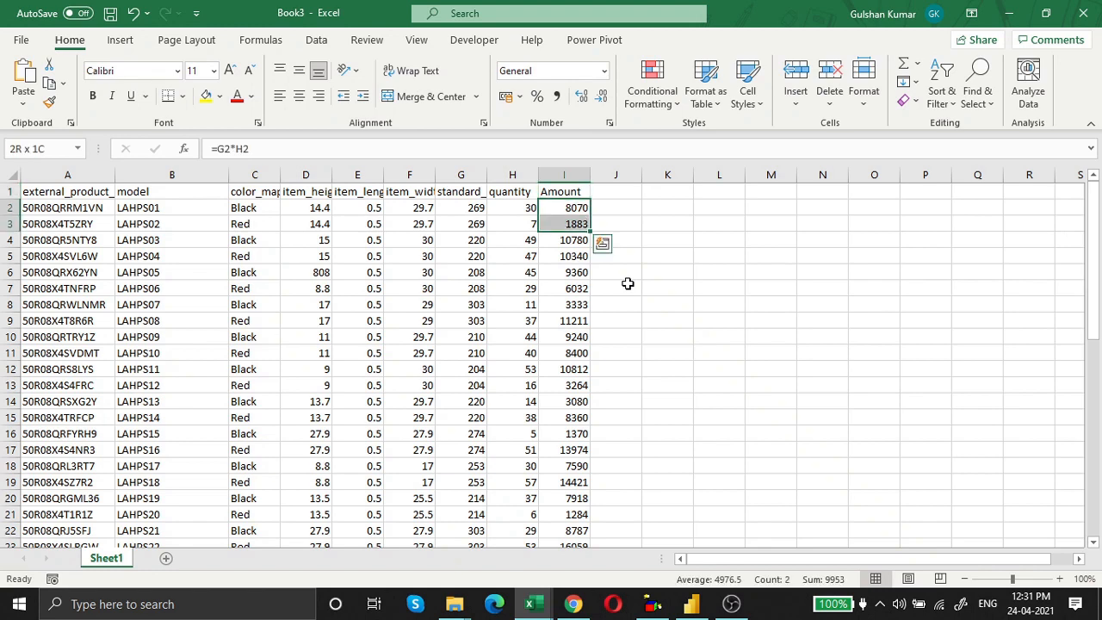
key("ctrl+shift+Down")
key("Up")
key("Right")
key("Right")
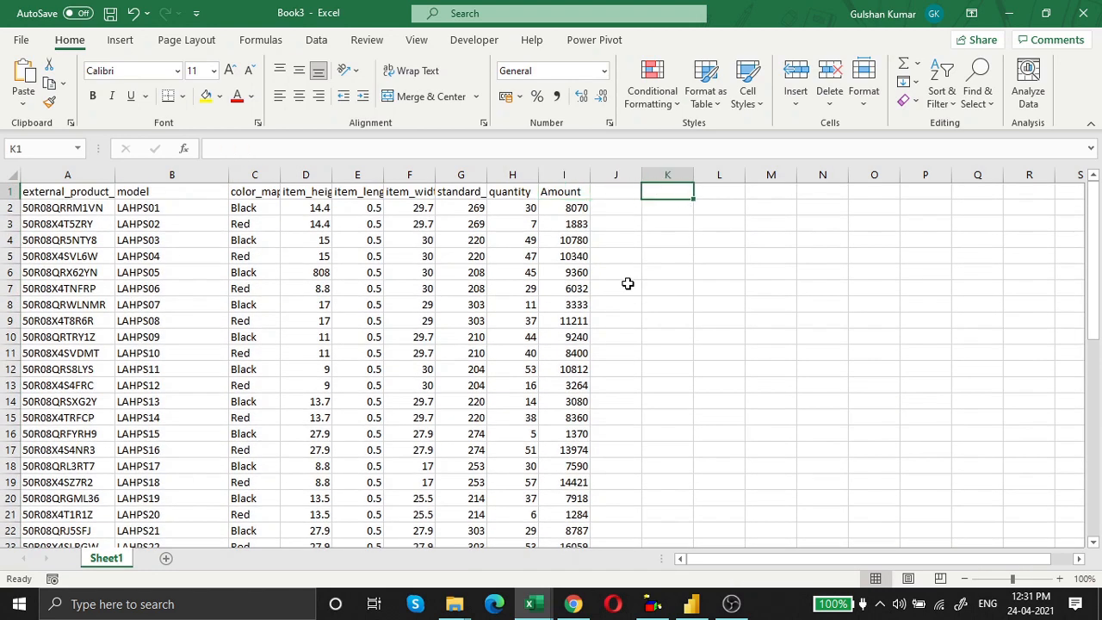
key("Right")
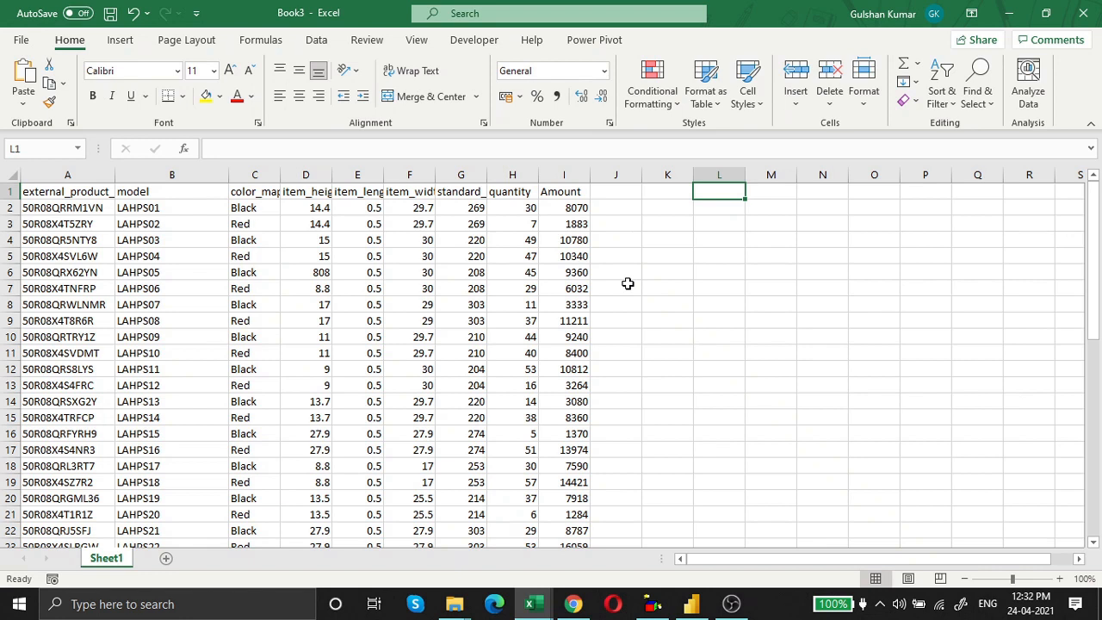
key("Down")
key("Down")
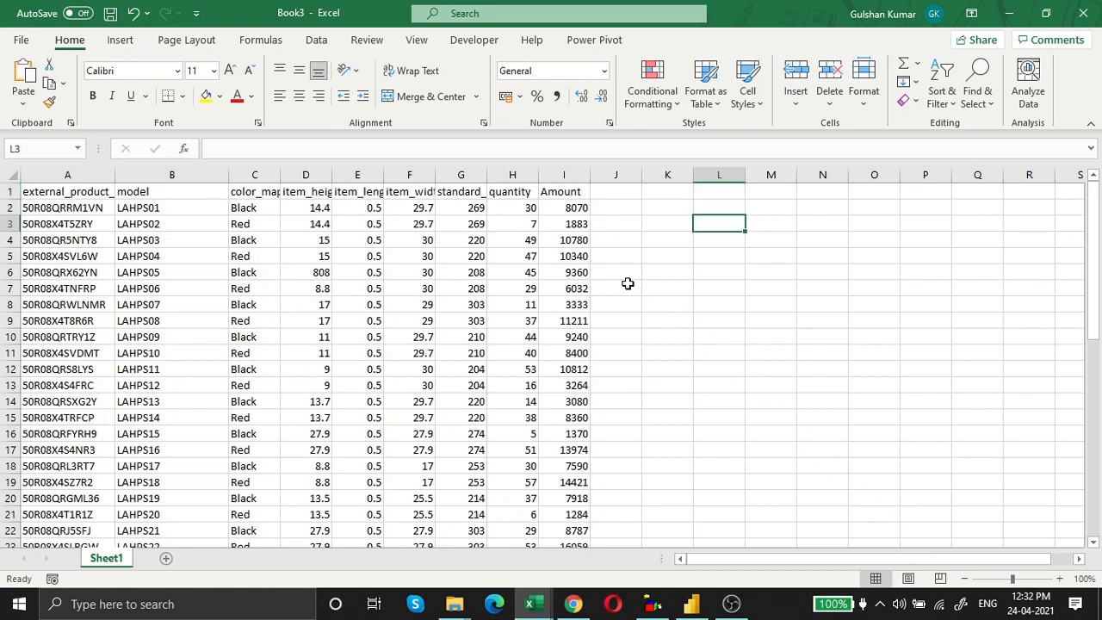
key("Left")
key("Left")
key("Left")
key("Up")
key("Up")
key("Down")
key("Right")
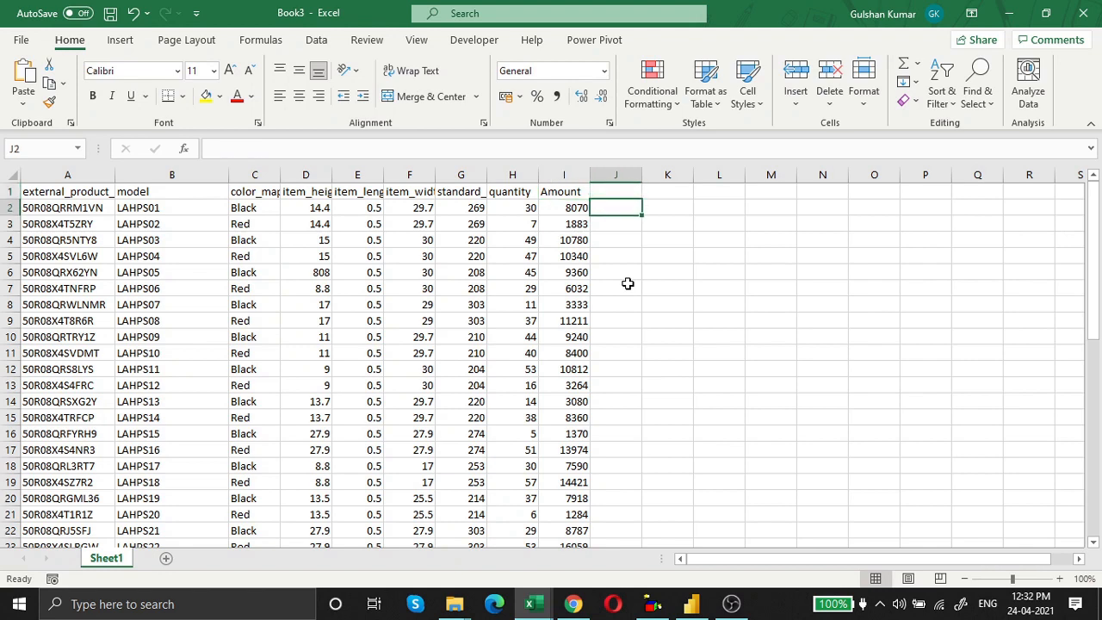
key("Left")
key("Right")
key("Left")
key("Right")
key("Right")
key("Left")
key("Left")
Total the Amount column in cell I51 with =SUM(I2:I50), and return to the first Amount value
key("ctrl+Down")
key("Down")
scroll(627, 283, "down", 2)
key("Up")
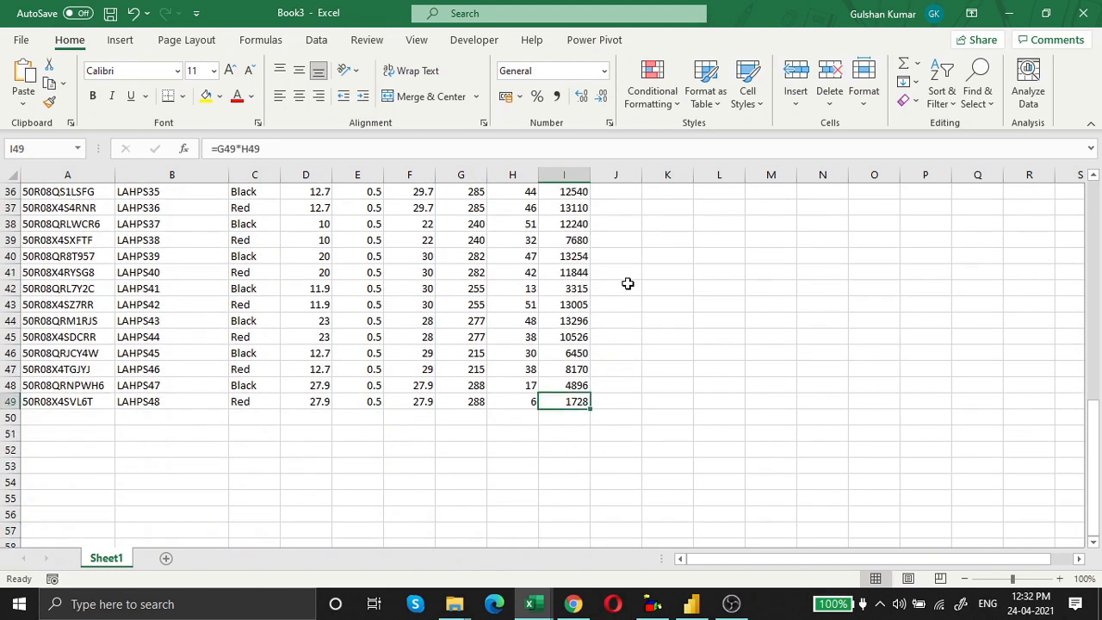
key("Down")
key("Down")
key("alt+equal")
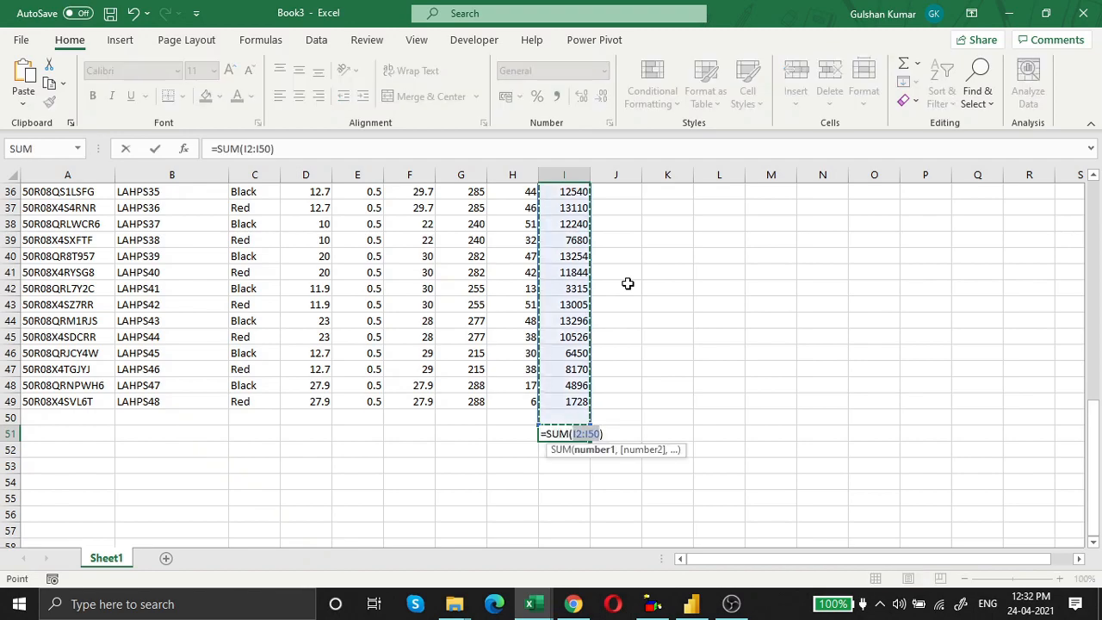
key("Return")
key("Up")
key("Up")
key("ctrl+Up")
key("ctrl+Up")
key("Down")
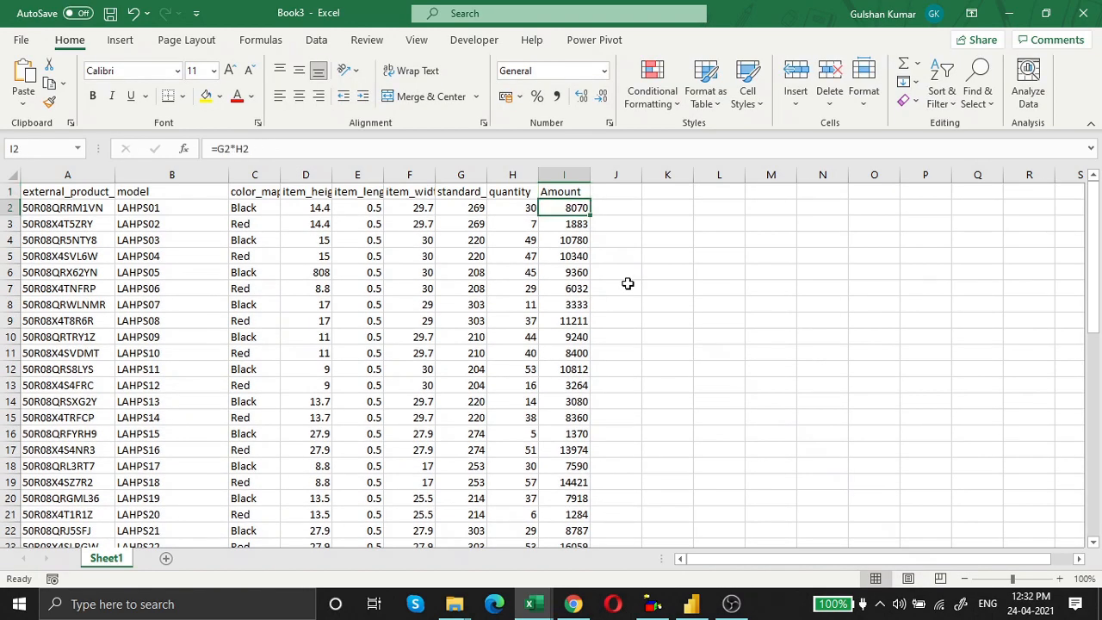
Label the total in row 51 by entering Measure in cell K51
key("ctrl+Down")
key("Down")
key("Down")
scroll(627, 284, "down", 2)
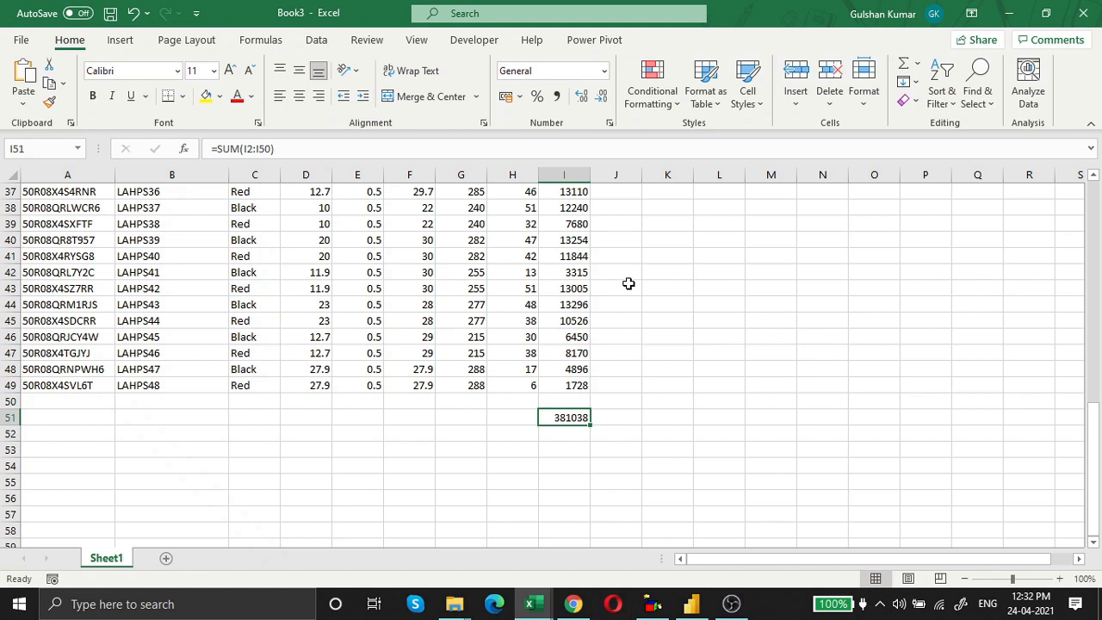
key("Right")
key("Left")
key("Right")
key("Right")
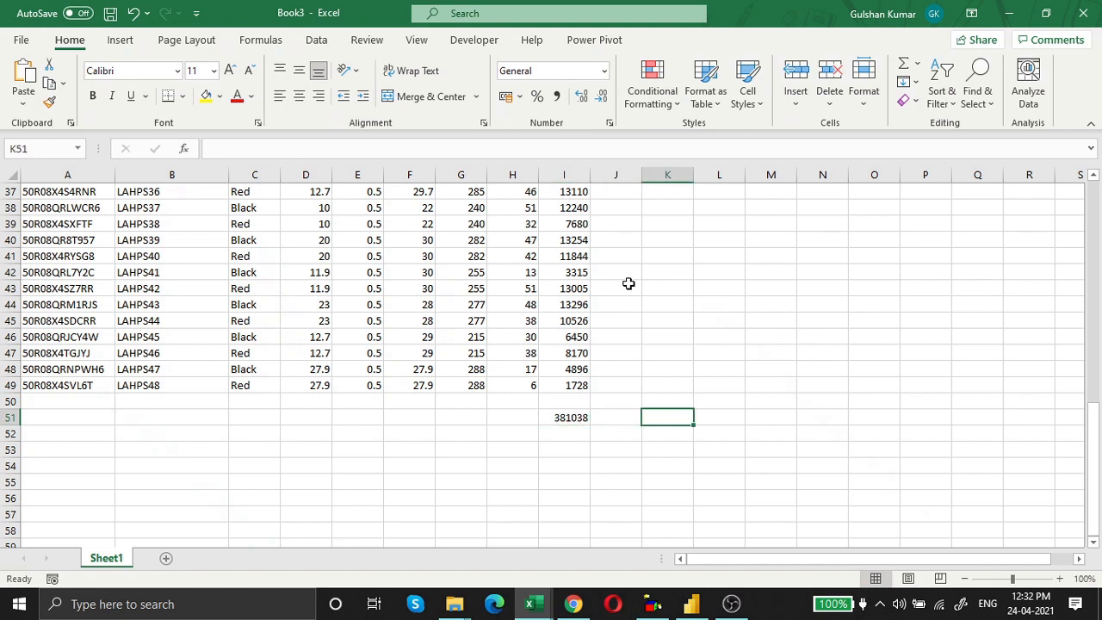
type("Measure")
key("Return")
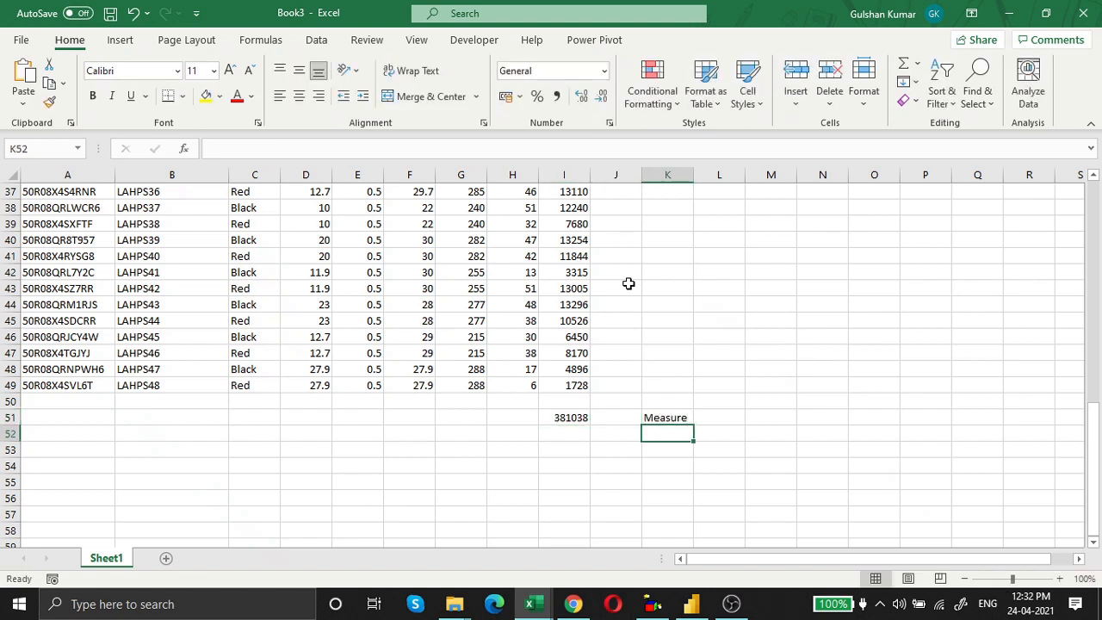
Highlight cells I51 to K51, holding the total and its label, with a yellow fill
key("Up")
key("Left")
key("shift+Left")
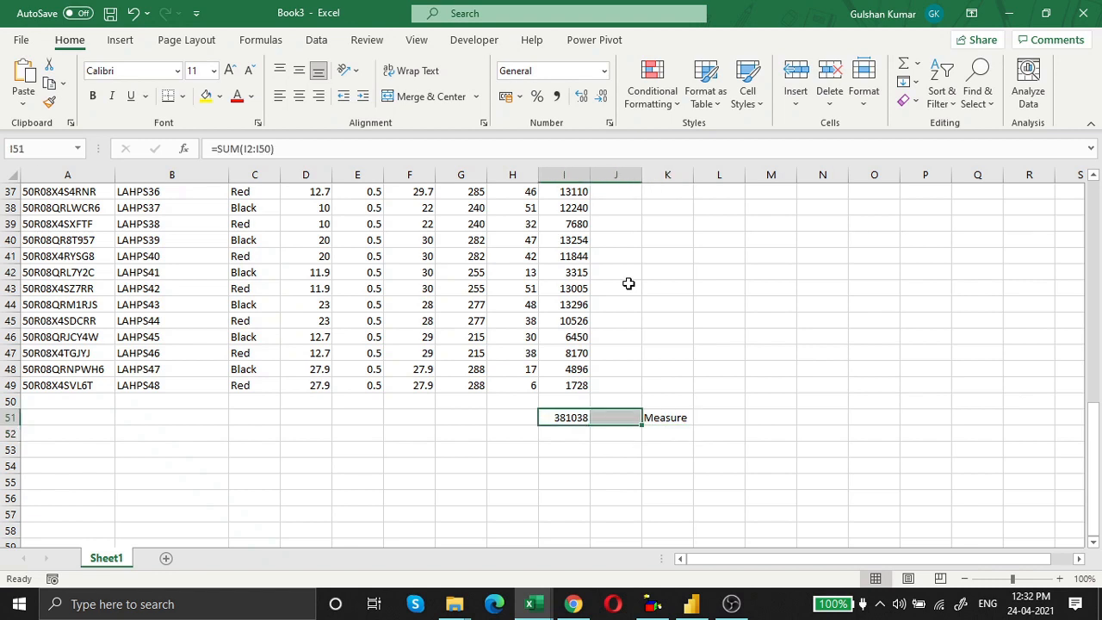
key("shift+Right")
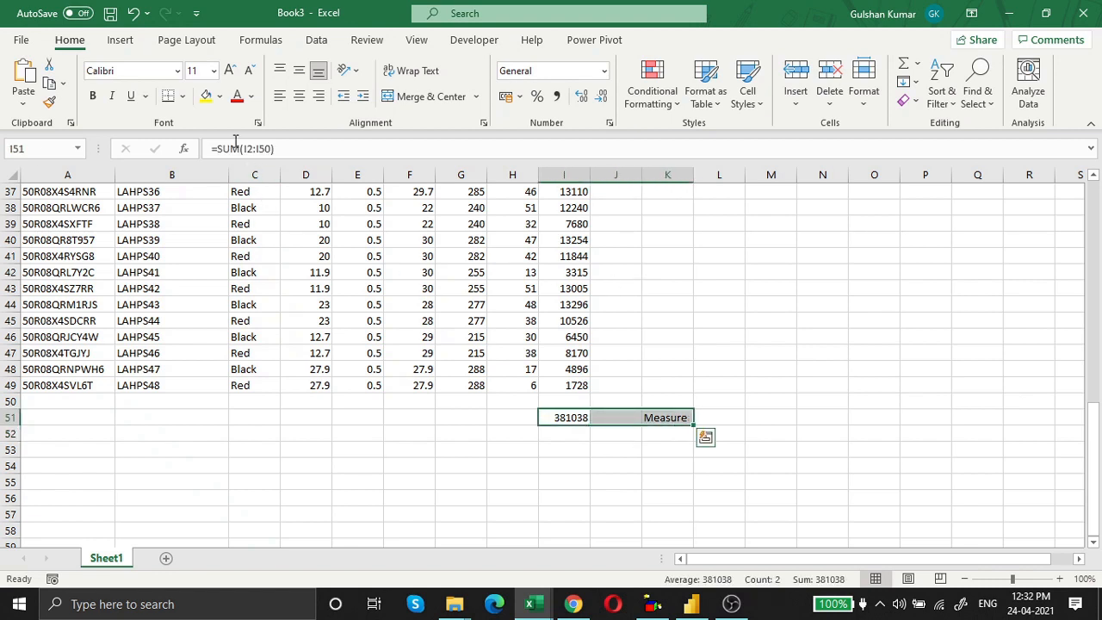
left_click(208, 96)
key("Up")
key("Up")
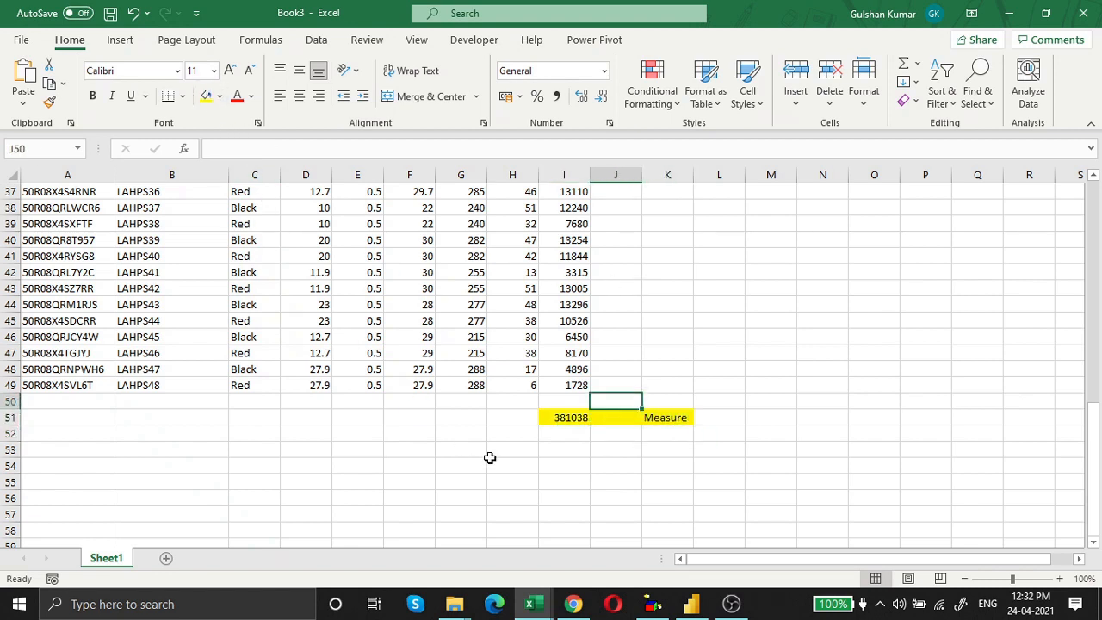
Fill the Amount column from I1 to I49 with the standard light green color
key("ctrl+Up")
key("Down")
key("Up")
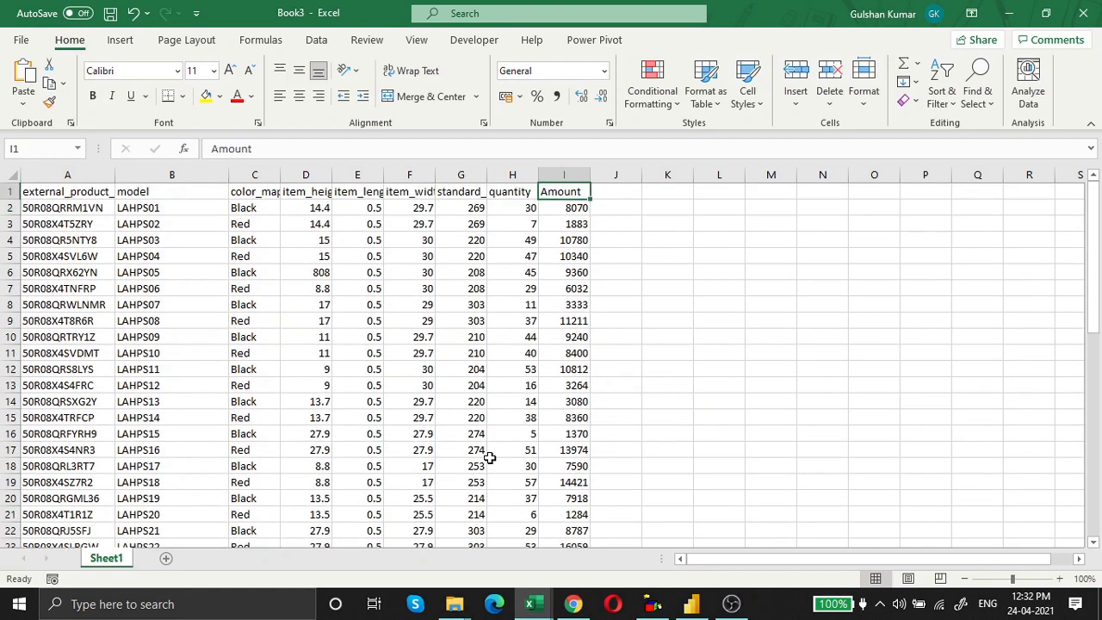
key("ctrl+shift+Down")
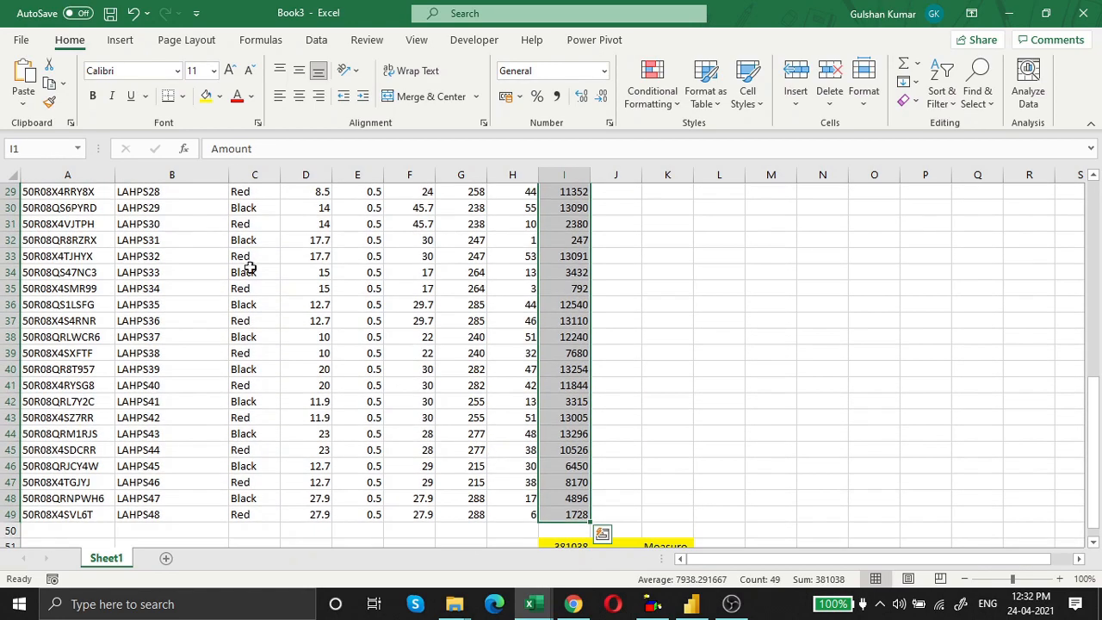
left_click(219, 96)
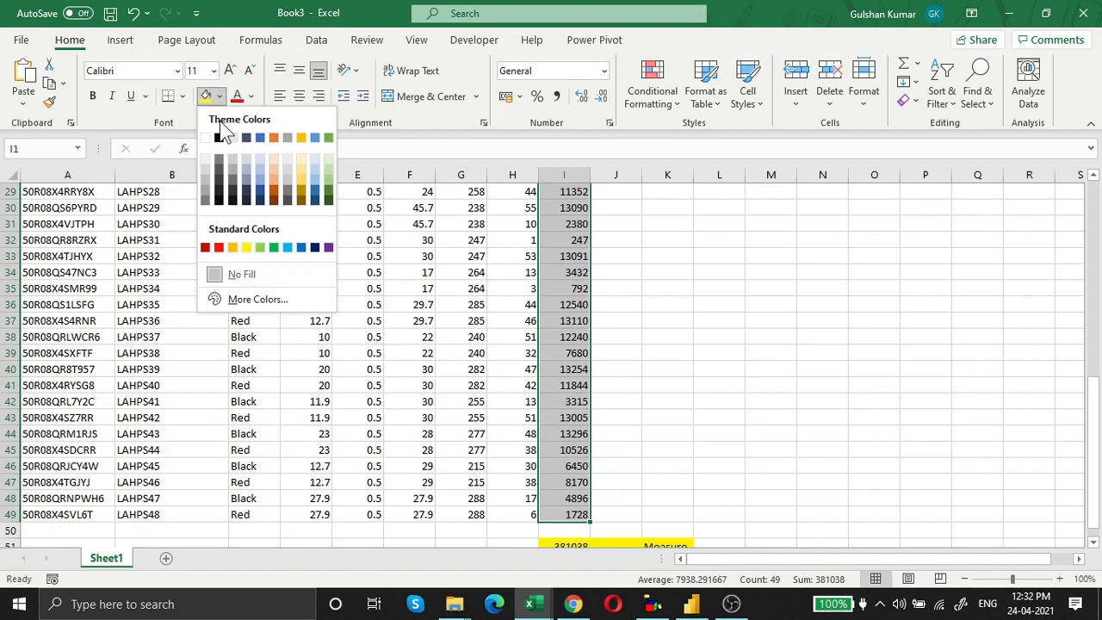
left_click(260, 247)
key("ctrl+Up")
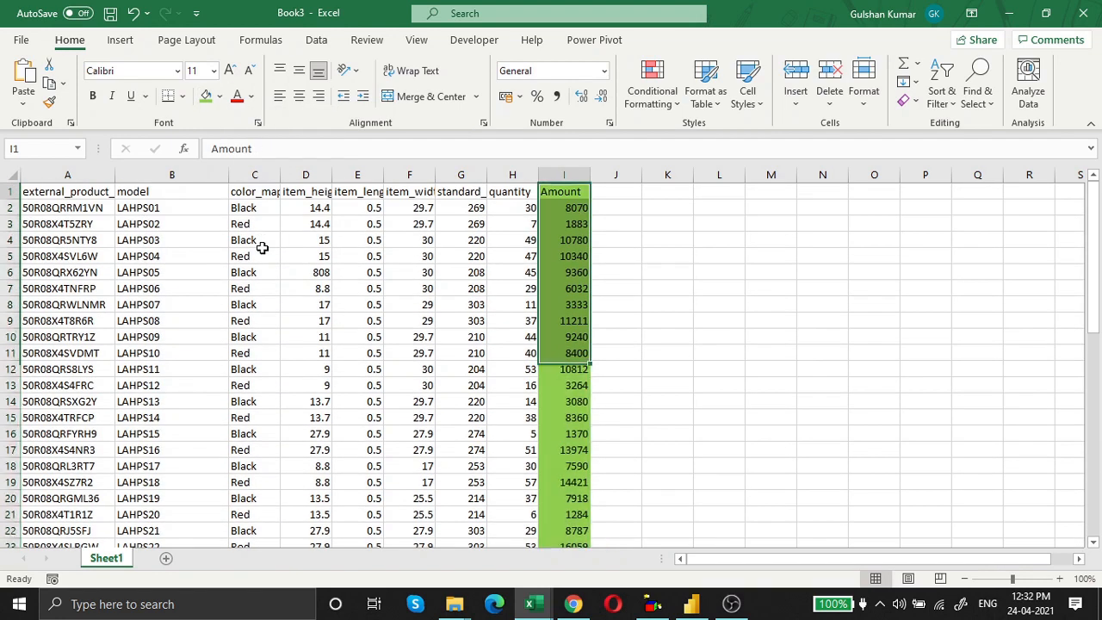
Examine the row-by-row multiplication formulas in the Amount column, starting from cell I2
key("Down")
key("F2")
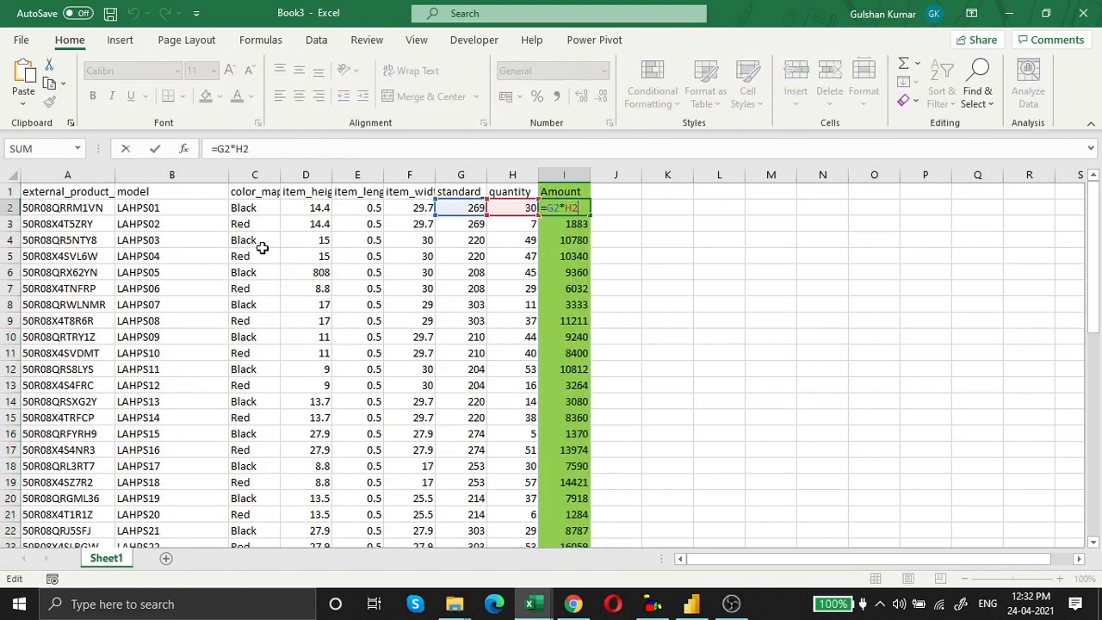
key("Return")
key("F2")
key("Return")
key("F2")
key("Return")
key("F2")
key("Return")
key("F2")
key("Return")
key("F2")
key("Return")
key("F2")
key("Return")
key("F2")
key("Return")
key("F2")
key("Return")
key("F2")
key("Return")
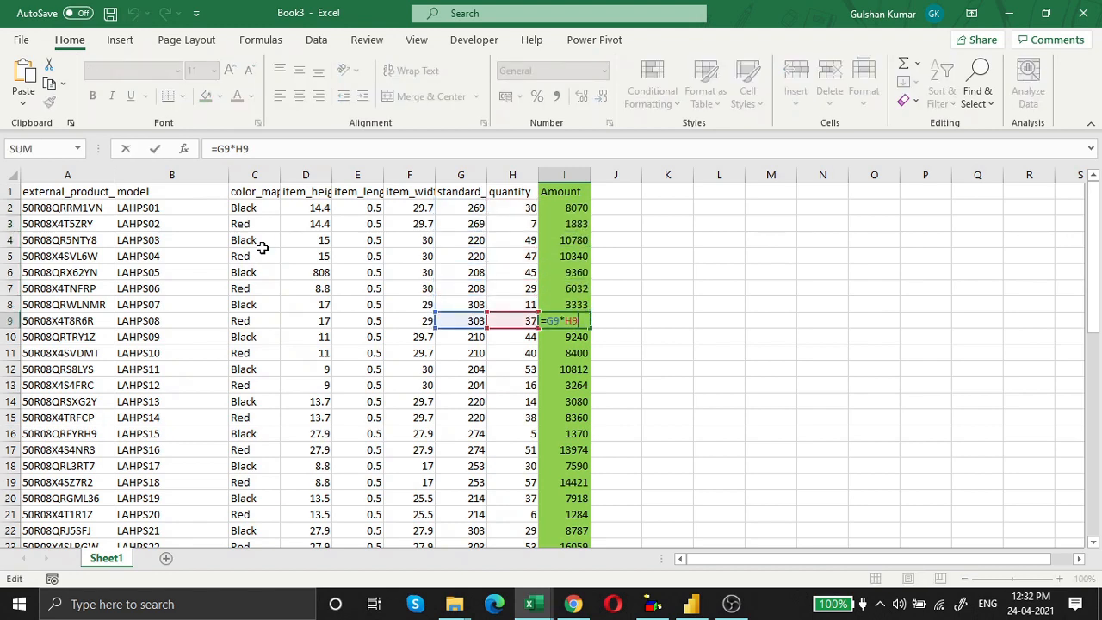
Inspect the SUM formula behind the Amount total in cell I51 and the range it covers
key("ctrl+Down")
key("ctrl+Down")
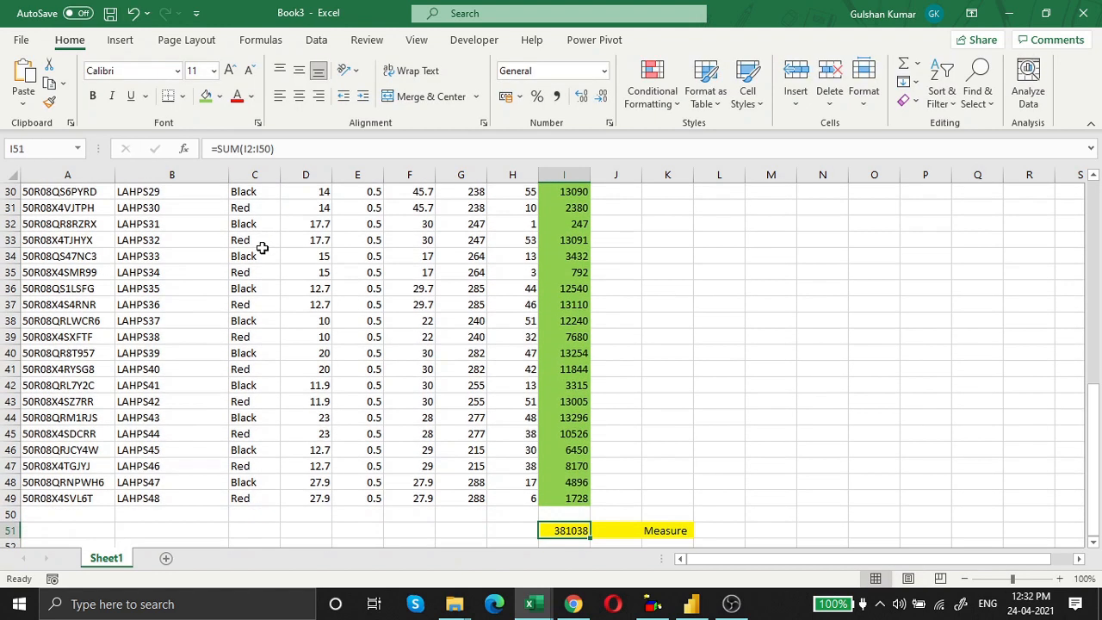
key("Right")
key("Left")
key("F2")
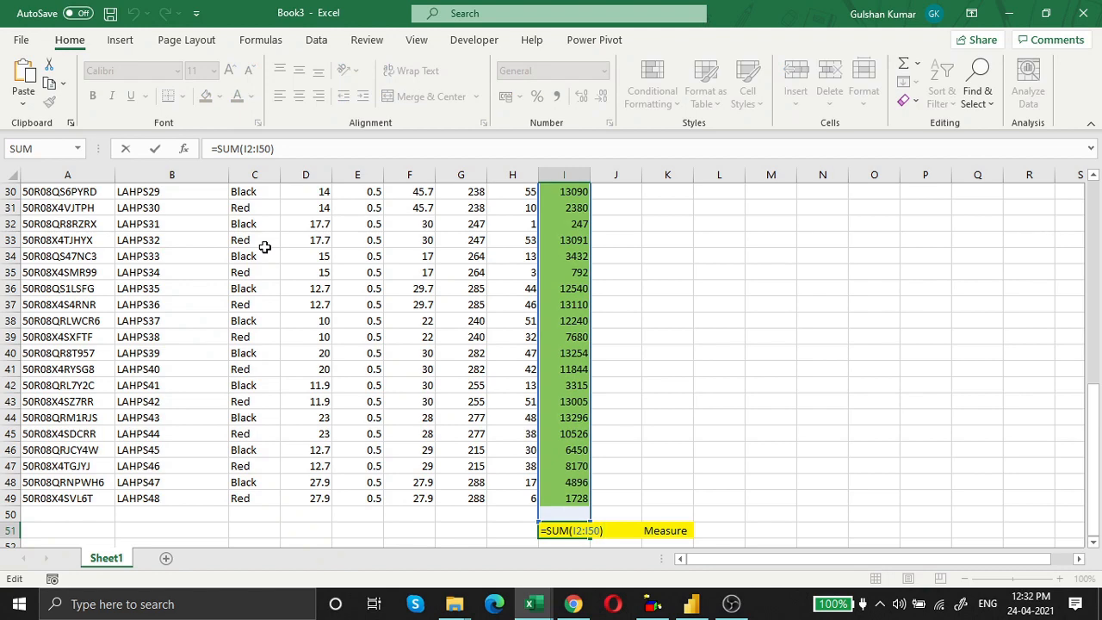
key("Return")
key("Up")
key("Up")
key("Up")
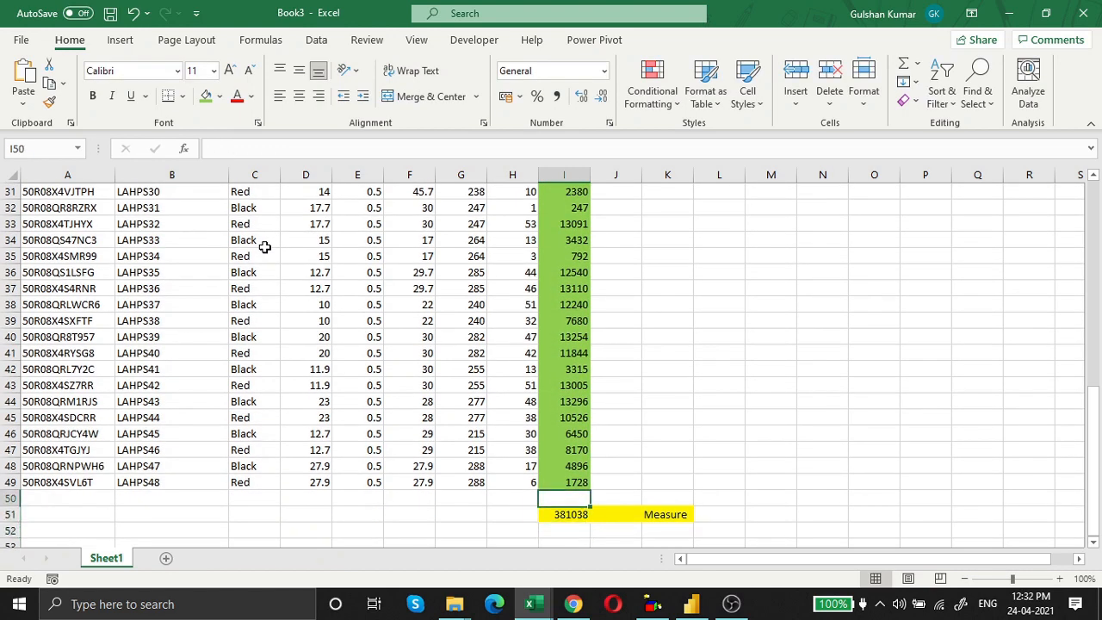
Select the whole data range from A1 across to the Amount column and down to the last row
key("ctrl+Up")
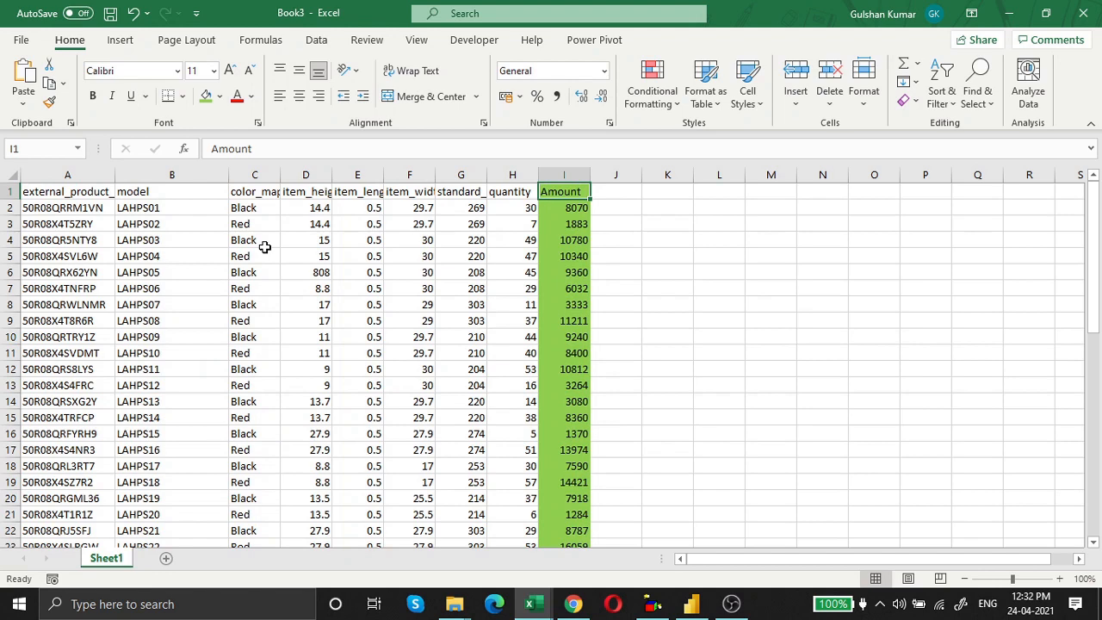
key("ctrl+Left")
key("ctrl+shift+Right")
key("ctrl+shift+Down")
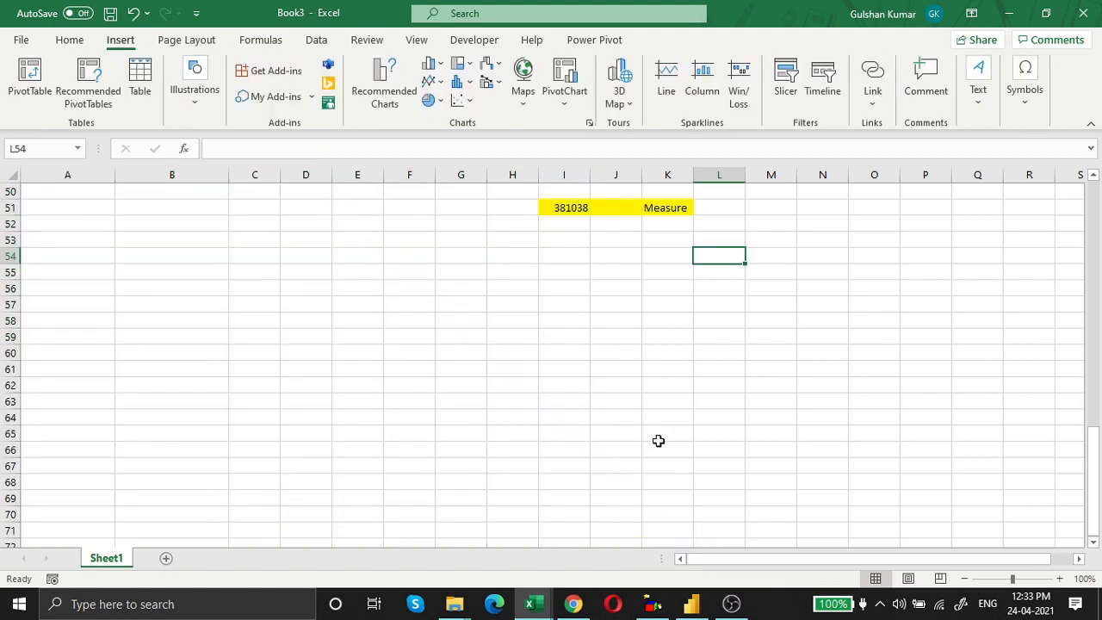
Compare the total in cell I51 with the Amount column and the original product data columns
scroll(660, 440, "up", 3)
left_click(576, 353)
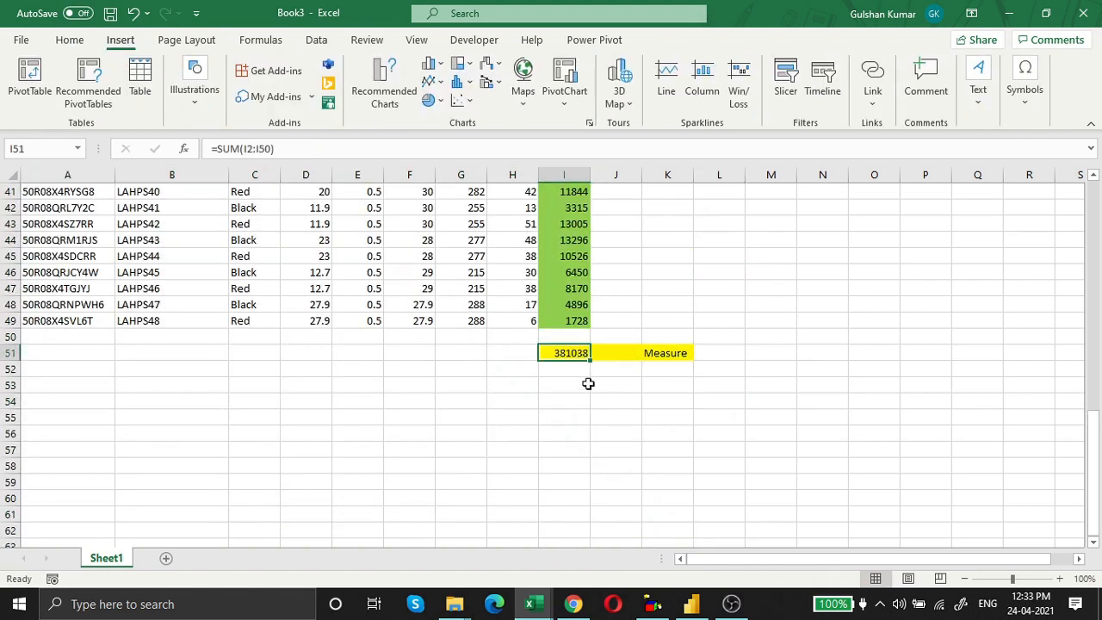
scroll(589, 388, "up", 13)
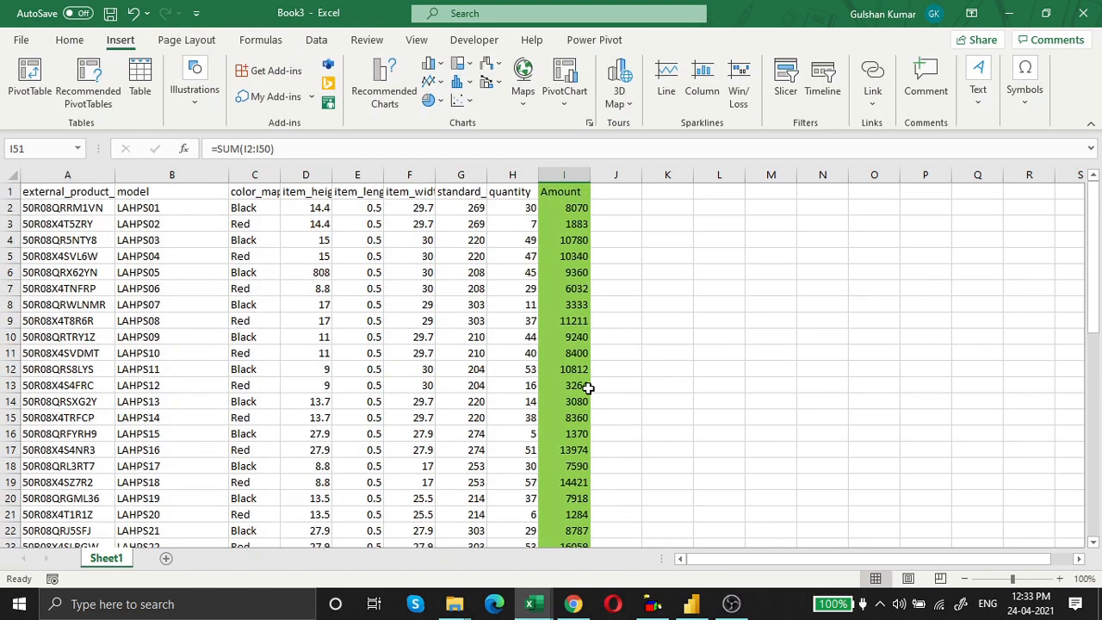
left_click(570, 165)
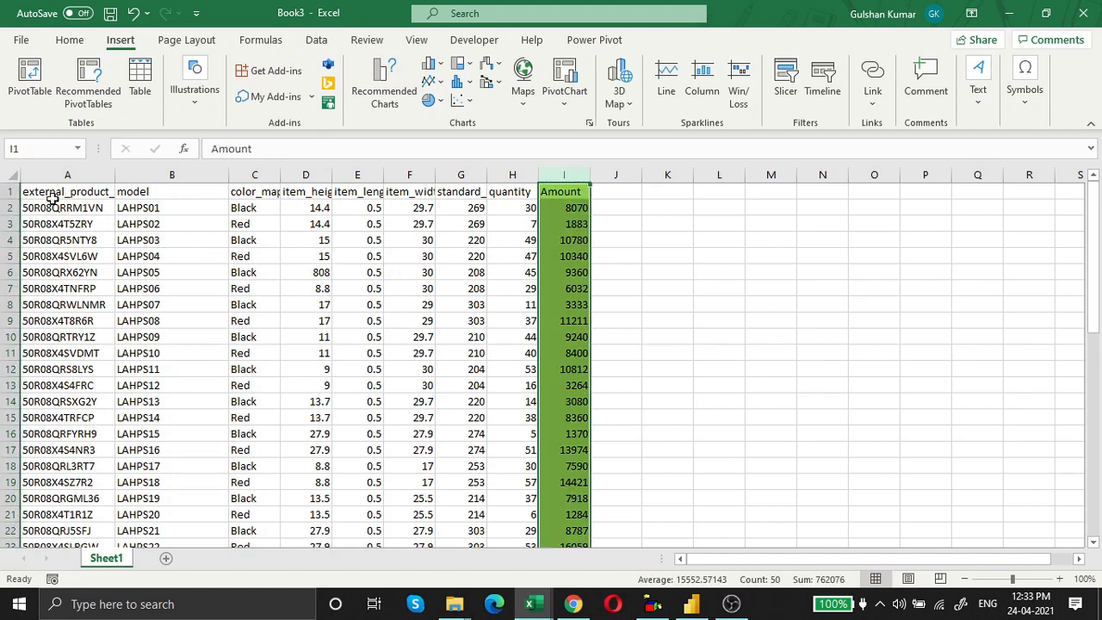
left_click_drag(46, 198, 457, 401)
left_click(510, 288)
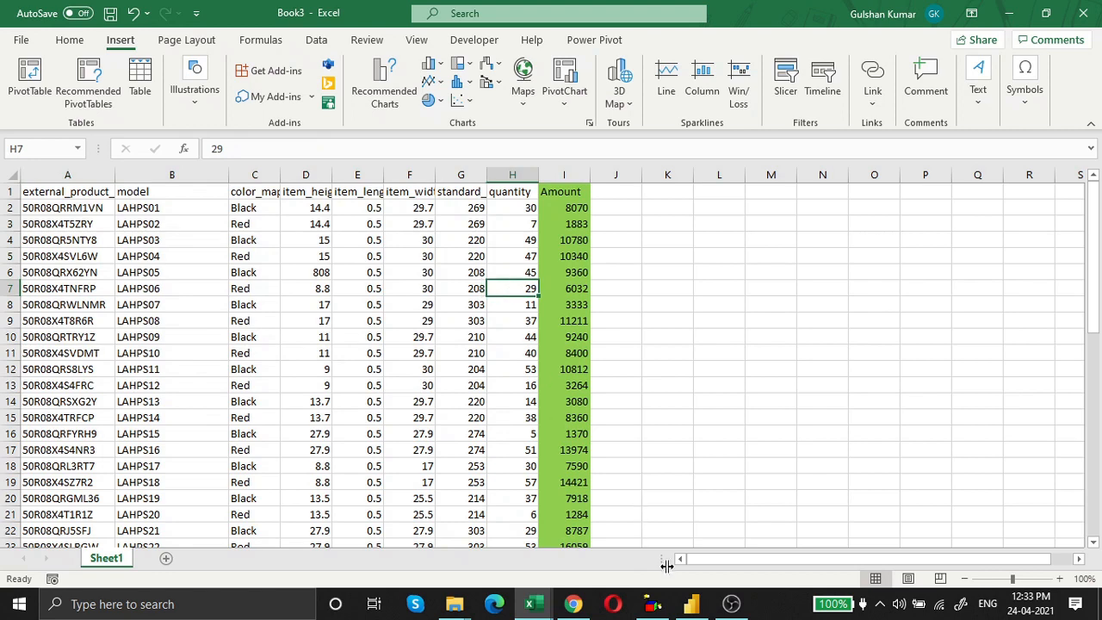
Switch to Power BI Desktop, examine the relationship between Products and Sales_Table in the model, and return to the table data
left_click(691, 605)
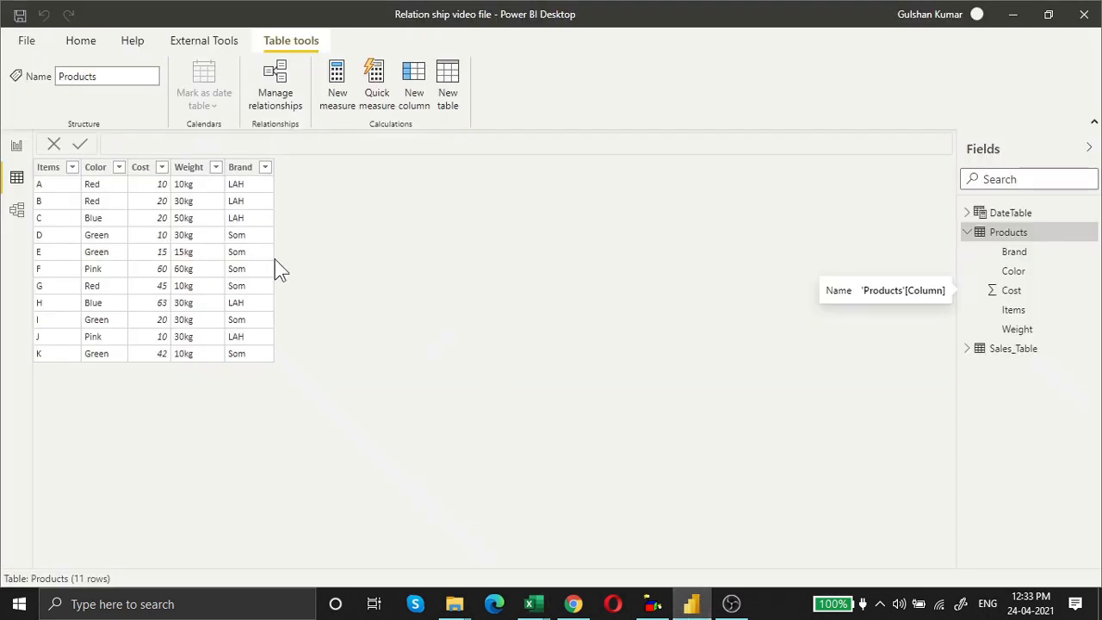
left_click(17, 210)
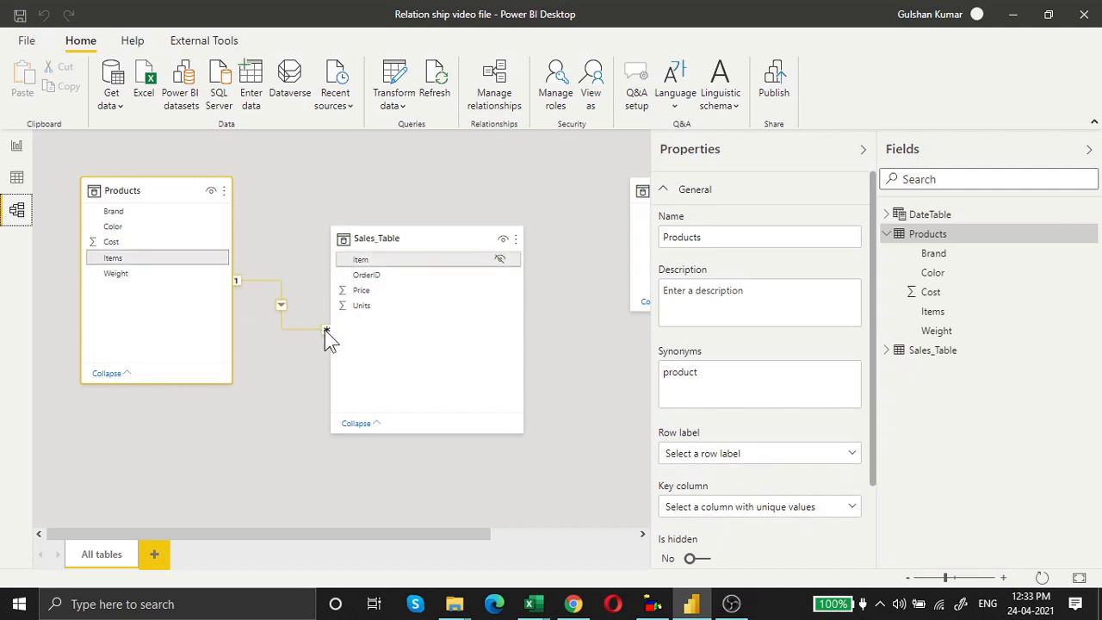
left_click(17, 178)
left_click(16, 213)
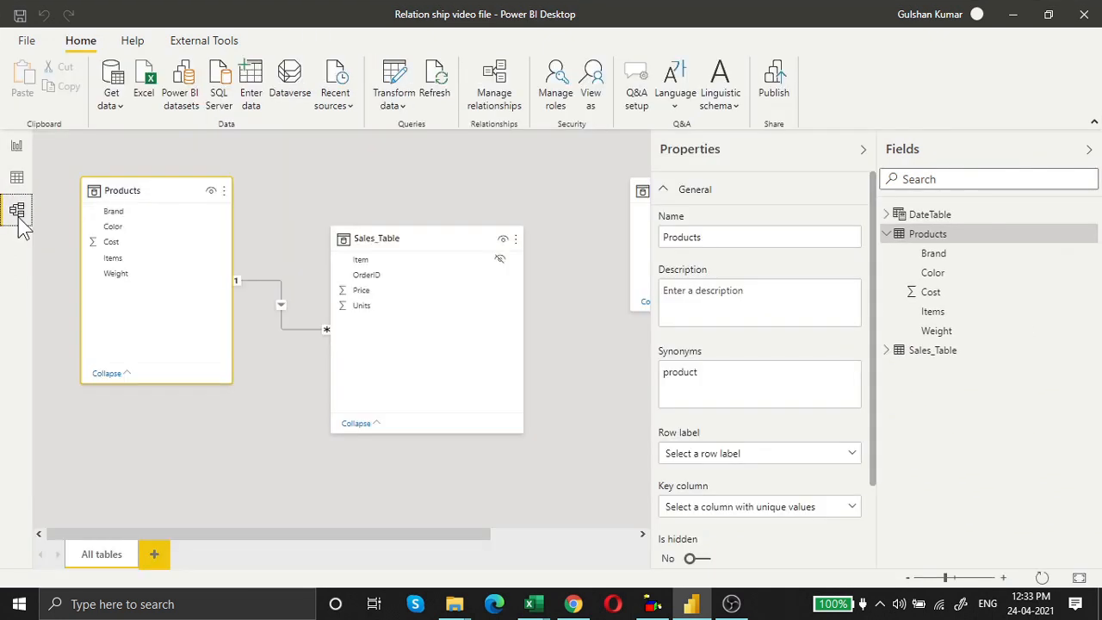
left_click(18, 178)
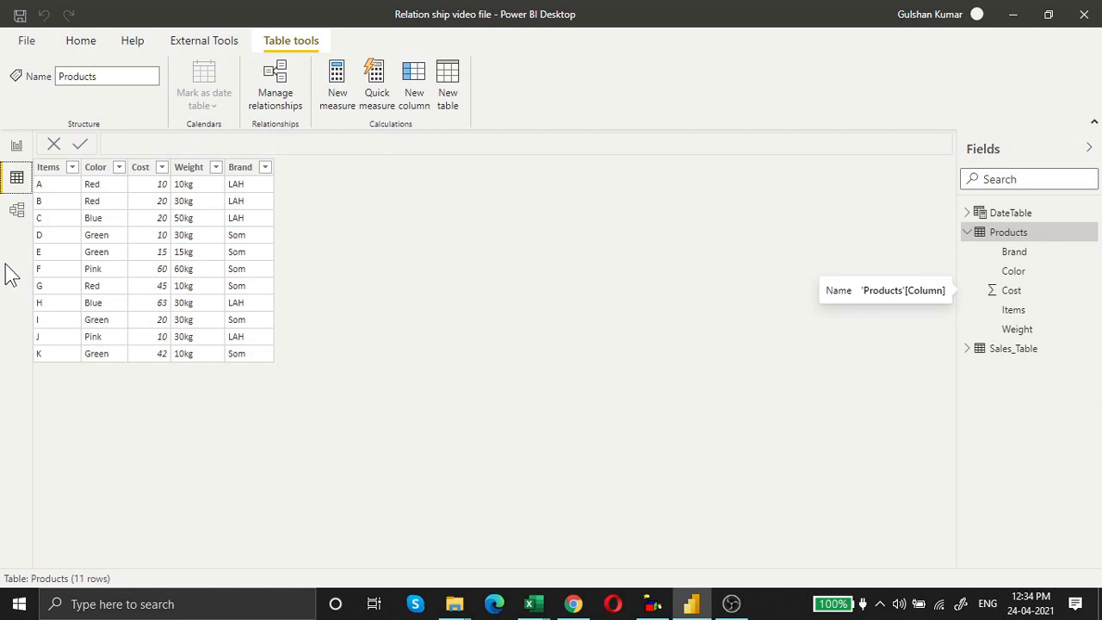
Add a calculated column to Sales_Table and name it Sales_Amount
left_click(1001, 349)
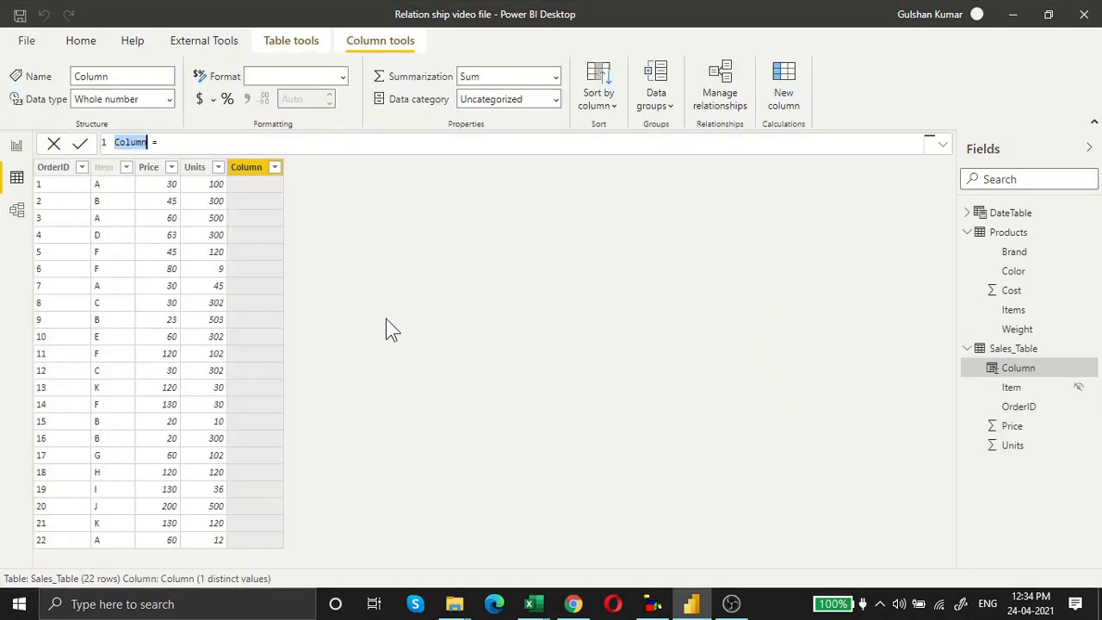
type("Amount =")
key("Home")
type("Sales_")
key("Right")
key("Right")
key("Right")
key("Right")
key("Right")
key("Right")
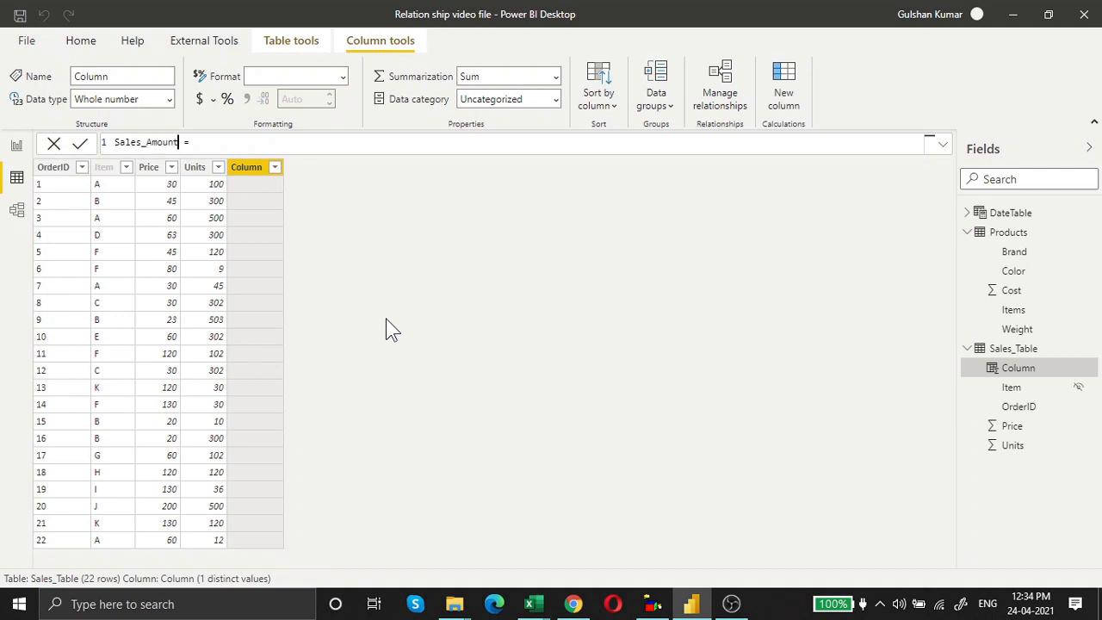
key("Right")
Enter 'Sales_Table'[Price]-Sales_Table[Units] as the expression of the Sales_Amount column
type("'")
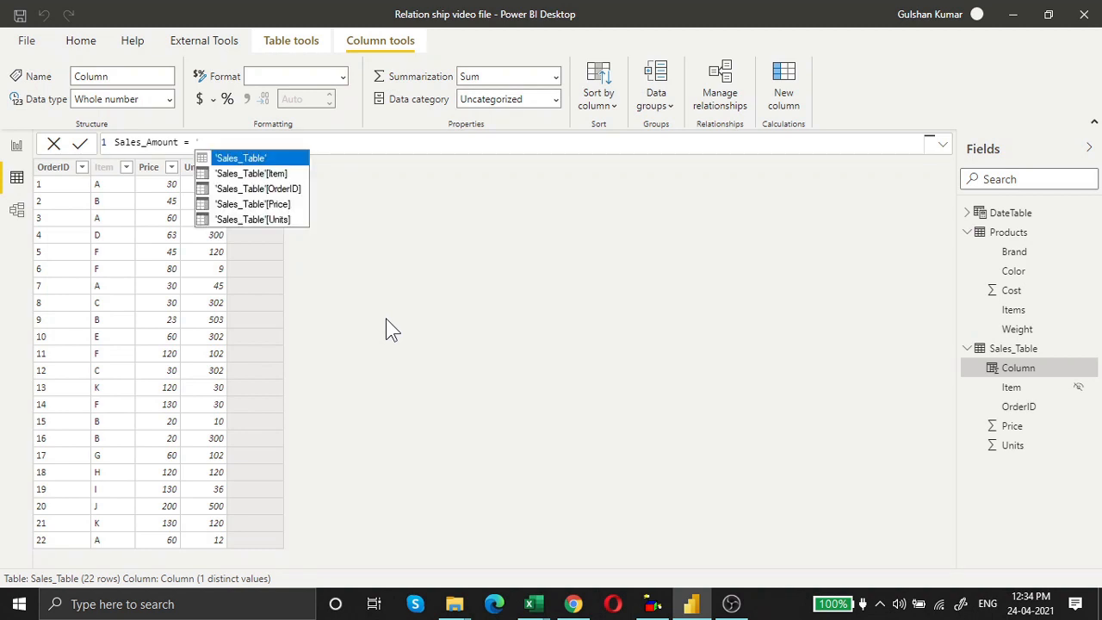
key("Down")
key("Down")
key("Down")
key("Tab")
type("-uni")
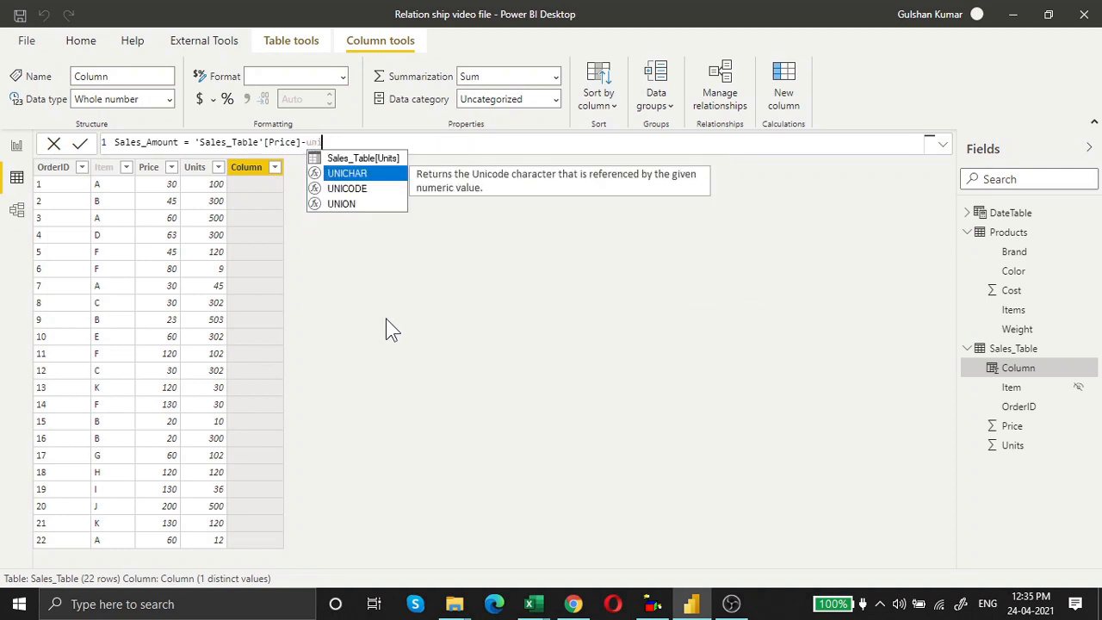
key("Up")
key("Tab")
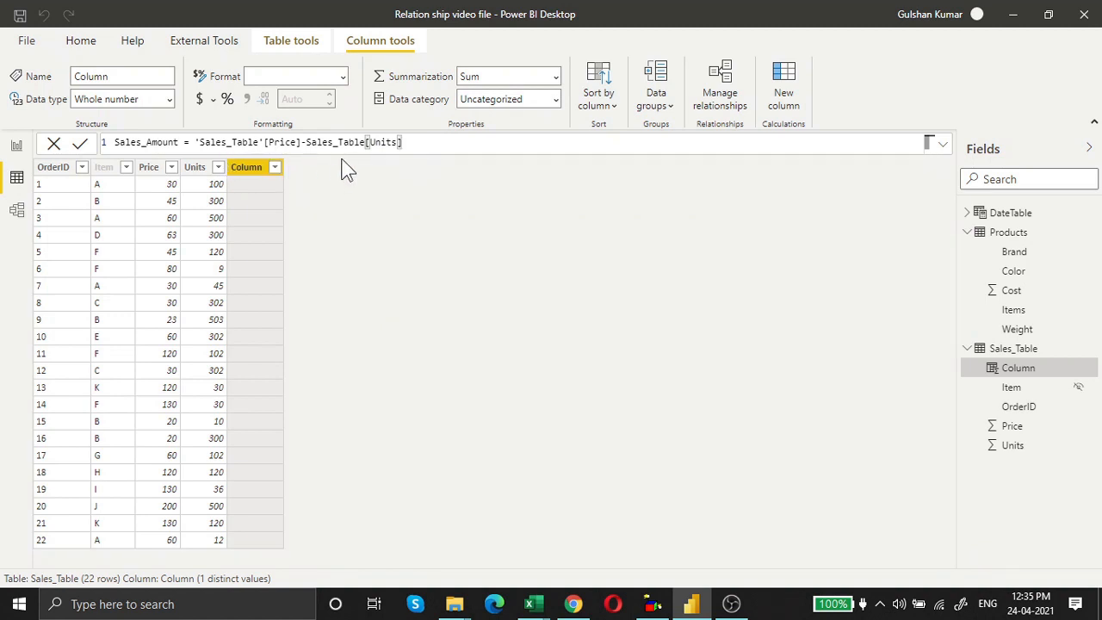
Replace the minus sign between Price and Units with * and commit the Sales_Amount formula
left_click(303, 143)
type("*")
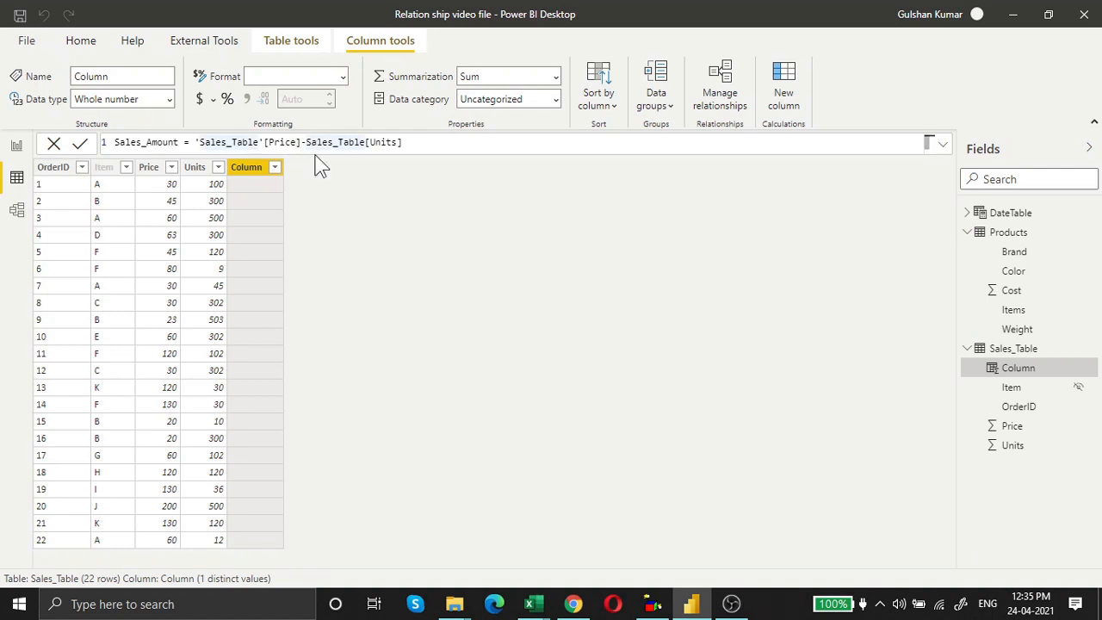
left_click(82, 148)
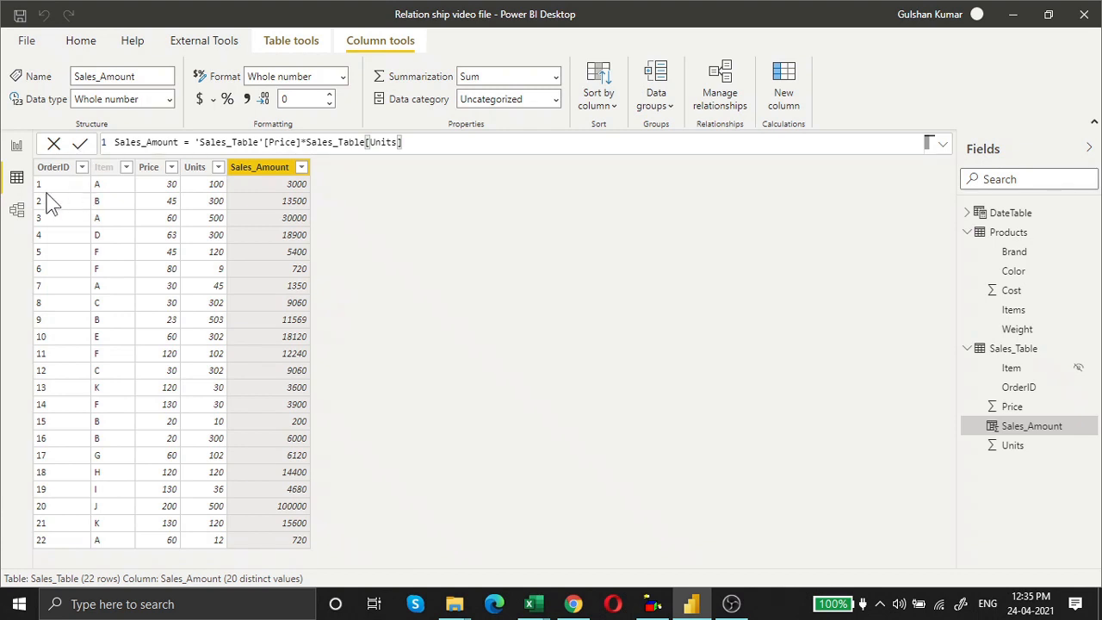
Create a table visual on report Page 2 with the Brand and Color fields from Products
left_click(17, 148)
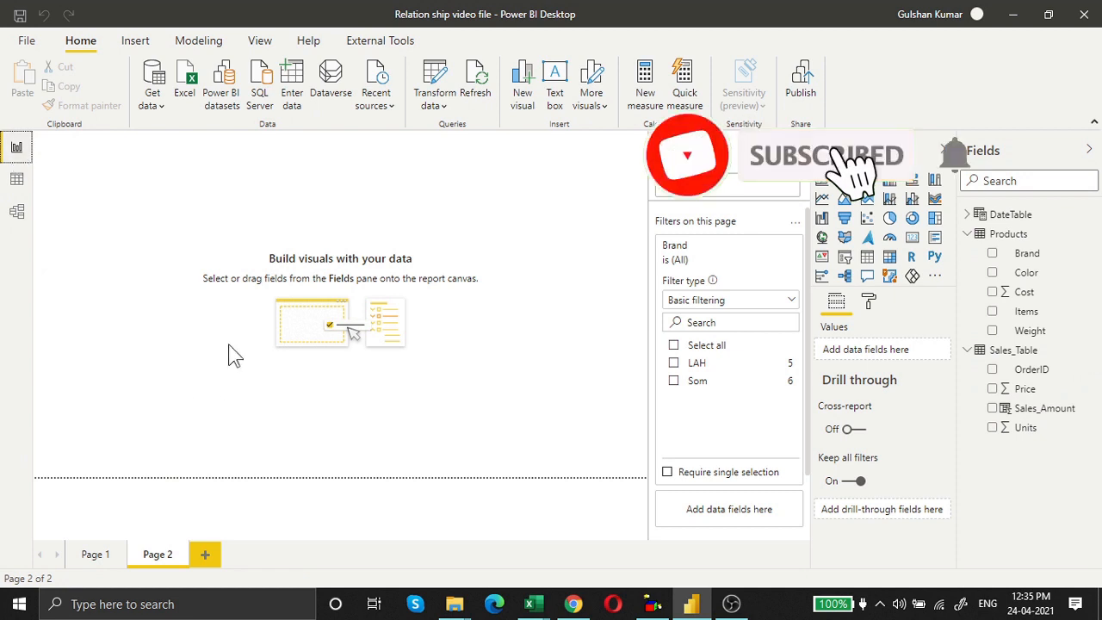
left_click_drag(1027, 253, 278, 217)
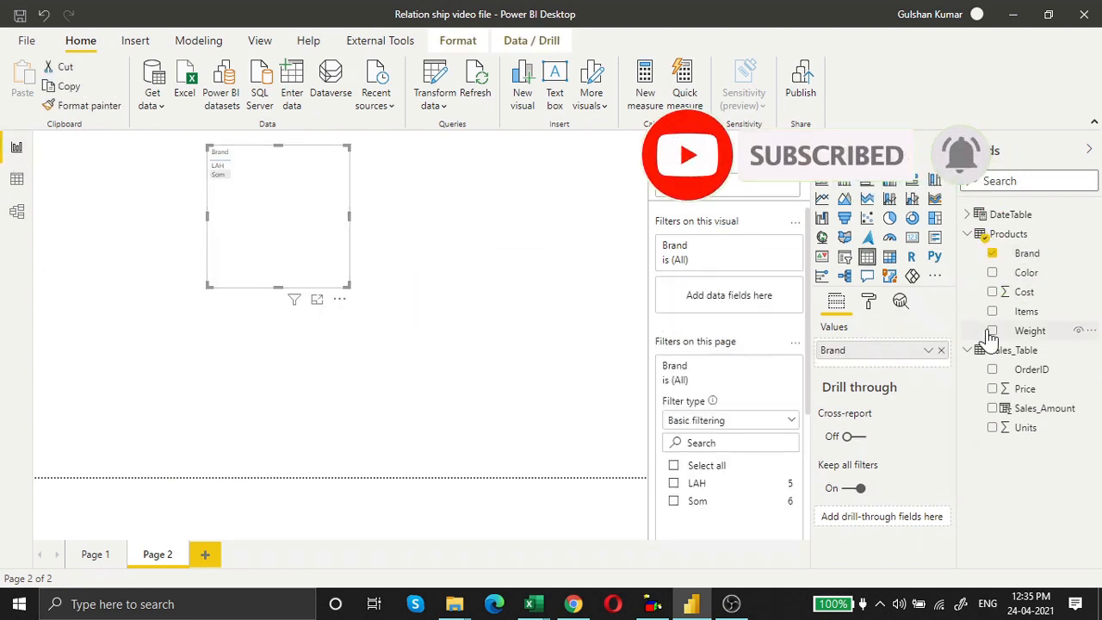
left_click_drag(1016, 272, 231, 211)
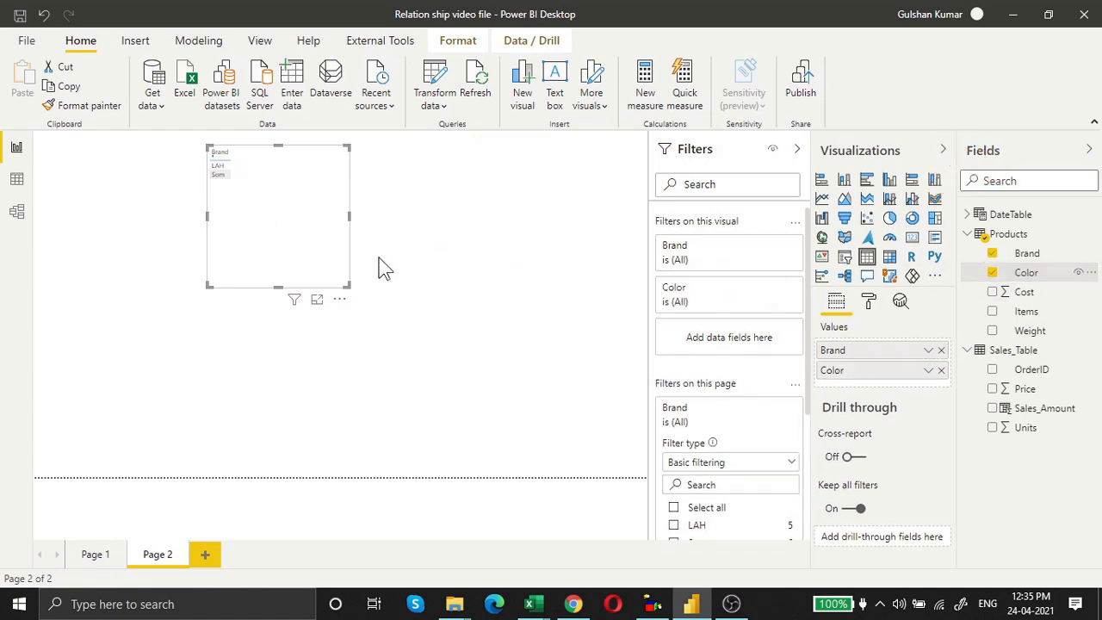
Enlarge the Brand and Color table visual and convert it to a matrix
left_click_drag(348, 288, 364, 328)
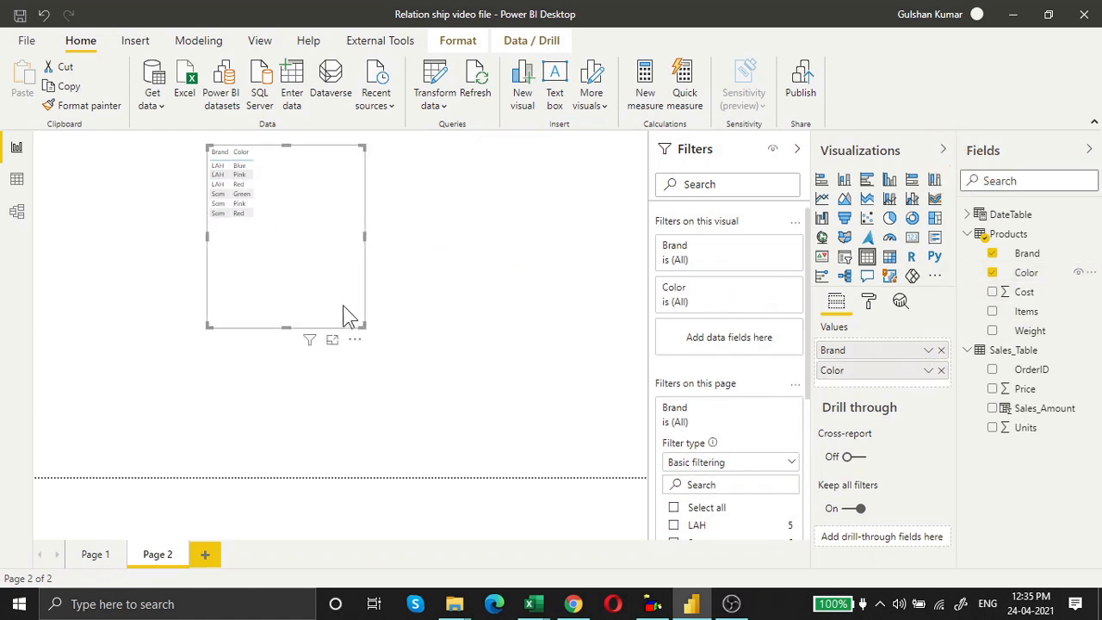
left_click(889, 269)
left_click(747, 451)
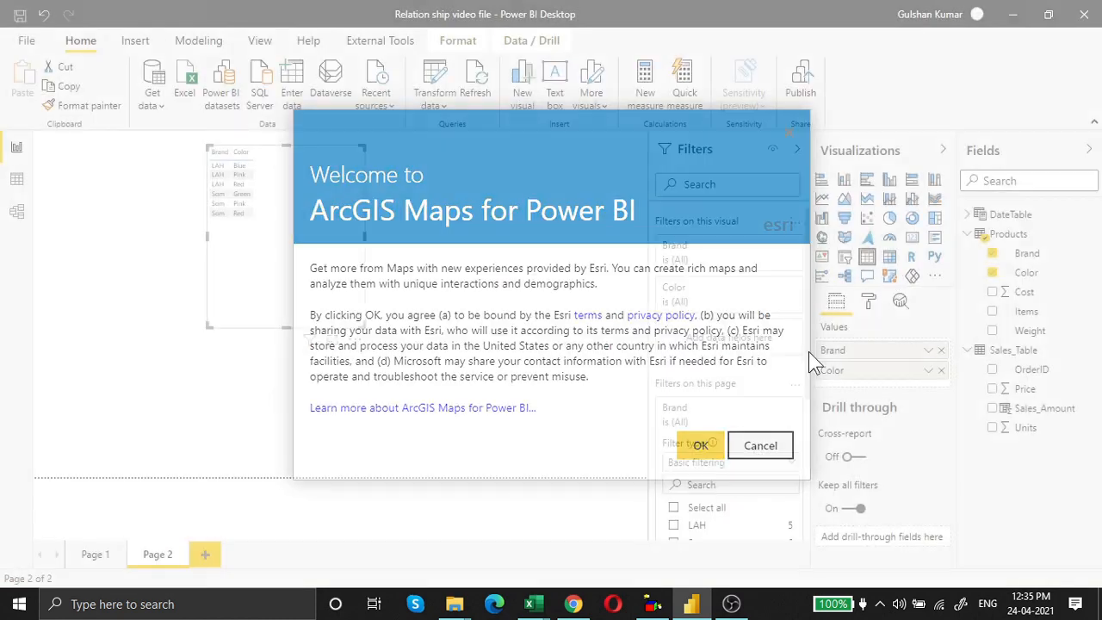
left_click(892, 258)
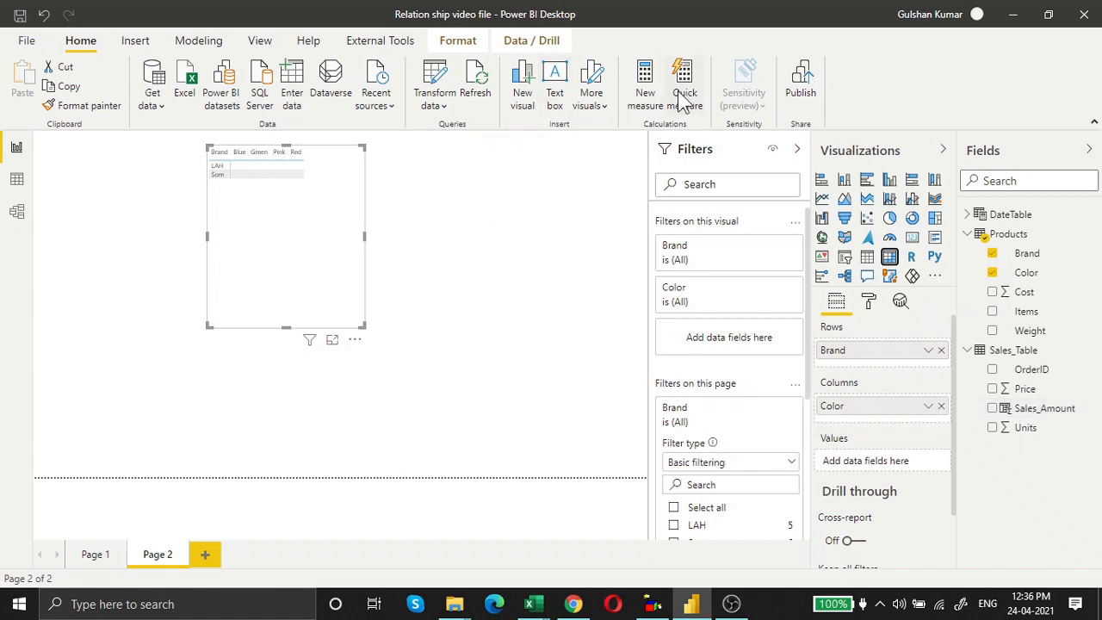
Create a new measure and name it Amount in its formula
left_click(650, 86)
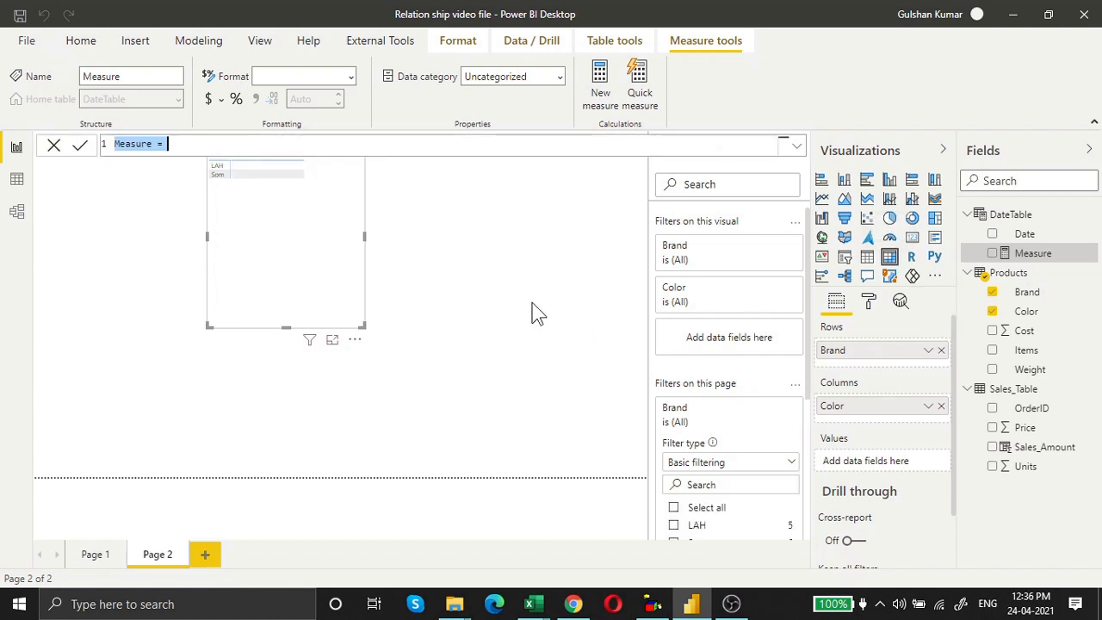
key("Left")
key("ctrl+shift+Right")
type("Amount")
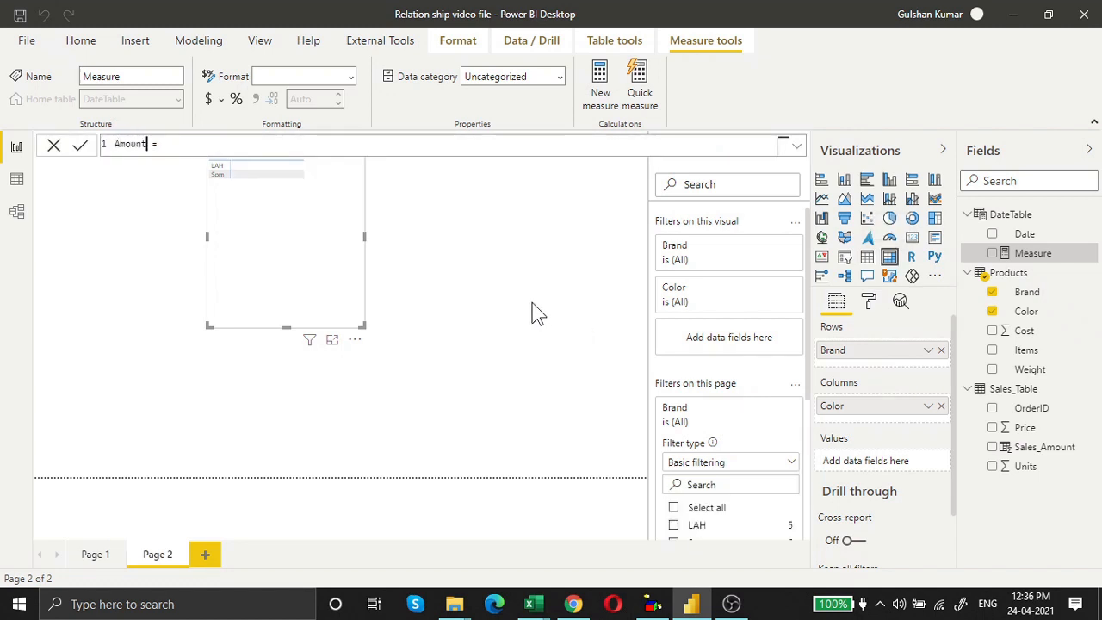
Define the Amount measure as SUM(Sales_Table[Sales_Amount]) and commit the formula
key("Right")
key("Right")
key("Right")
type("SUM")
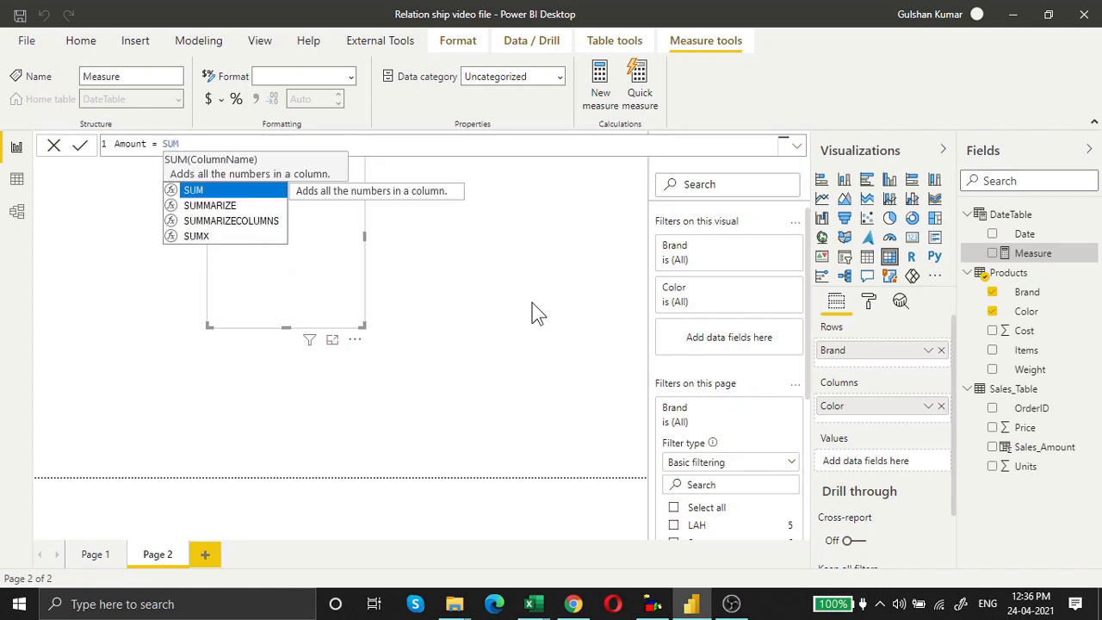
key("Down")
key("Up")
type("(s")
key("Down")
key("Down")
key("Down")
key("Down")
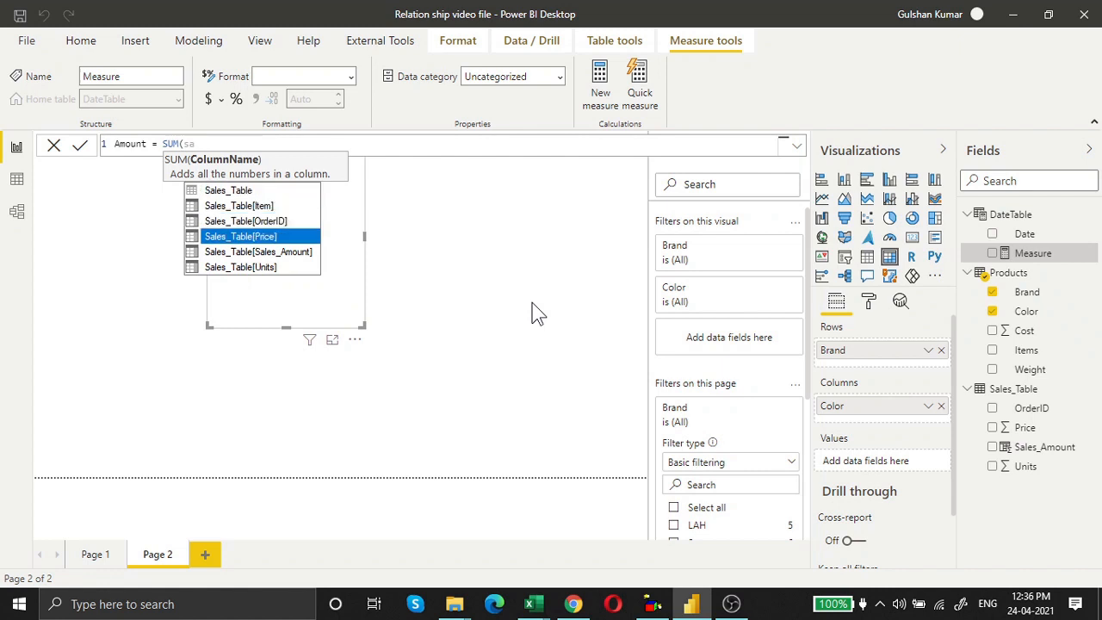
key("Tab")
type(")")
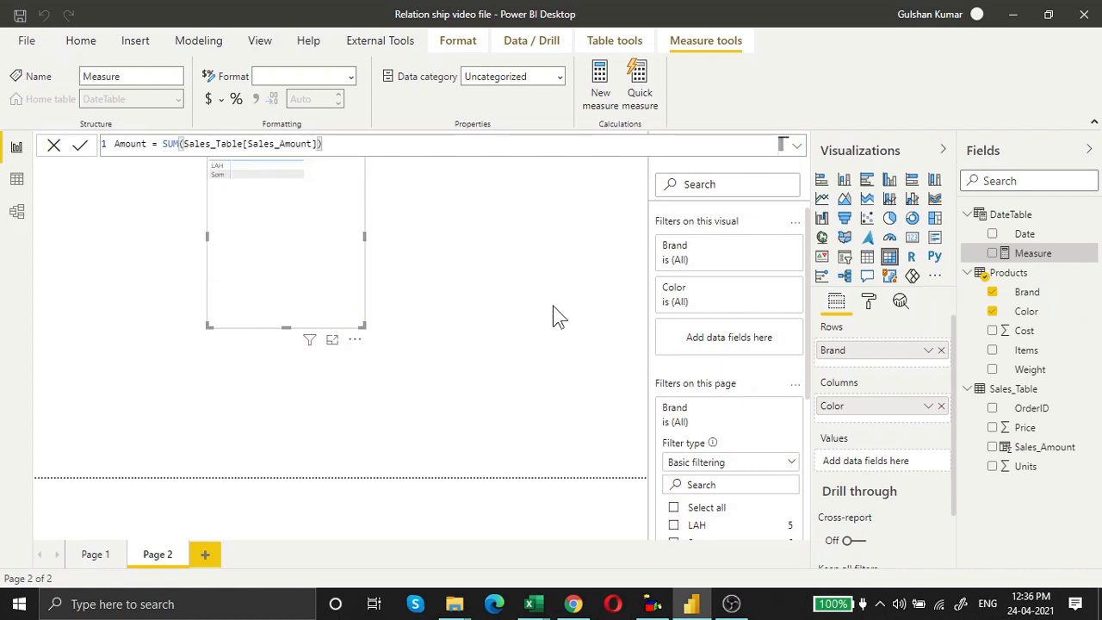
left_click(81, 148)
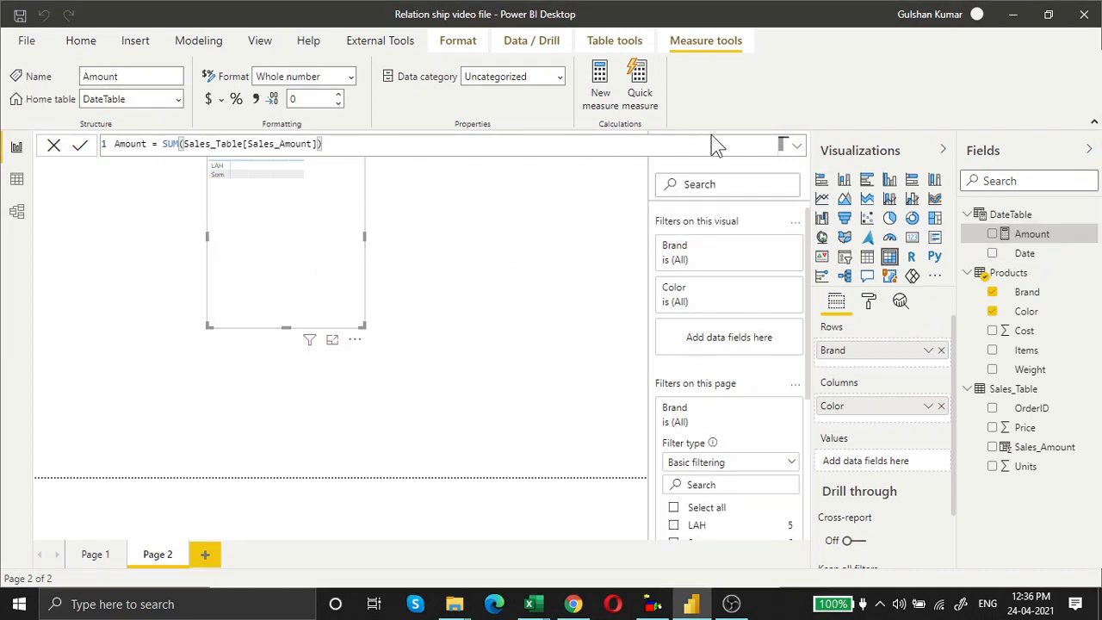
left_click(797, 146)
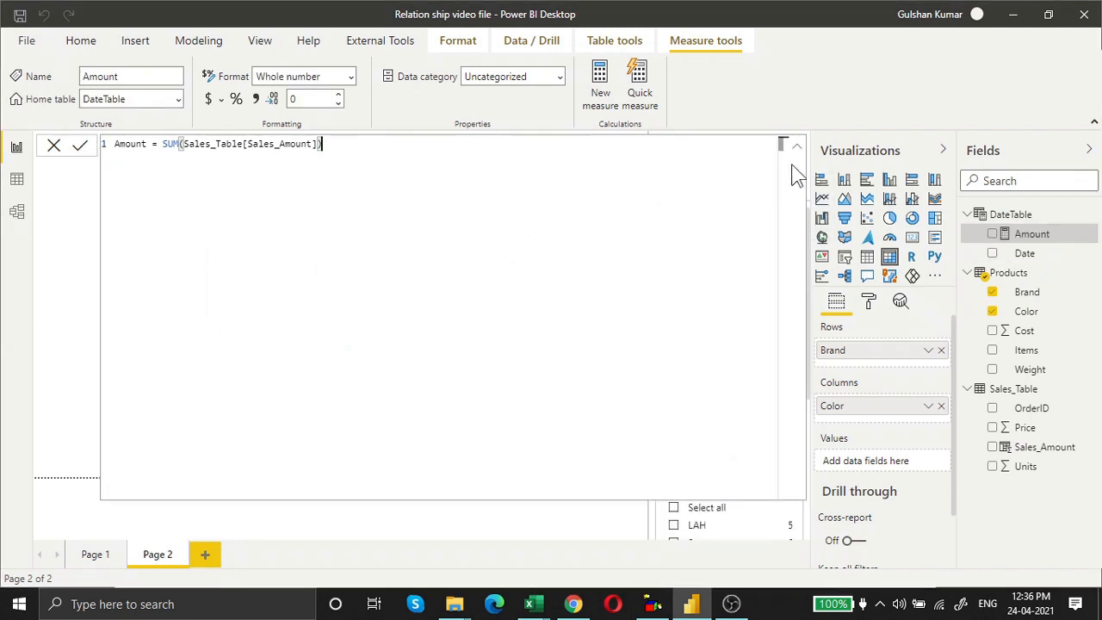
left_click(797, 146)
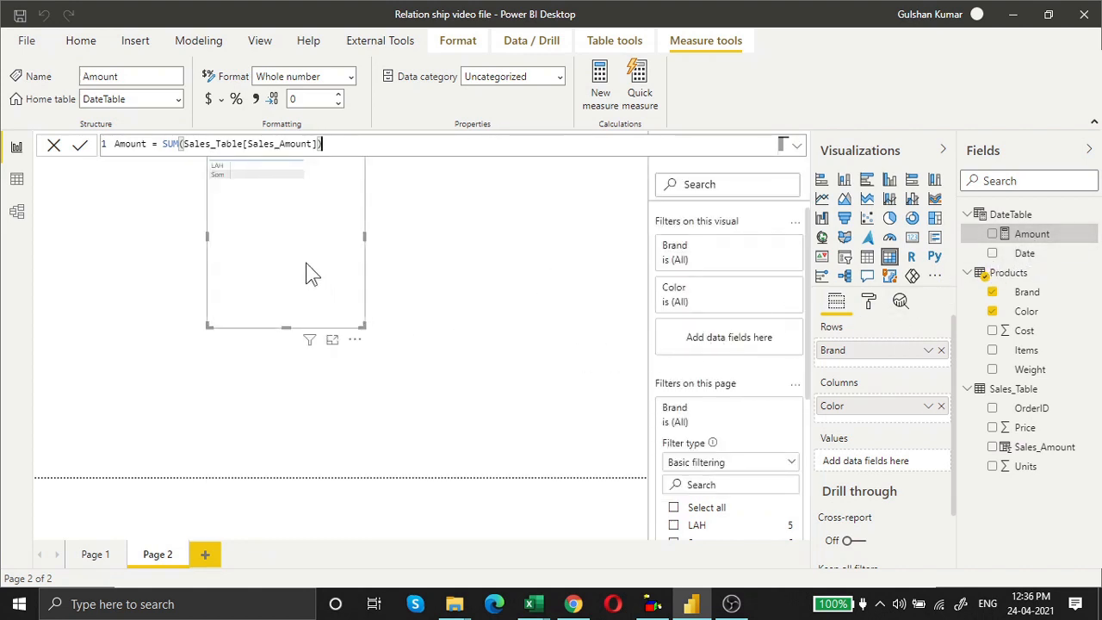
Add the Amount measure to the matrix values and set the values' text size to 20 pt
left_click_drag(1049, 241, 284, 241)
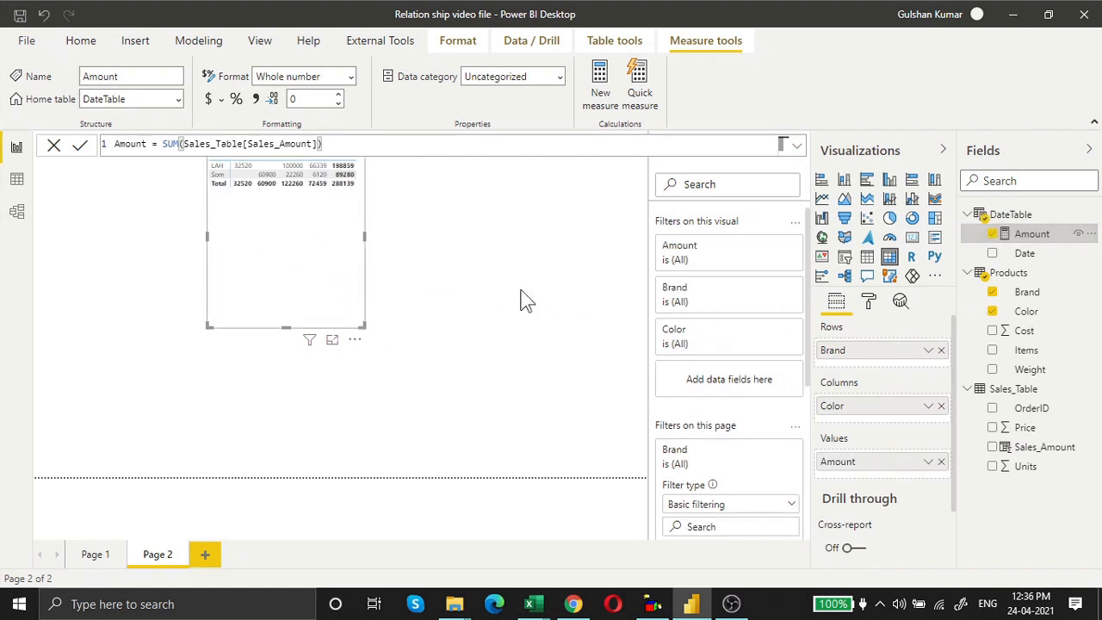
left_click(869, 301)
left_click(865, 332)
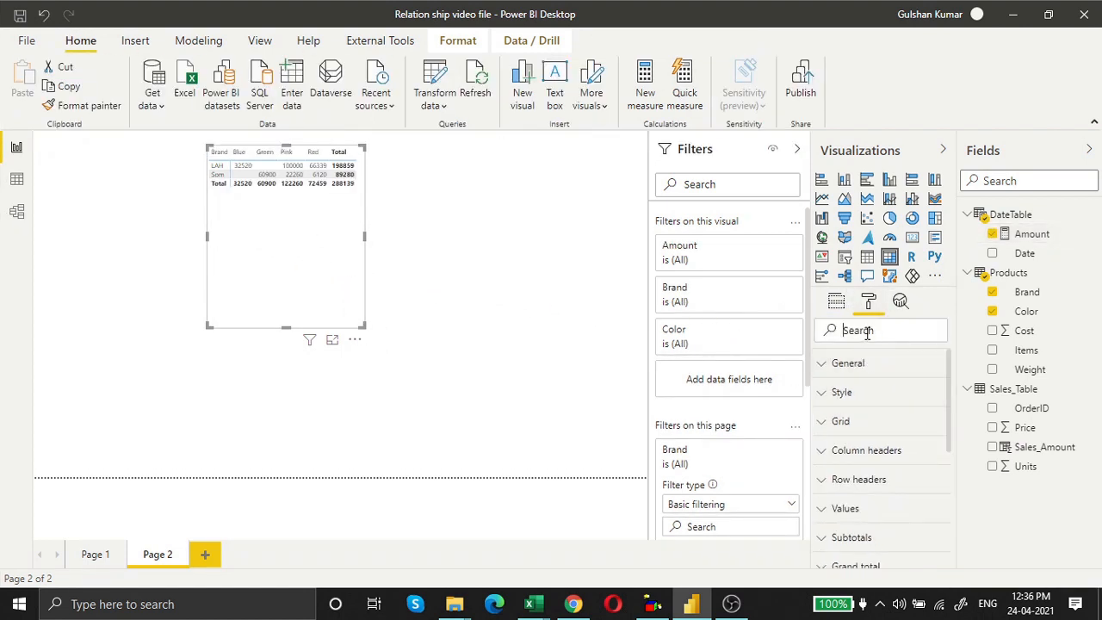
type("Size")
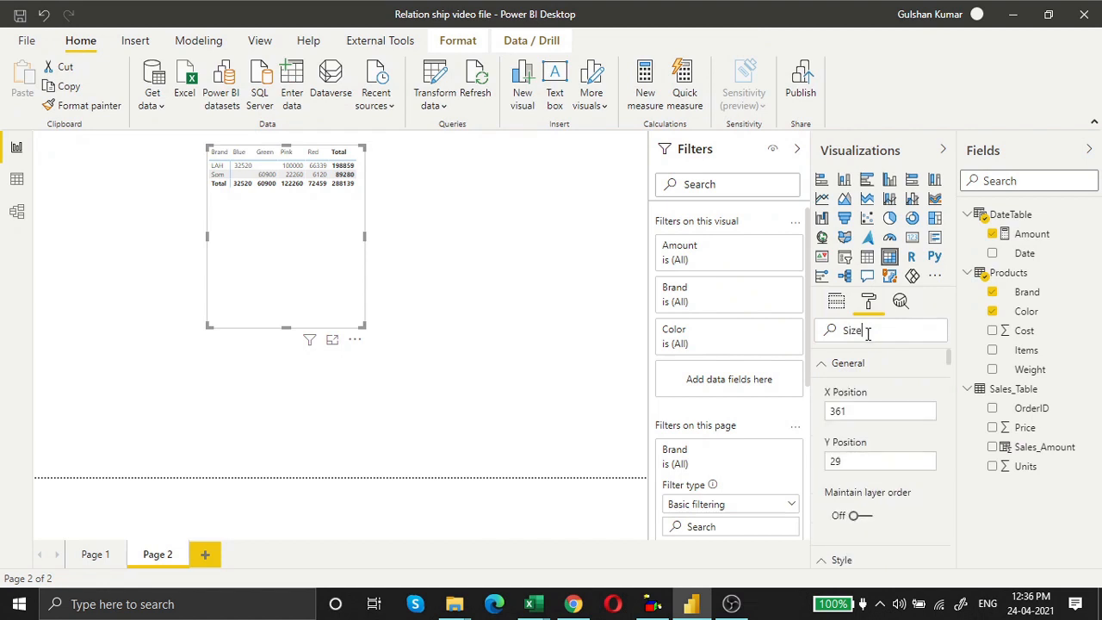
scroll(860, 472, "down", 1)
scroll(863, 472, "down", 10)
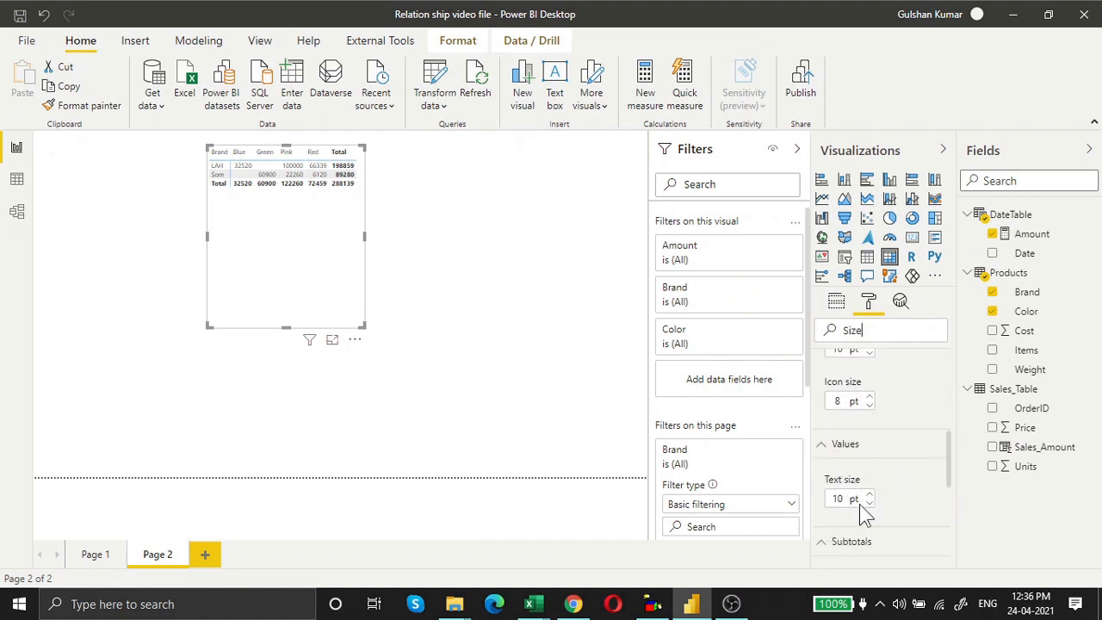
left_click_drag(849, 498, 829, 495)
type("20")
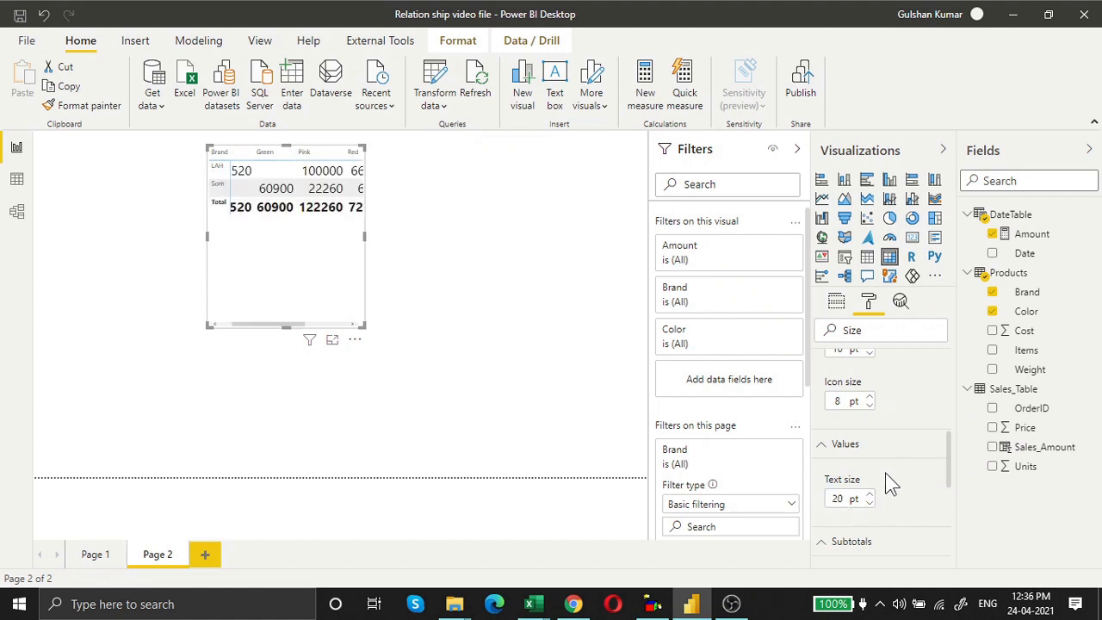
Set the matrix row headers' text size to 20 pt and resize the matrix wider and shorter to fit its columns
scroll(835, 482, "up", 4)
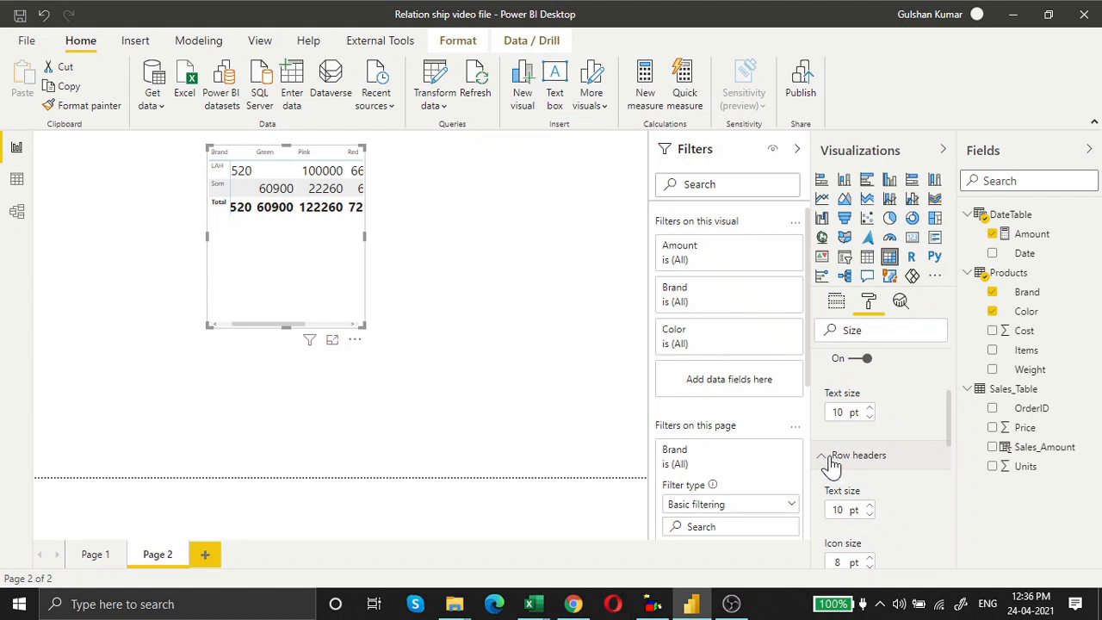
left_click(839, 458)
left_click(840, 458)
left_click_drag(851, 508, 832, 510)
type("20")
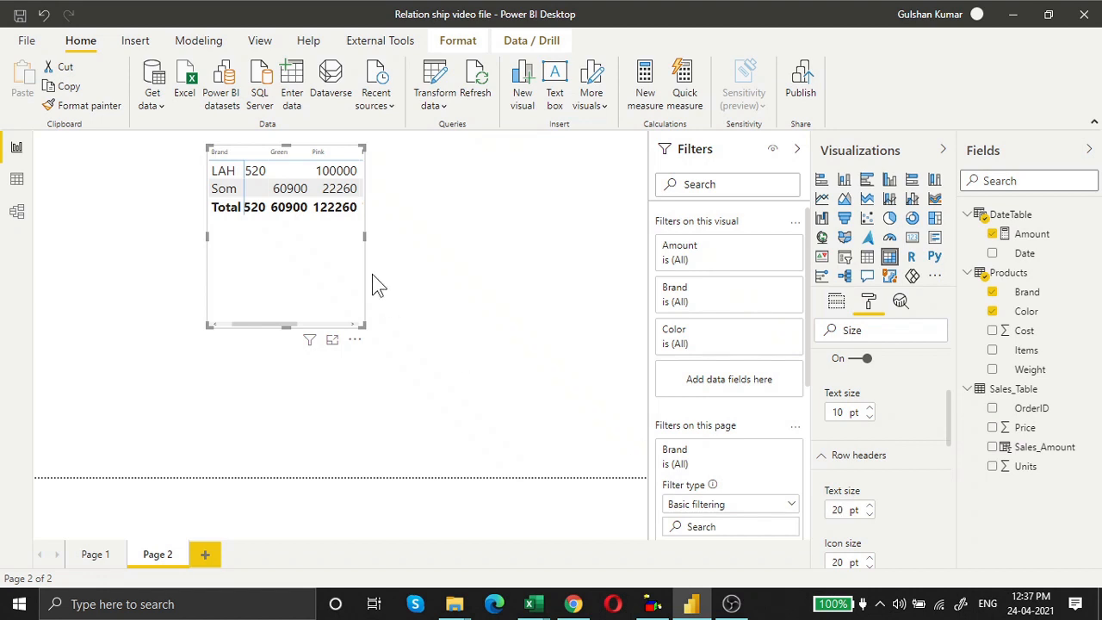
left_click_drag(367, 238, 618, 247)
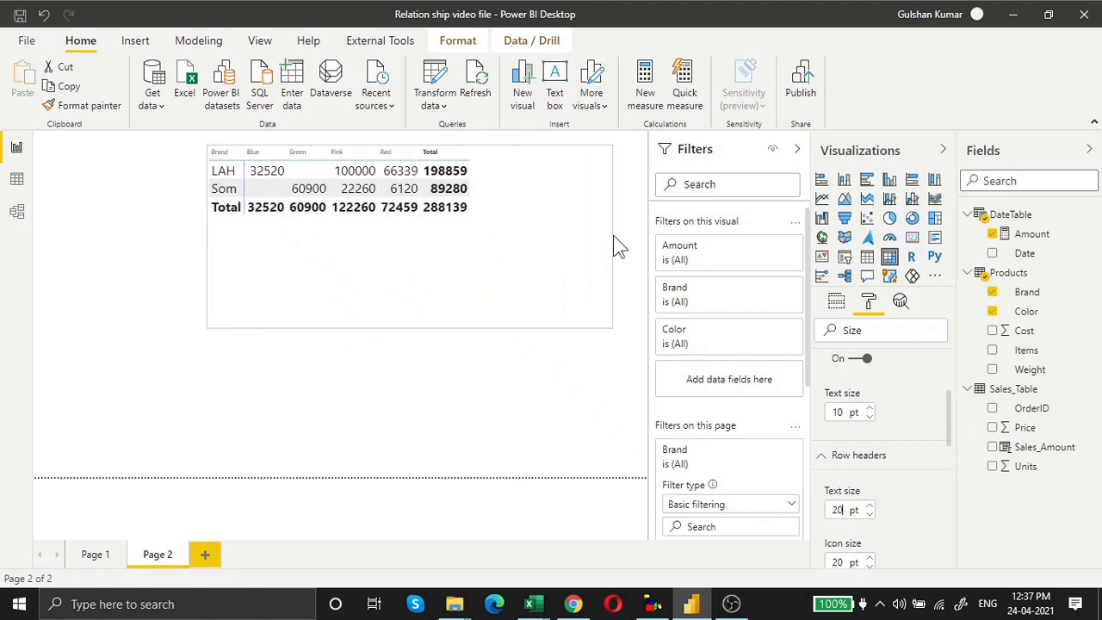
left_click_drag(560, 328, 508, 258)
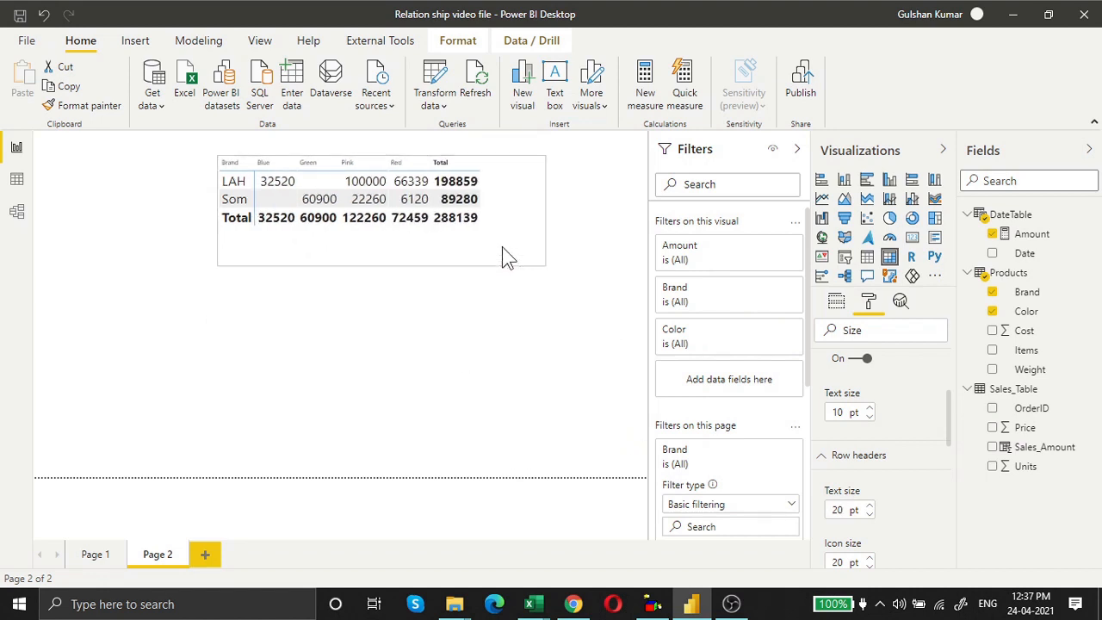
Set the text size of the matrix column headers to 20 pt
scroll(874, 414, "up", 3)
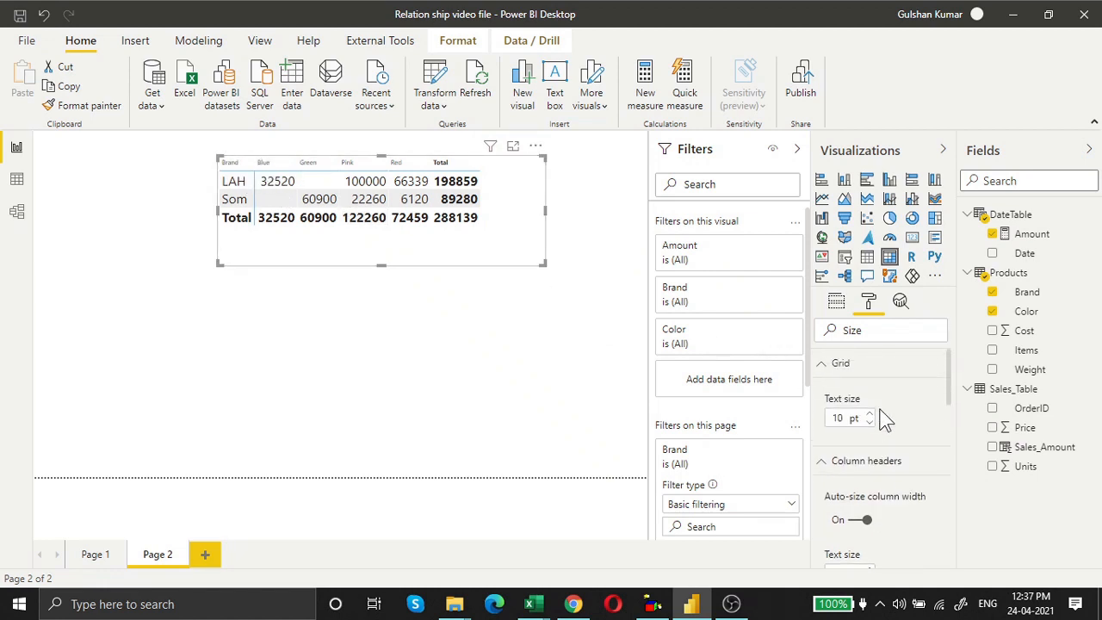
left_click(883, 460)
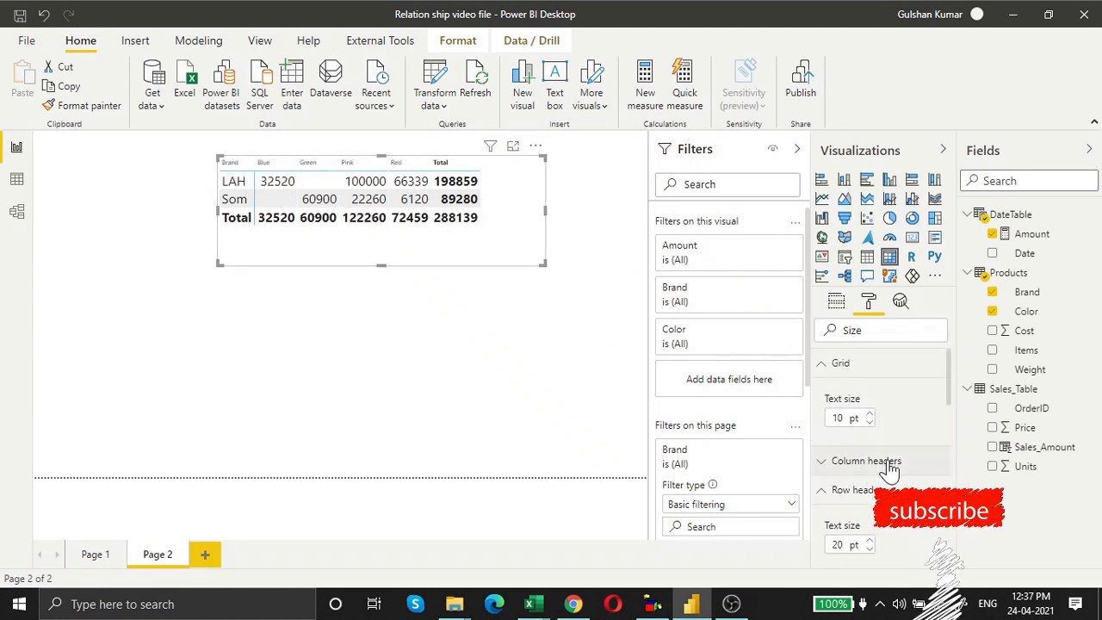
scroll(883, 469, "down", 2)
left_click(865, 382)
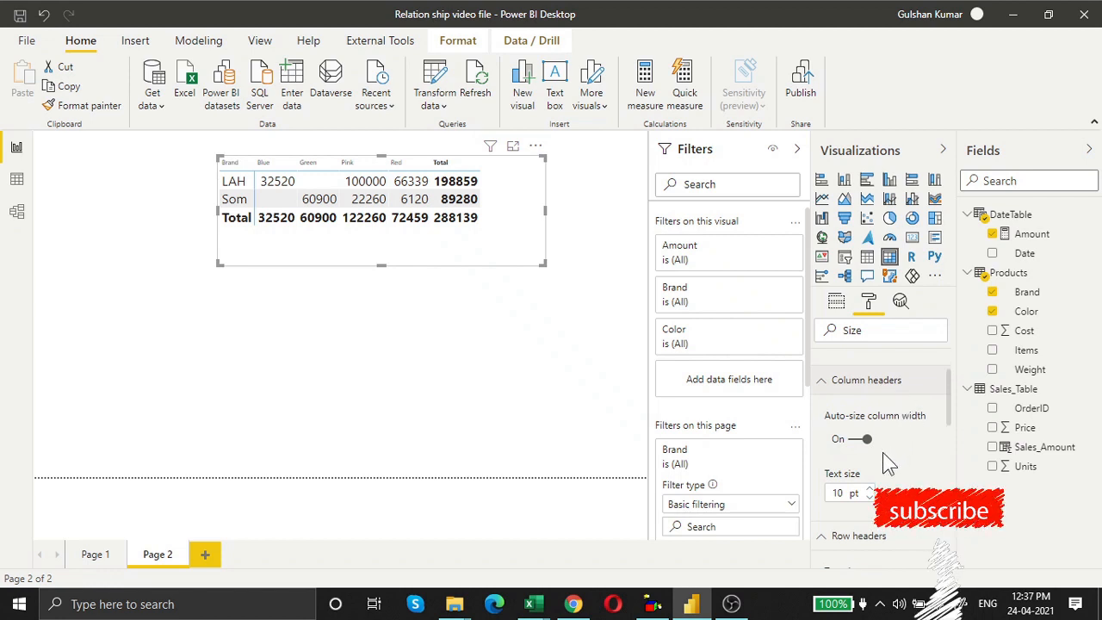
scroll(885, 462, "down", 1)
double_click(831, 413)
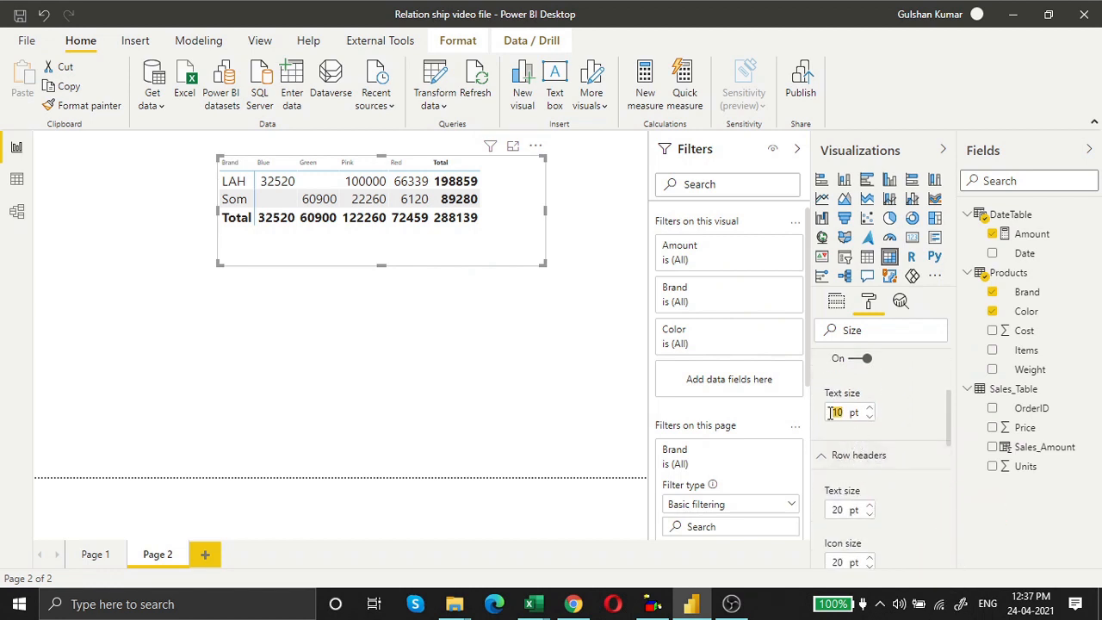
type("20")
key("Return")
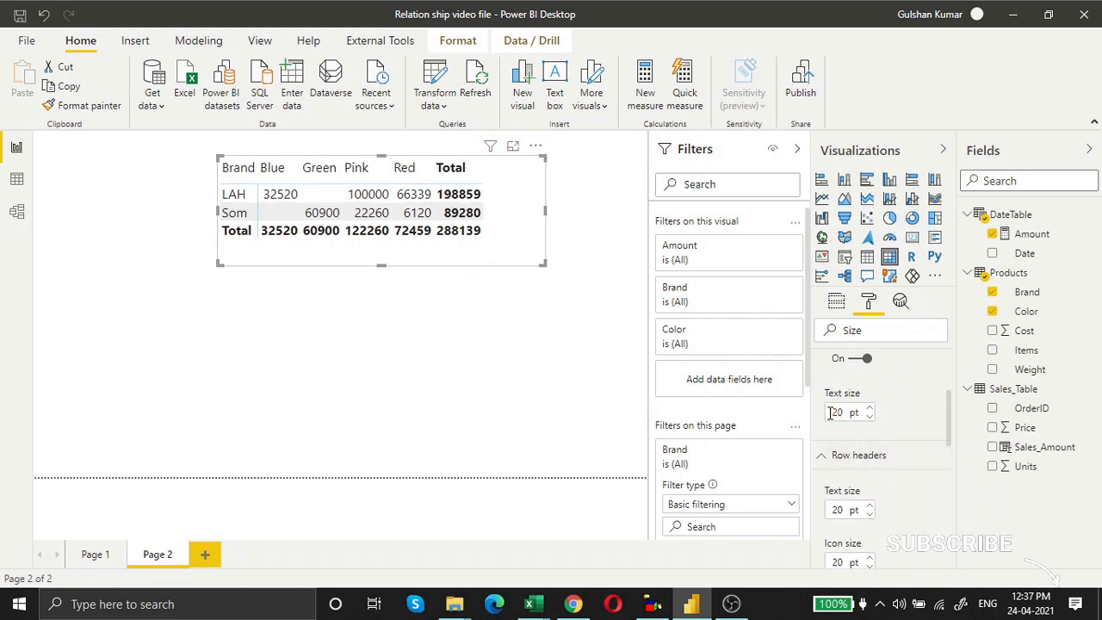
Shift the matrix toward the page's left side and widen its Brand column
left_click_drag(279, 231, 237, 233)
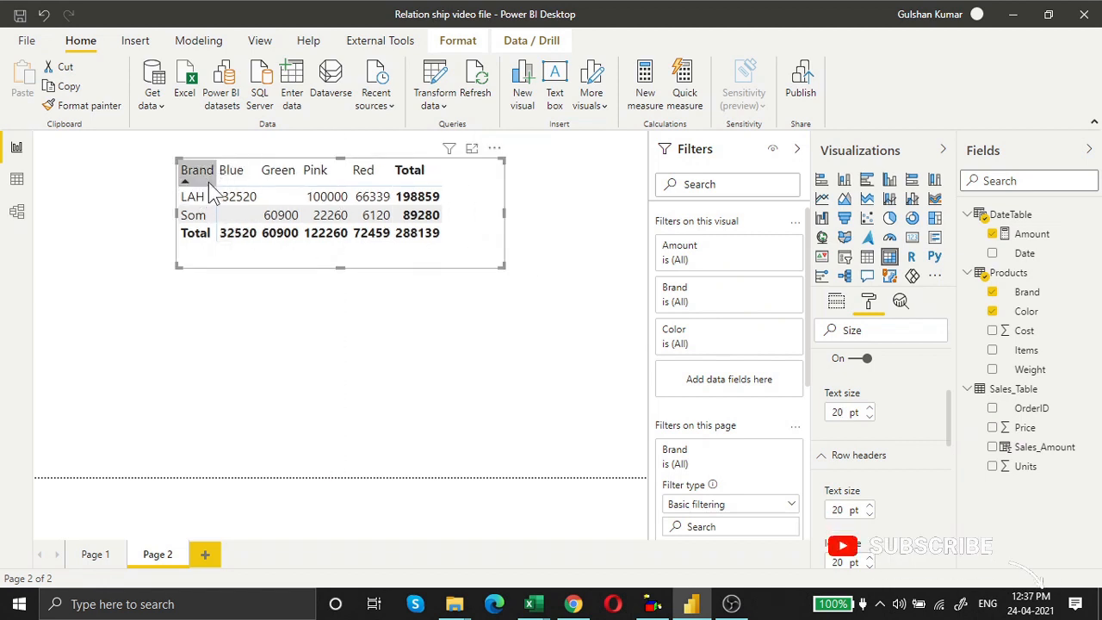
left_click_drag(216, 172, 248, 176)
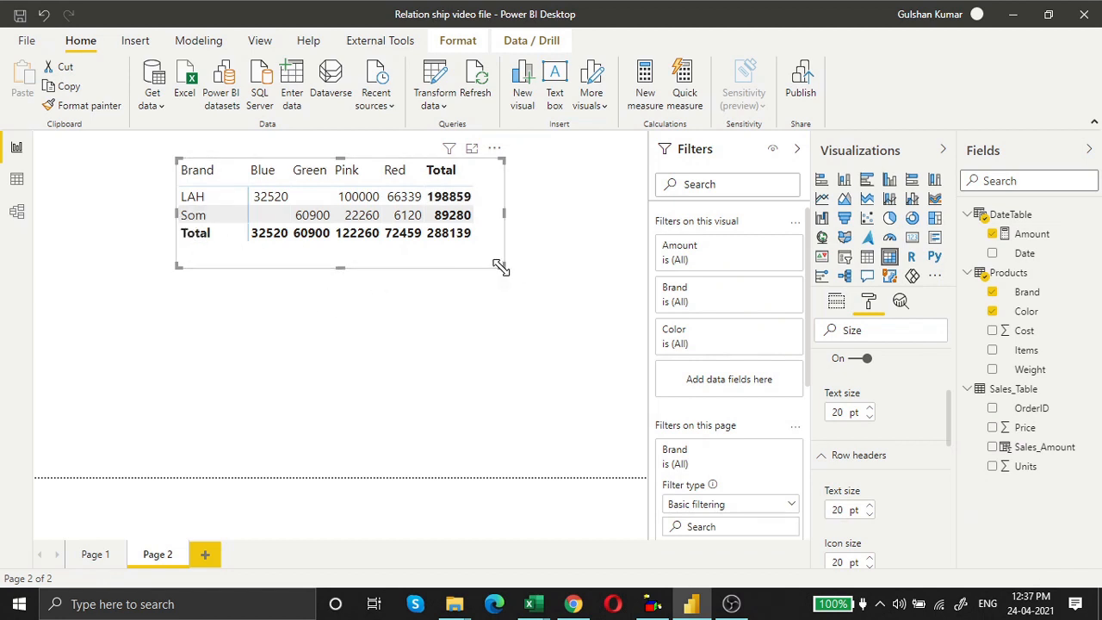
left_click(487, 307)
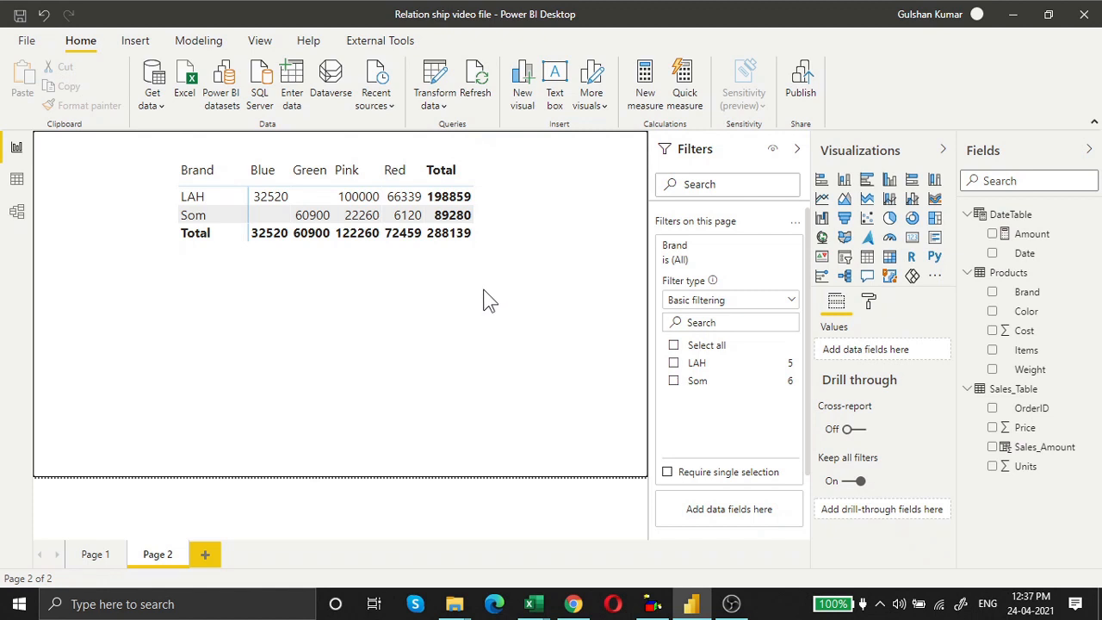
Add a card visual with the Amount measure in the page's upper-right corner and move the matrix to the upper-left corner
left_click(911, 241)
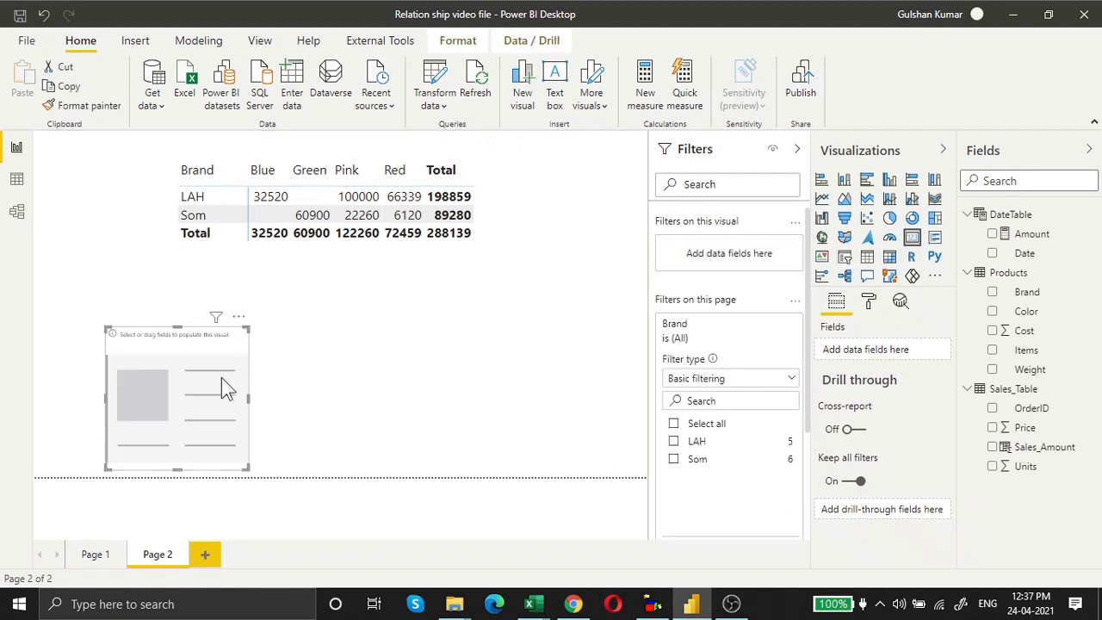
left_click_drag(222, 377, 467, 388)
left_click_drag(1032, 234, 447, 388)
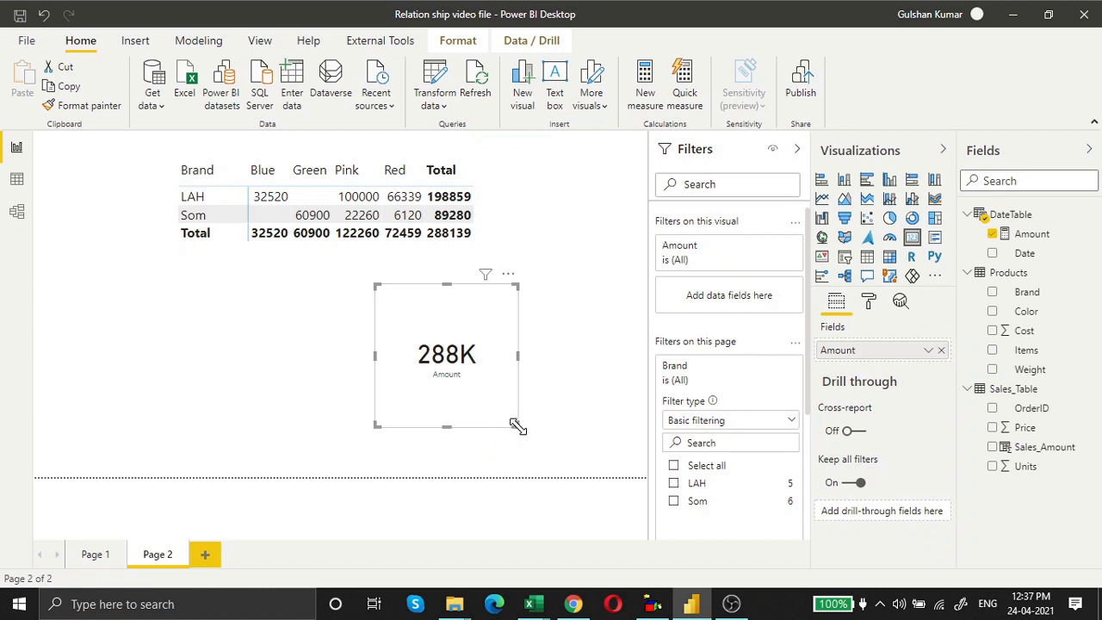
left_click_drag(518, 427, 627, 187)
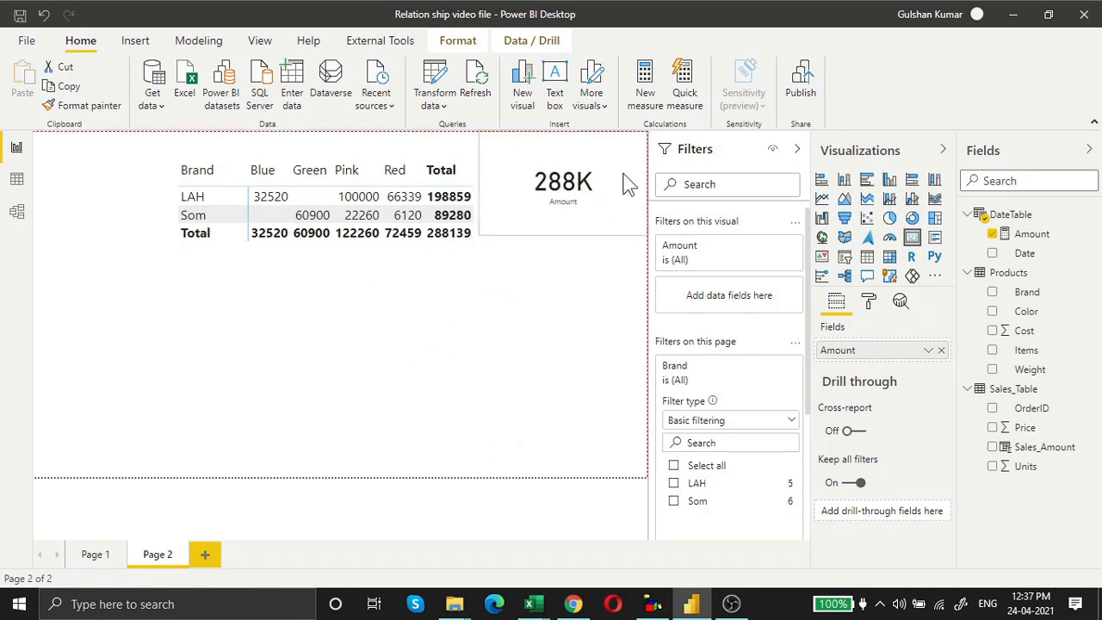
left_click_drag(314, 241, 172, 214)
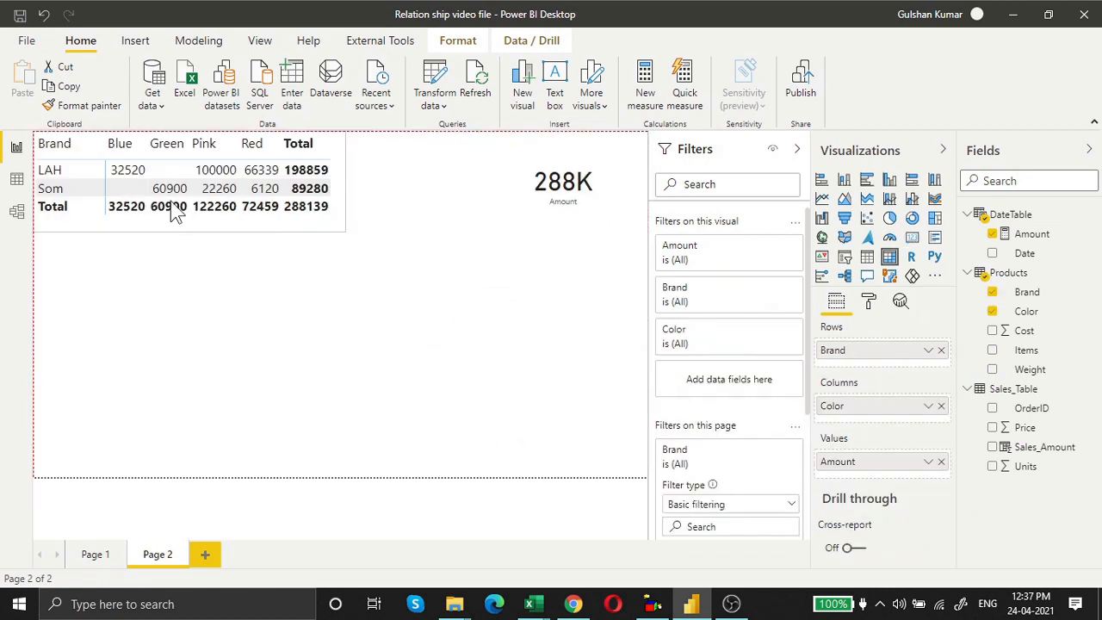
left_click(516, 220)
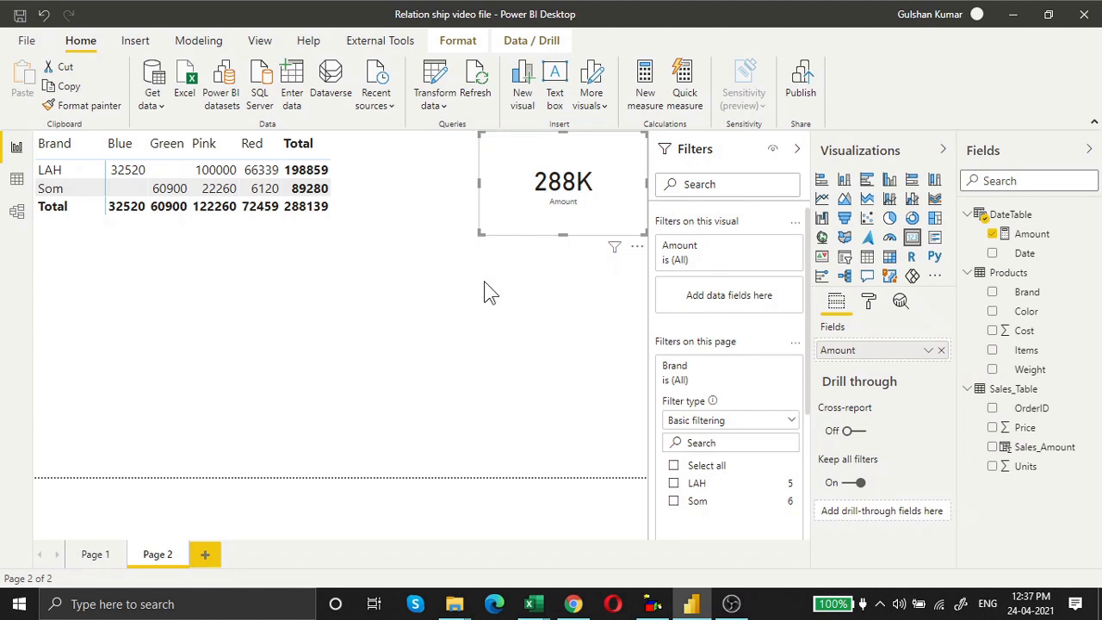
View the Sales_Amount column in the Sales_Table data and switch to the Book3 workbook in Excel
left_click(16, 178)
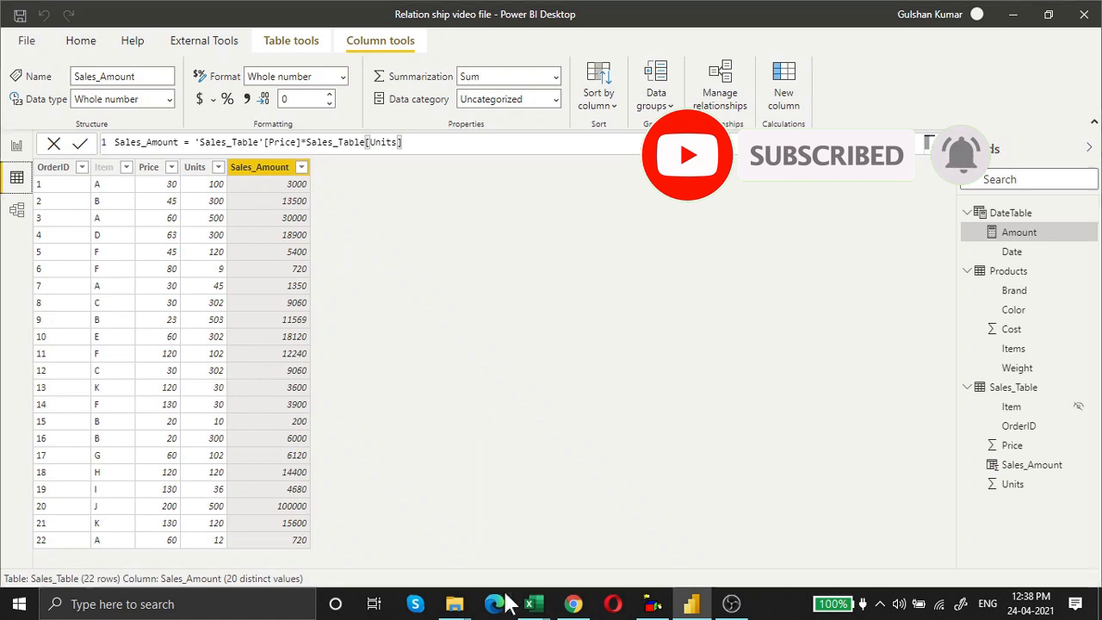
mouse_move(534, 607)
left_click(775, 534)
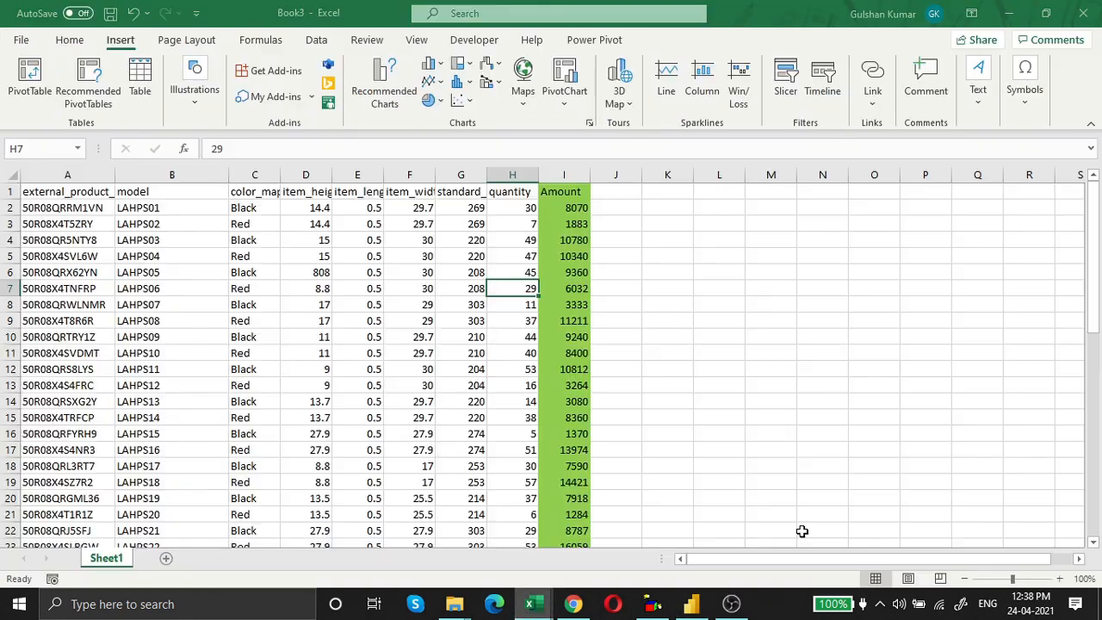